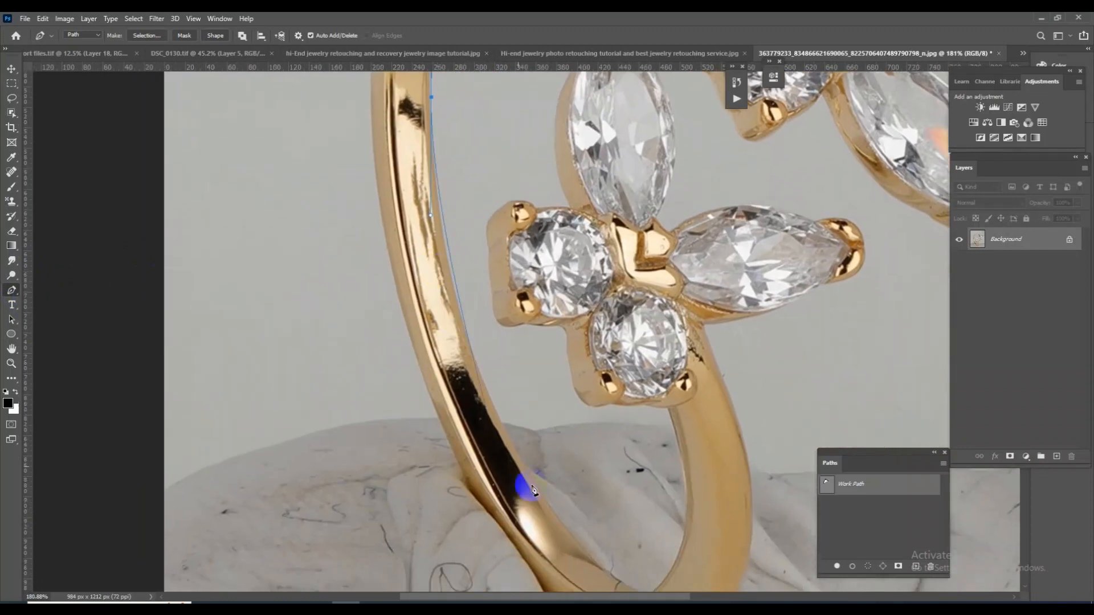
Step: Trace the inner edge of the ring band with the Pen tool down through the bottom curve, adjusting the anchor curvature
left_click_drag(525, 487, 483, 367)
left_click_drag(595, 481, 783, 584)
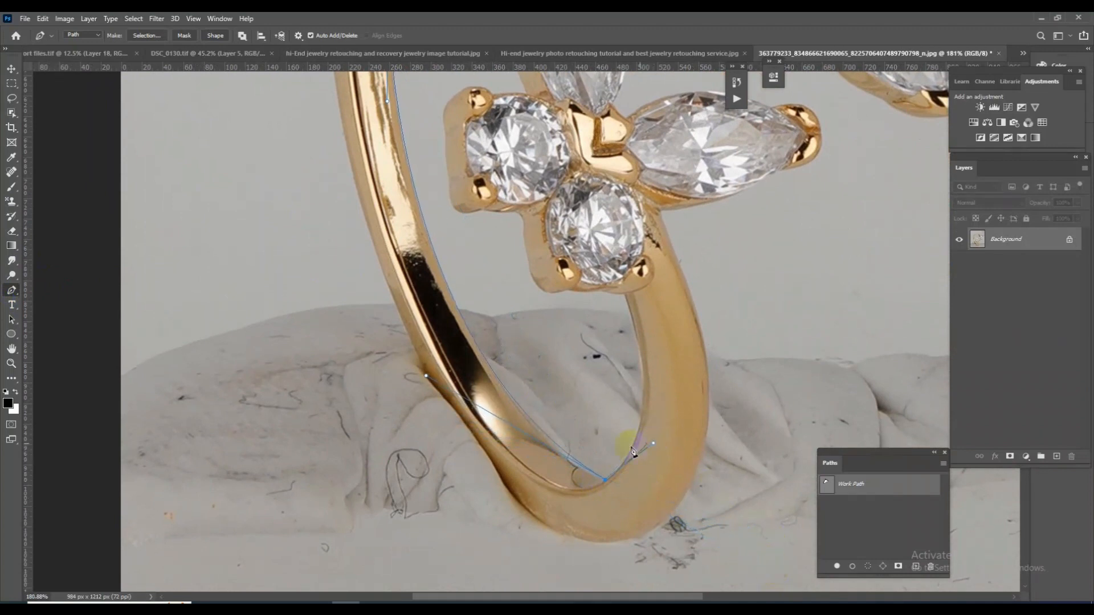
left_click_drag(426, 376, 448, 414)
scroll(518, 361, "down", 5)
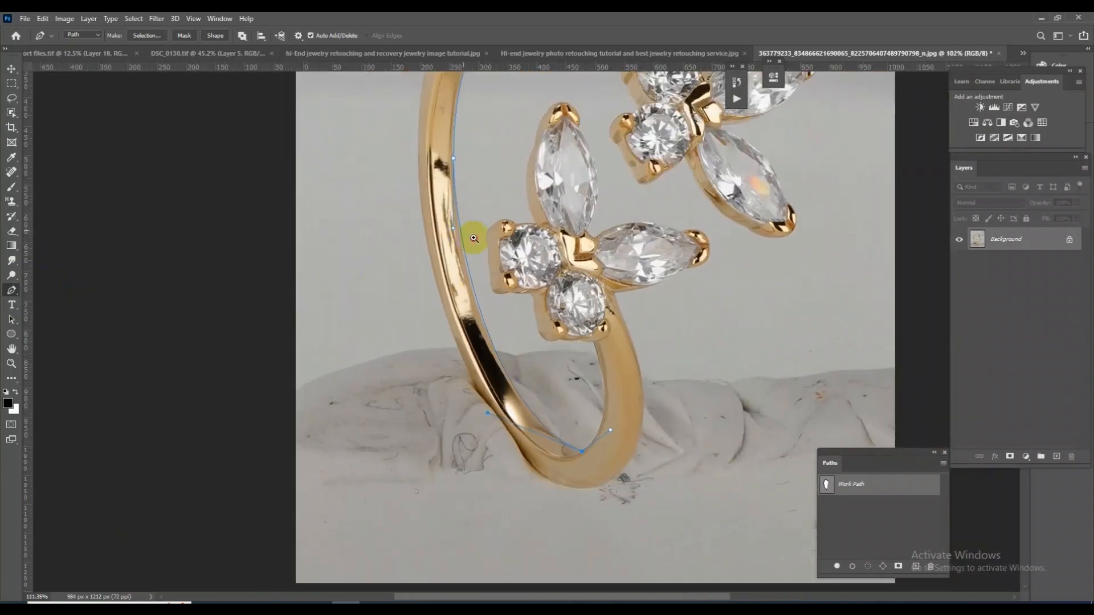
scroll(470, 235, "up", 3)
left_click_drag(450, 232, 449, 244)
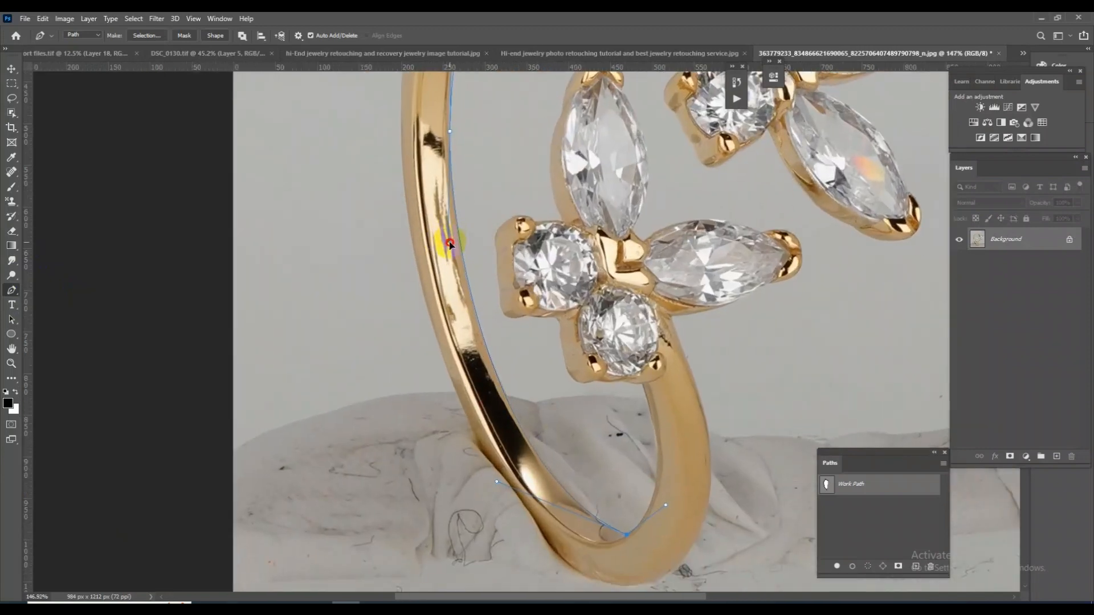
scroll(664, 395, "up", 3)
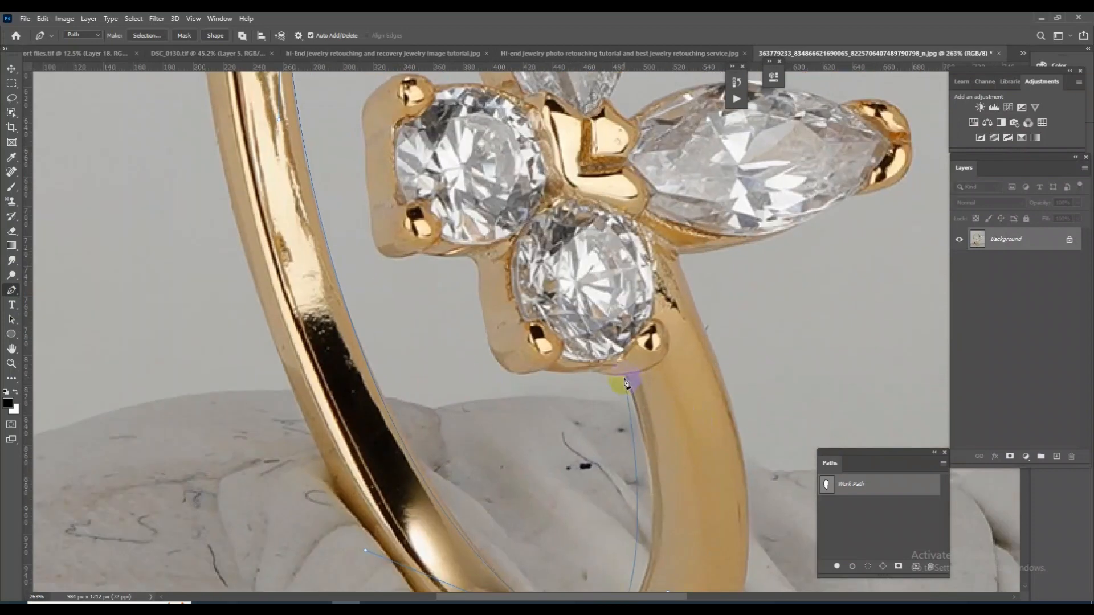
Step: Continue the path around the lower flower's two round stone settings to the base of the upright marquise stone
left_click_drag(626, 377, 526, 380)
left_click_drag(487, 343, 480, 319)
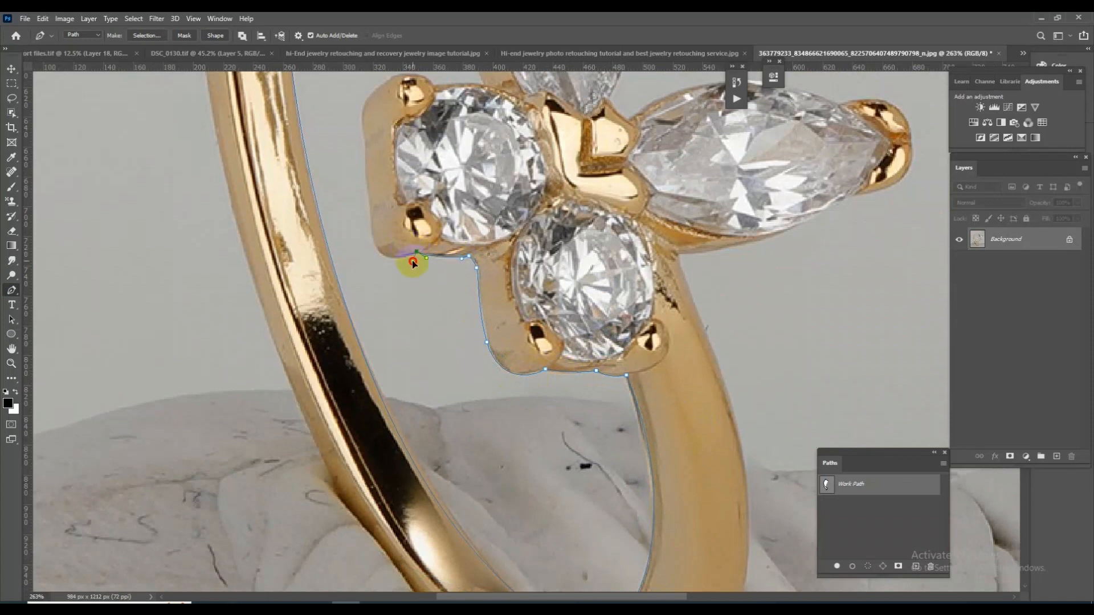
scroll(380, 246, "up", 3)
left_click_drag(371, 232, 433, 304)
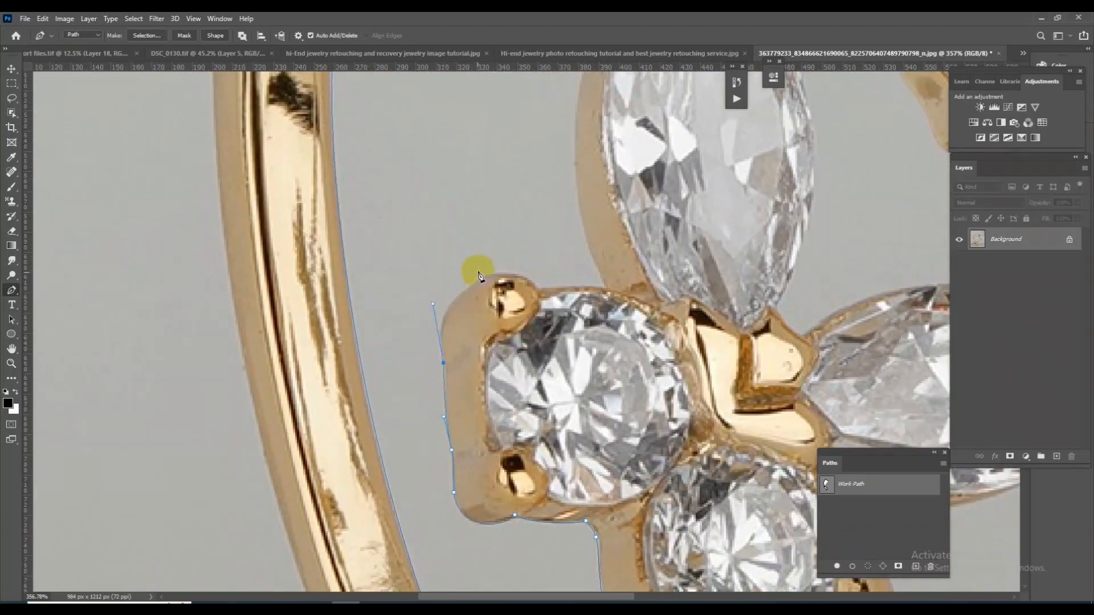
left_click_drag(494, 274, 569, 281)
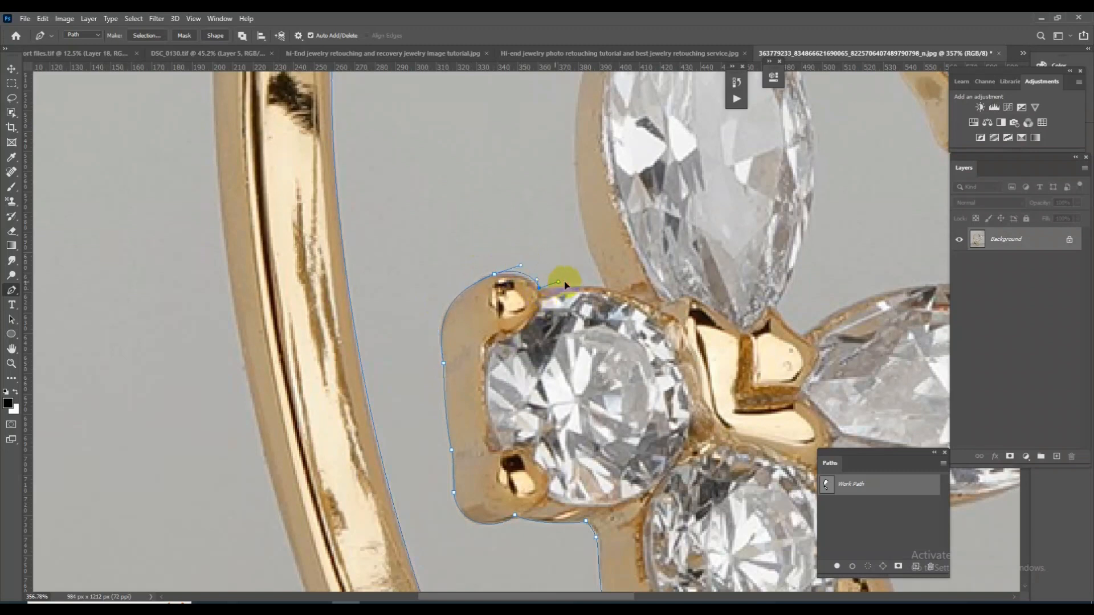
left_click(606, 287)
Step: Continue the path around the upright marquise stone of the lower flower, over its prong tip and back to the flower centre
left_click_drag(590, 207, 616, 400)
left_click_drag(600, 309, 631, 130)
left_click_drag(677, 150, 560, 295)
left_click_drag(602, 223, 638, 230)
left_click_drag(657, 312, 687, 353)
left_click_drag(604, 222, 608, 221)
left_click_drag(725, 420, 659, 215)
left_click_drag(654, 307, 649, 402)
left_click_drag(614, 436, 645, 404)
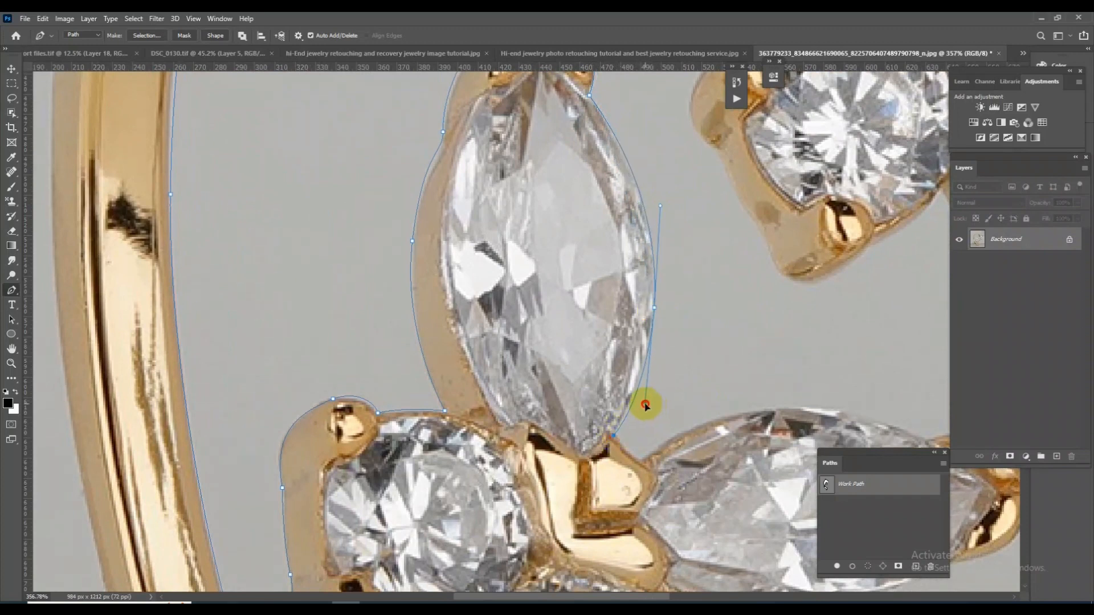
Step: Outline the lower flower's horizontal marquise stone and its prongs, ending where the setting meets the band
left_click_drag(638, 462, 463, 347)
left_click_drag(579, 386, 628, 353)
left_click_drag(676, 433, 678, 464)
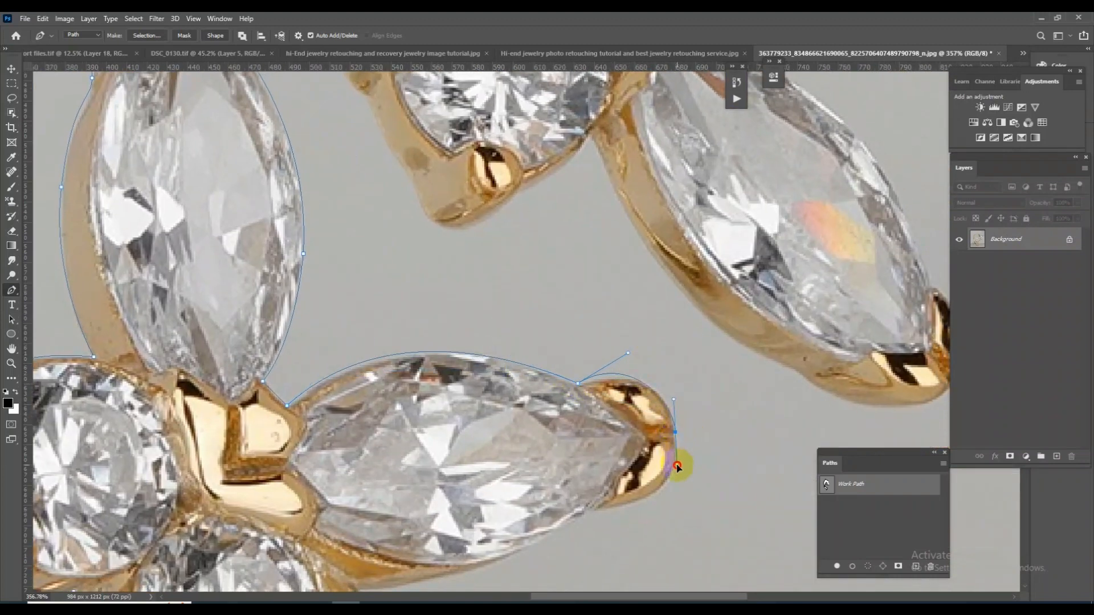
left_click_drag(628, 353, 643, 363)
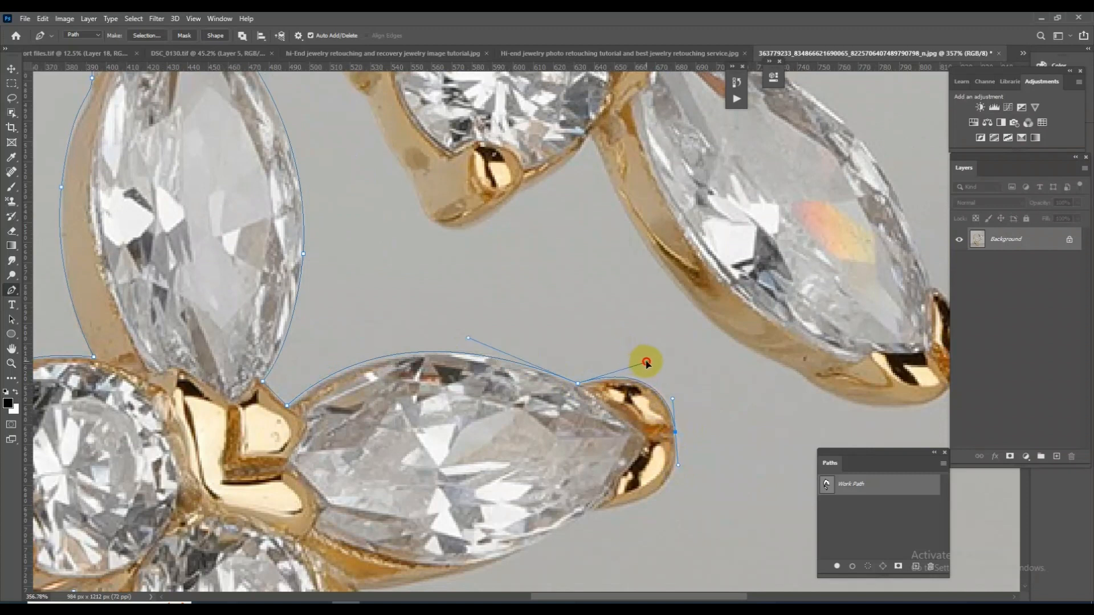
left_click_drag(596, 509, 534, 550)
left_click_drag(370, 576, 431, 504)
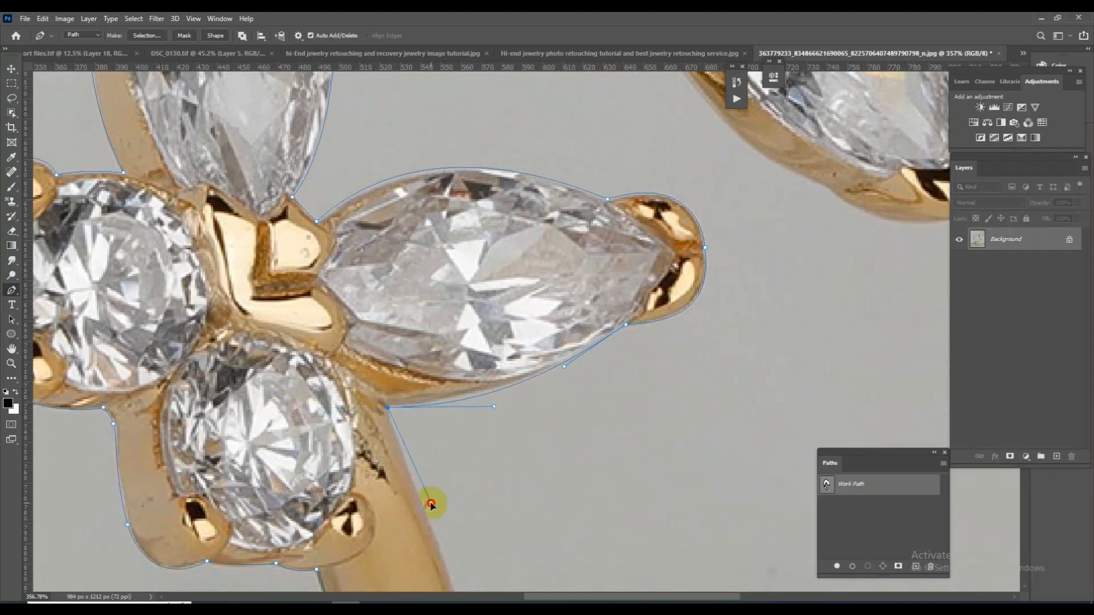
Step: Trace the band's outer edge from the lower flower around the bottom, up the side and over the top toward the upper flower
scroll(423, 503, "down", 5)
left_click_drag(487, 365, 736, 284)
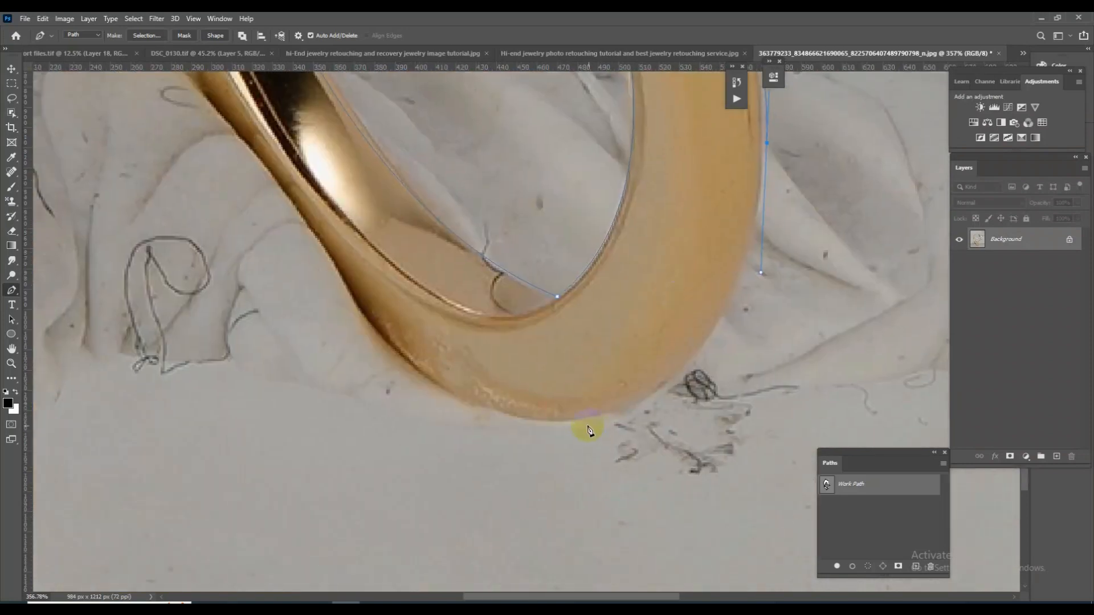
left_click_drag(461, 421, 411, 421)
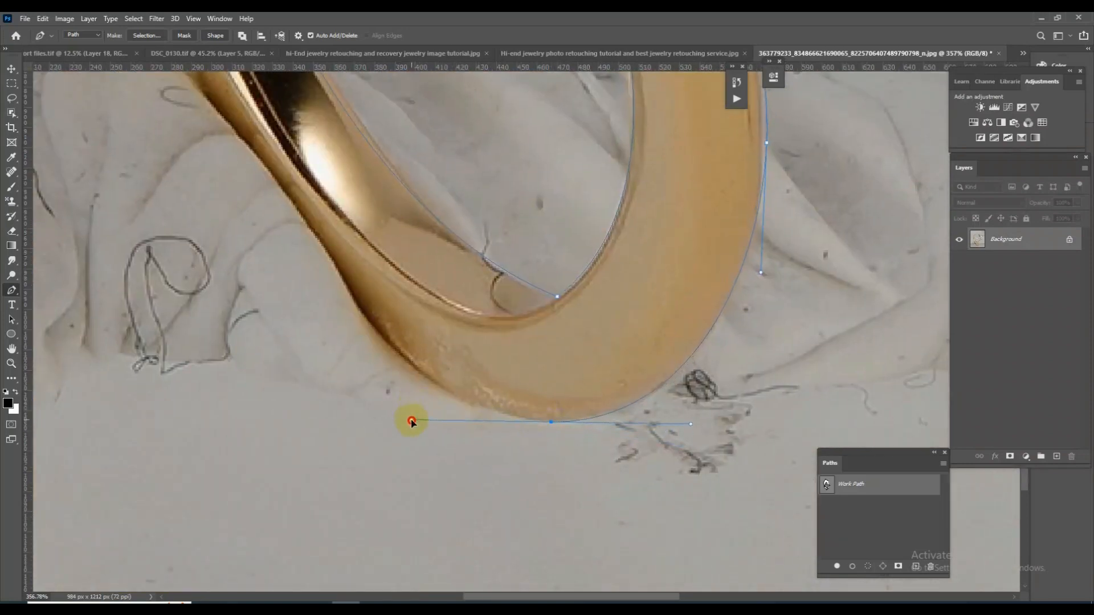
left_click_drag(572, 397, 504, 304)
left_click_drag(406, 264, 471, 233)
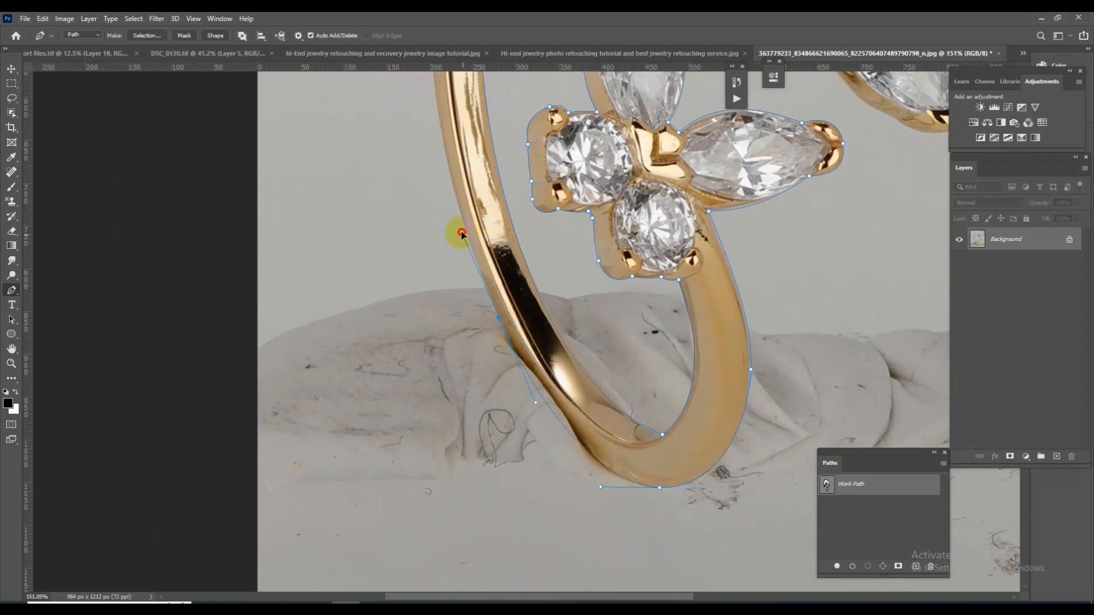
left_click_drag(462, 171, 502, 391)
left_click_drag(594, 256, 755, 218)
left_click_drag(895, 317, 646, 203)
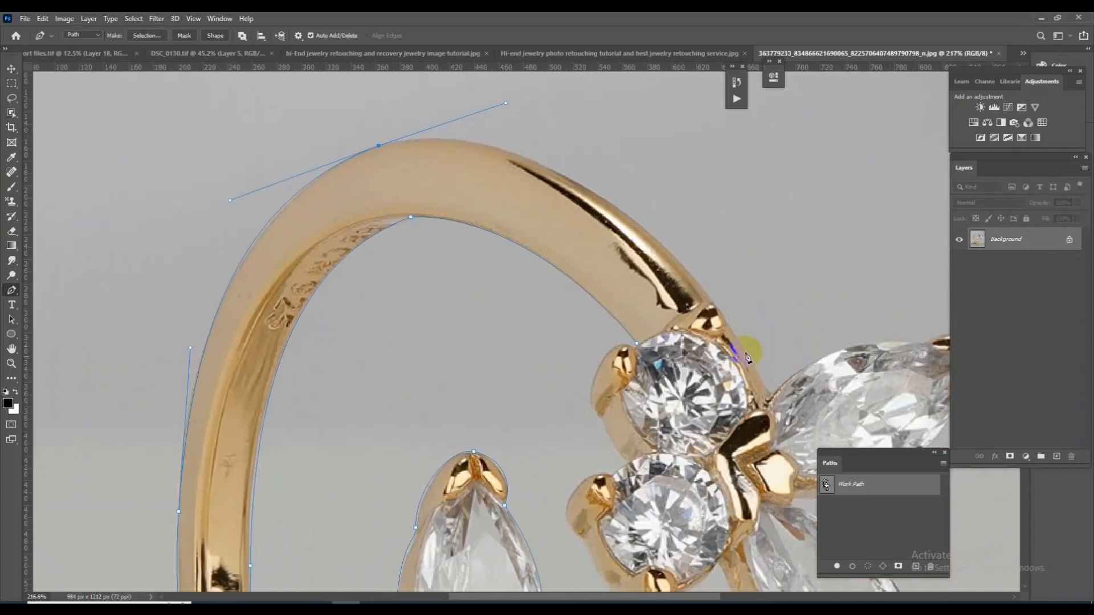
Step: Continue the path past the upper flower's top prong and around its upper marquise stone
left_click_drag(710, 300, 745, 345)
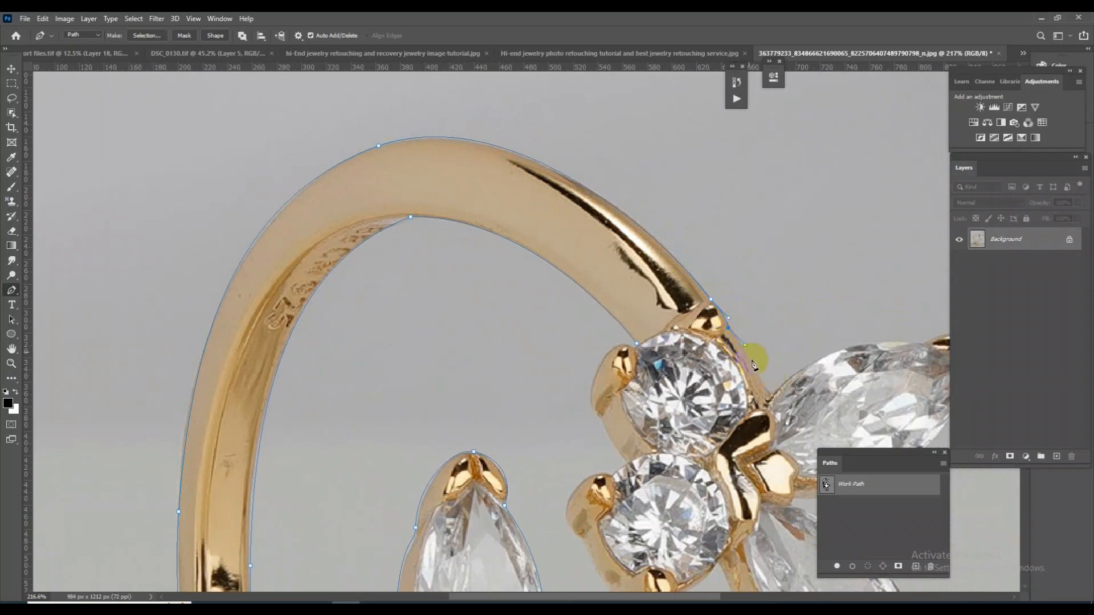
left_click_drag(774, 394, 803, 365)
left_click_drag(870, 340, 691, 302)
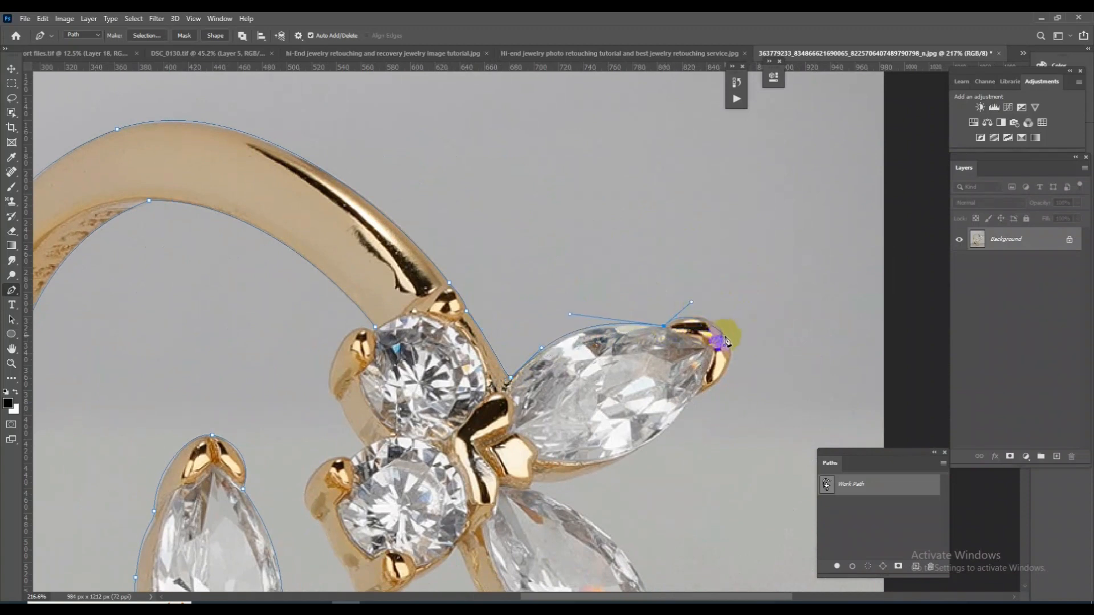
left_click_drag(732, 345, 737, 348)
left_click_drag(698, 395, 667, 445)
left_click_drag(554, 467, 585, 414)
Step: Outline the upper flower's lower marquise stone and continue to the prong of the adjacent round stone
left_click_drag(609, 469, 587, 283)
scroll(644, 371, "up", 2)
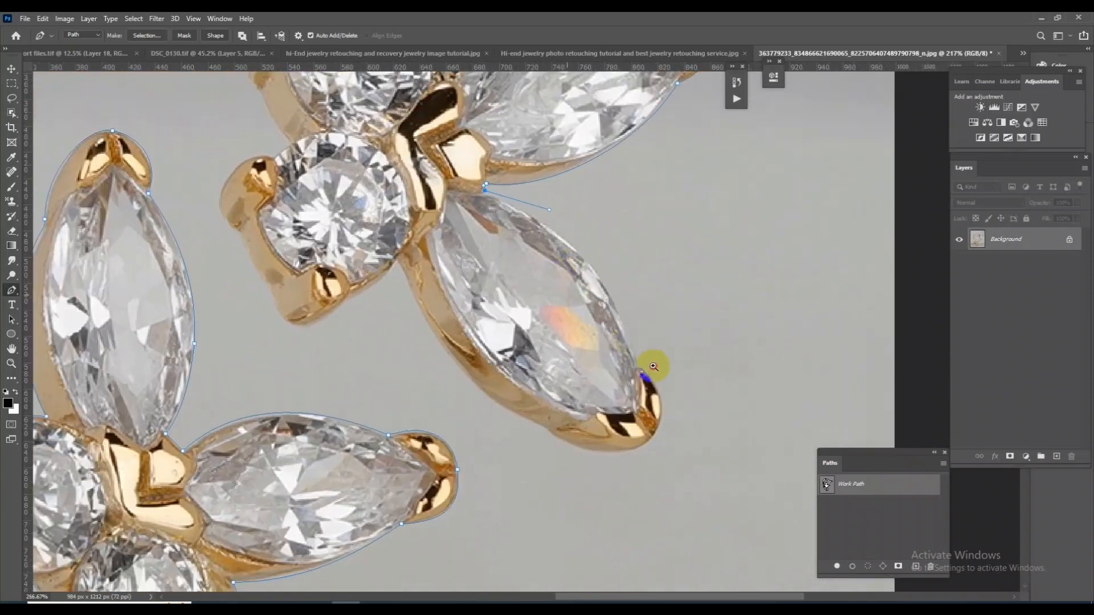
left_click_drag(639, 371, 642, 481)
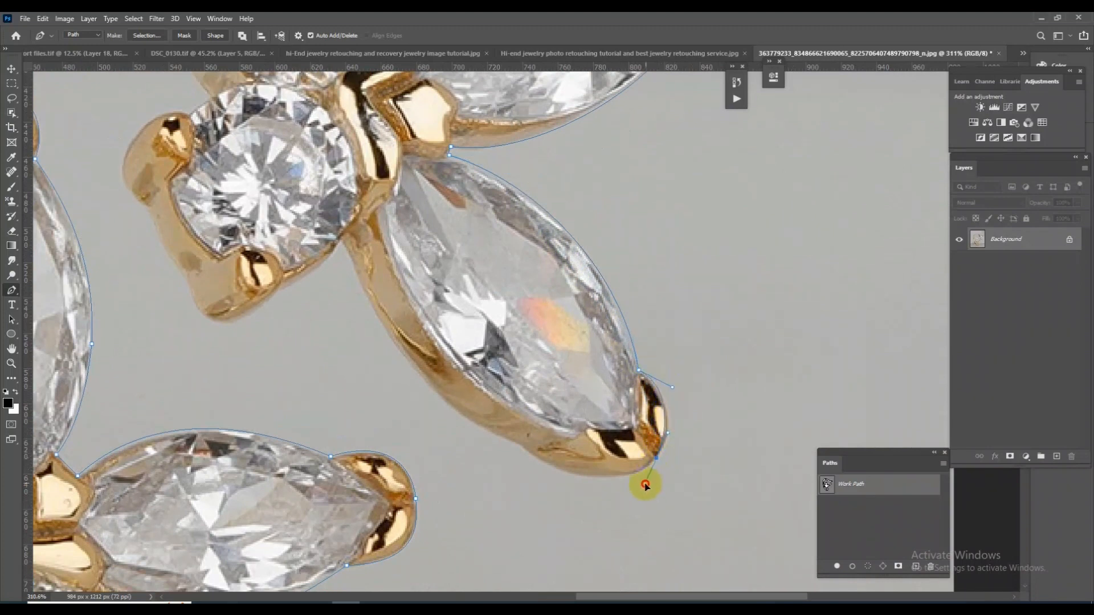
left_click_drag(524, 446, 450, 420)
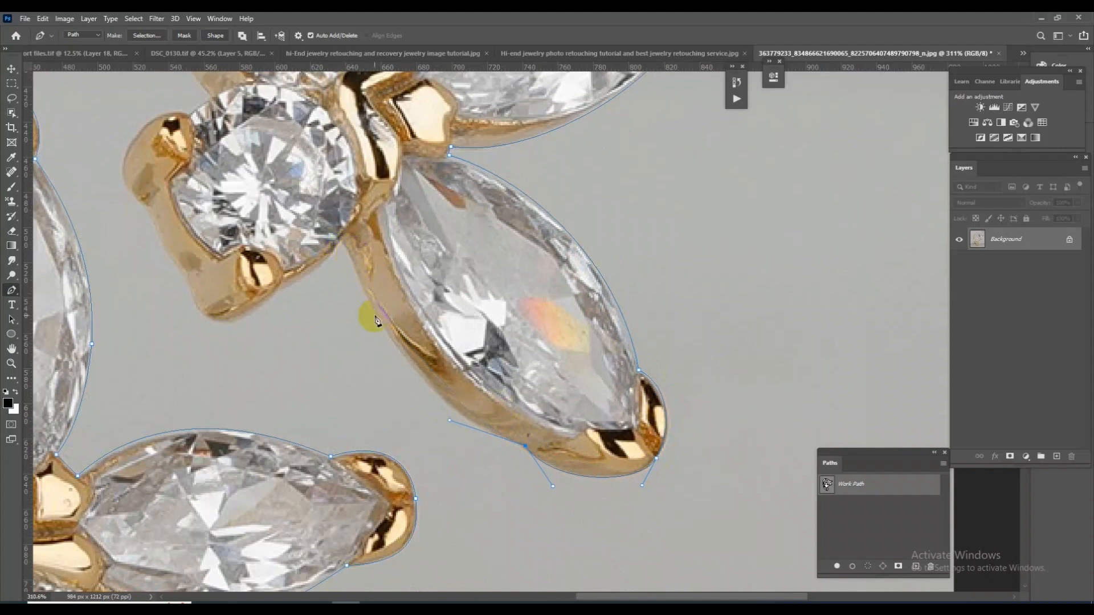
left_click_drag(371, 308, 256, 338)
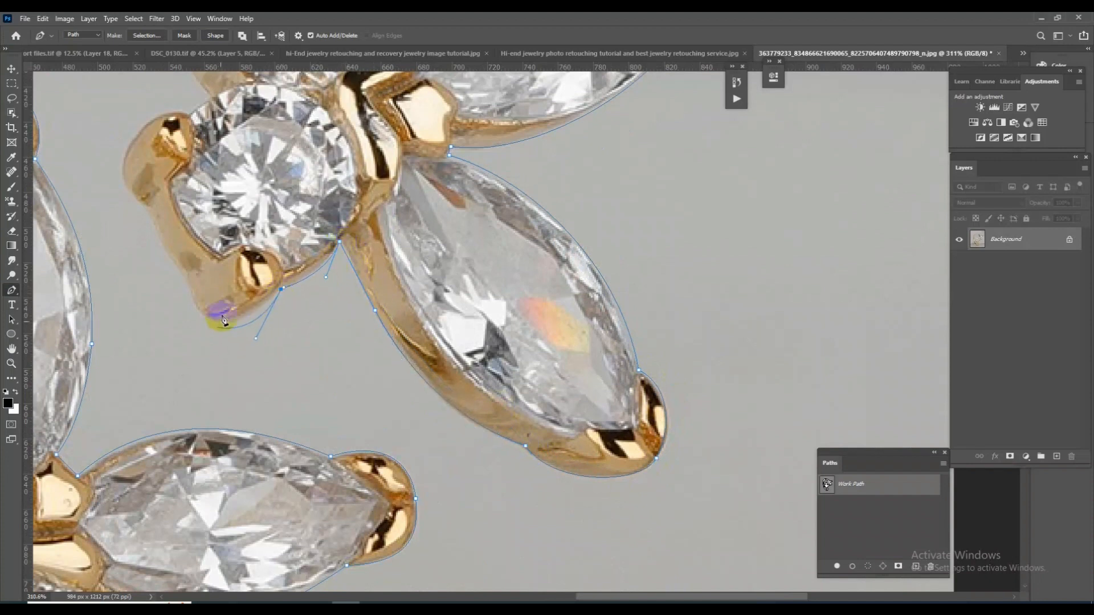
Step: Trace the metal setting of the upper flower's lower round stone, refining the curve around its bottom prong
left_click_drag(186, 283, 173, 233)
left_click_drag(256, 340, 243, 331)
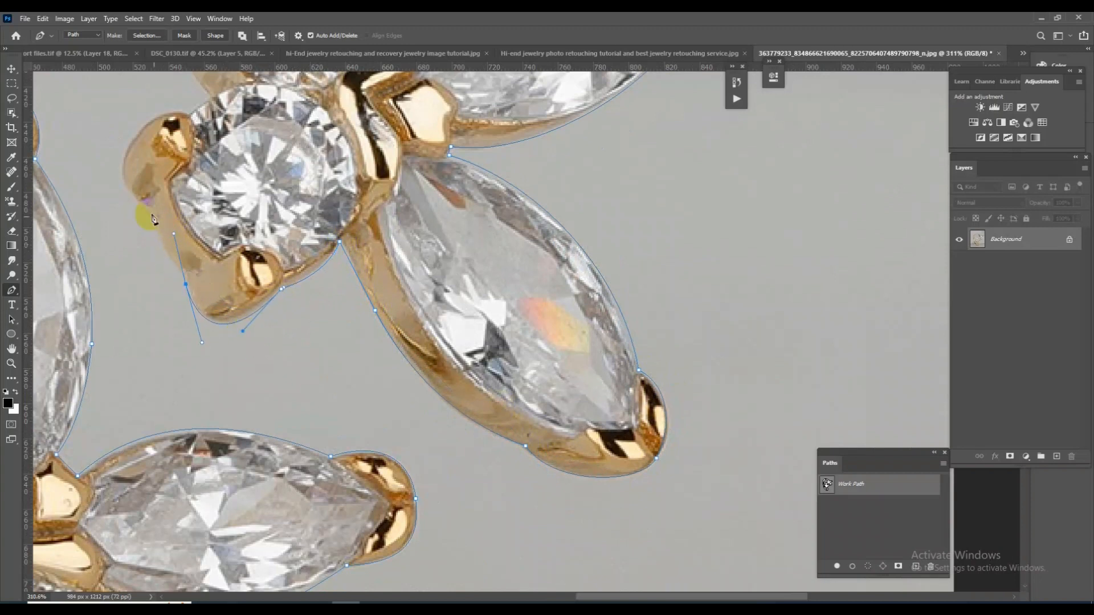
left_click(167, 257)
left_click(145, 206)
left_click(119, 186)
Step: Outline the setting of the upper flower's top round stone and close the path at the band
left_click_drag(136, 132, 464, 410)
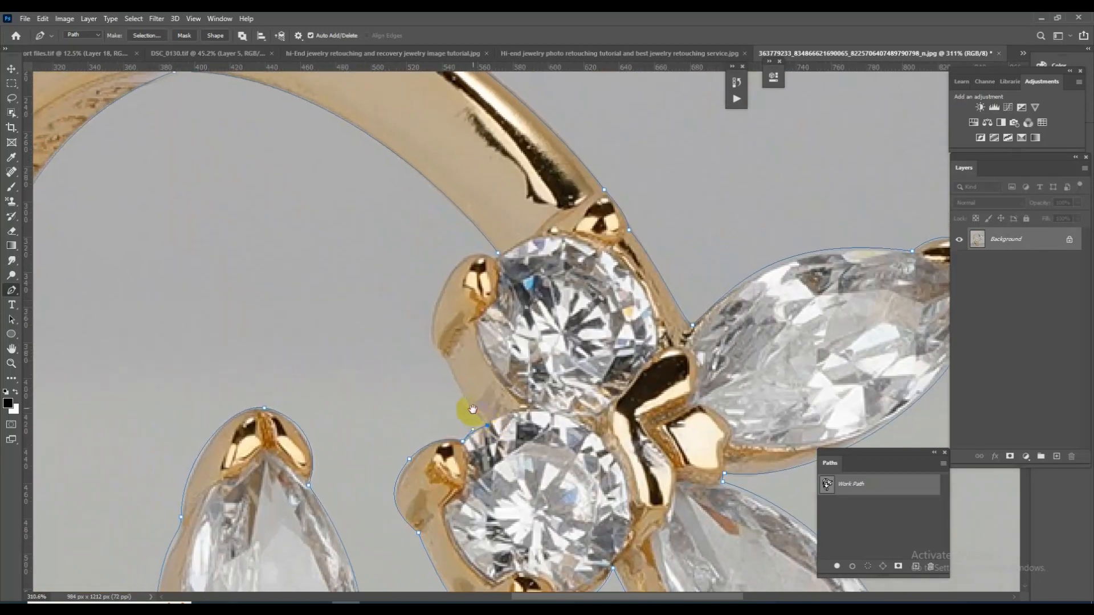
left_click_drag(441, 353, 420, 335)
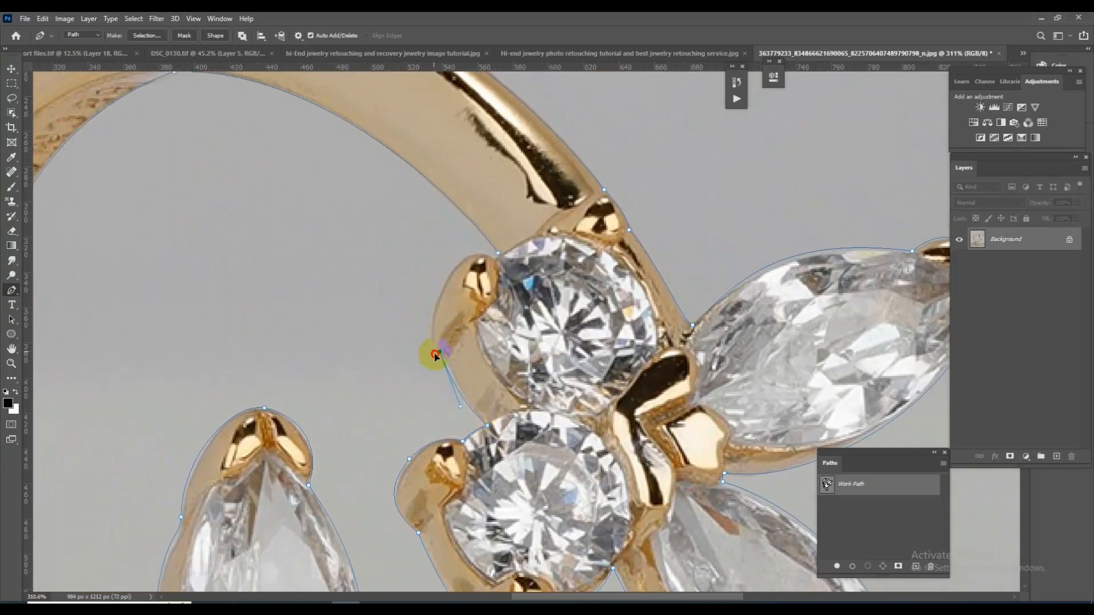
left_click_drag(461, 260, 482, 244)
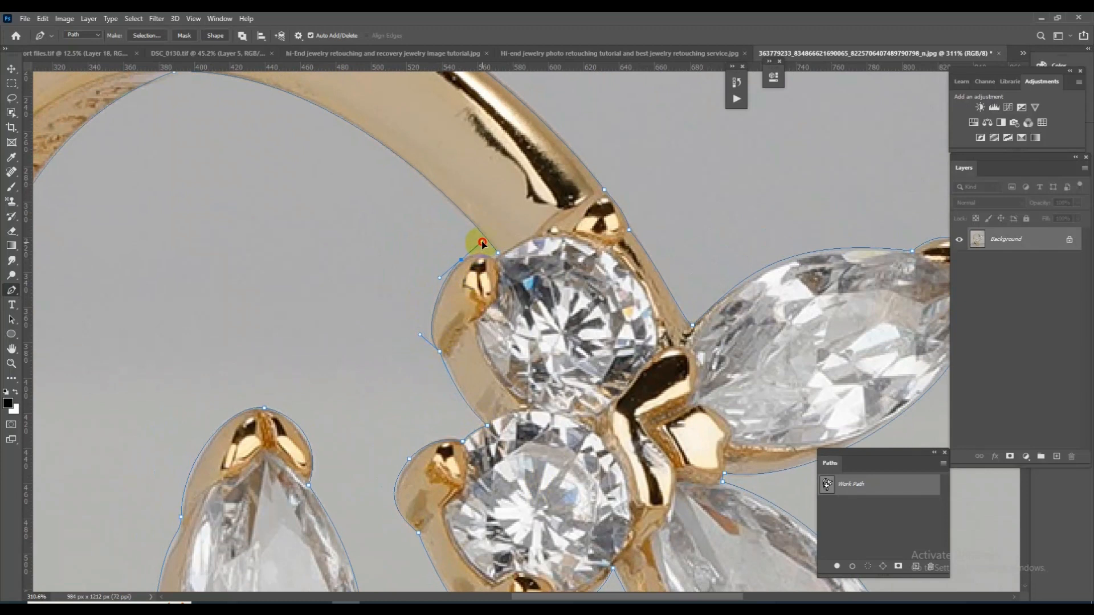
scroll(601, 292, "down", 5)
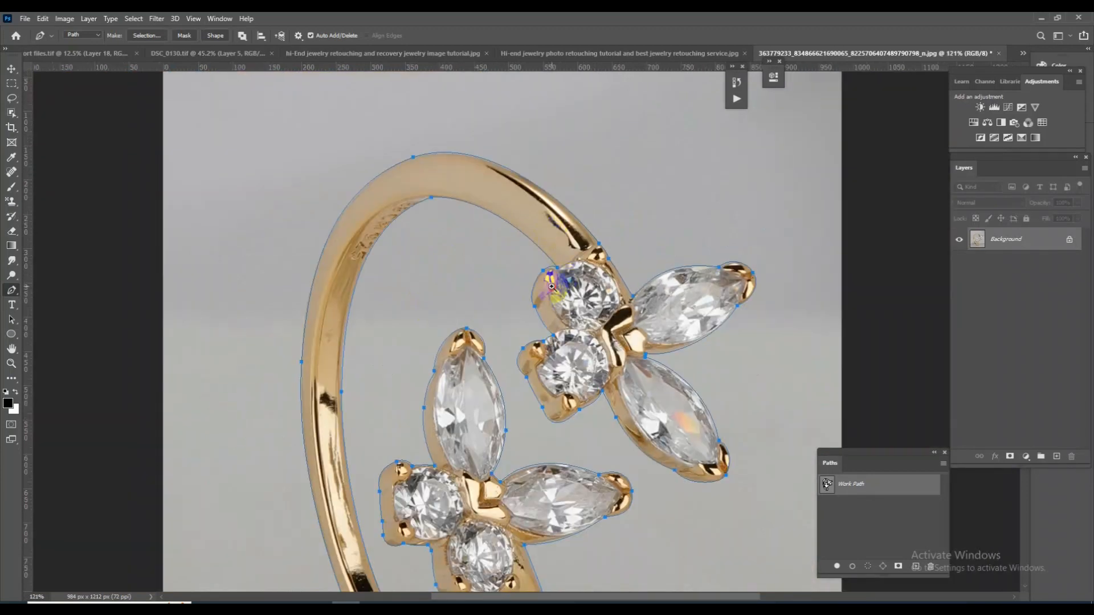
scroll(566, 354, "up", 3)
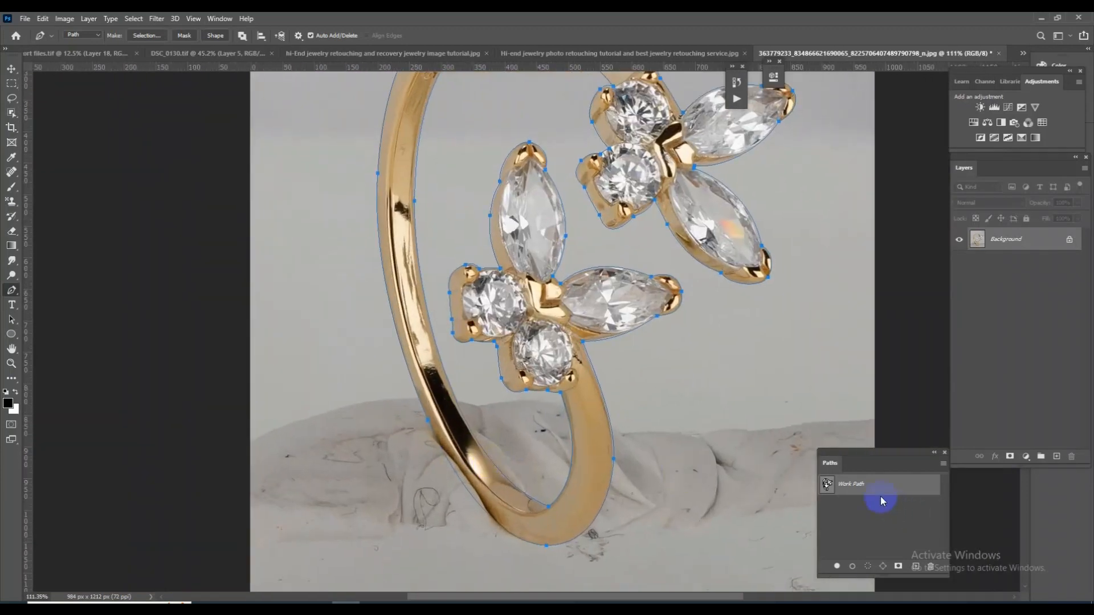
Step: Save the work path as Path 1, then load it as a selection feathered by 0.1 pixels
double_click(849, 484)
left_click(618, 200)
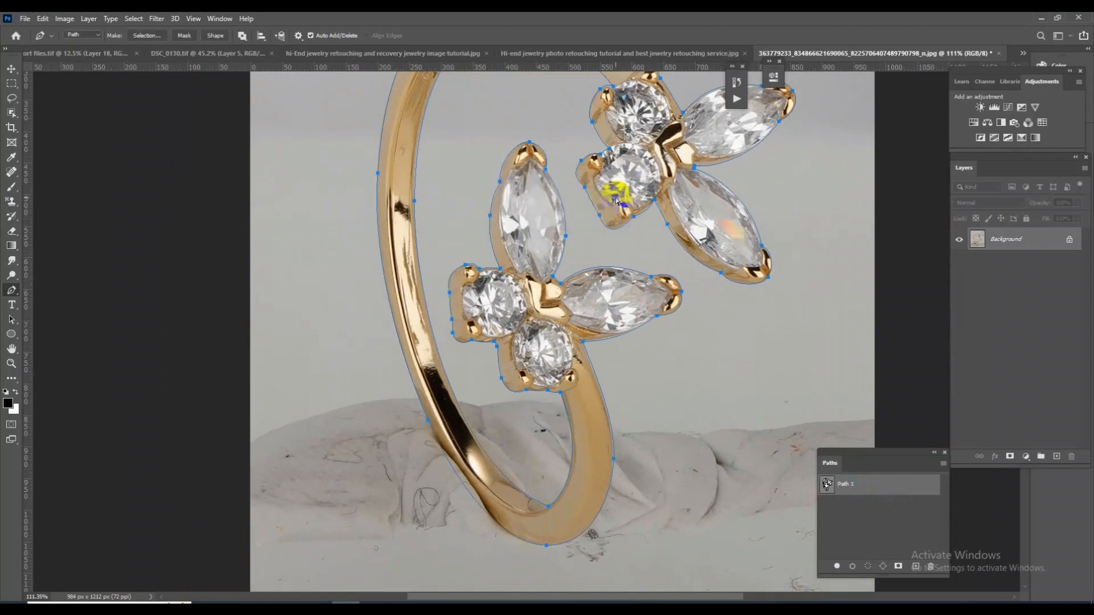
key("ctrl+Return")
key("shift+F6")
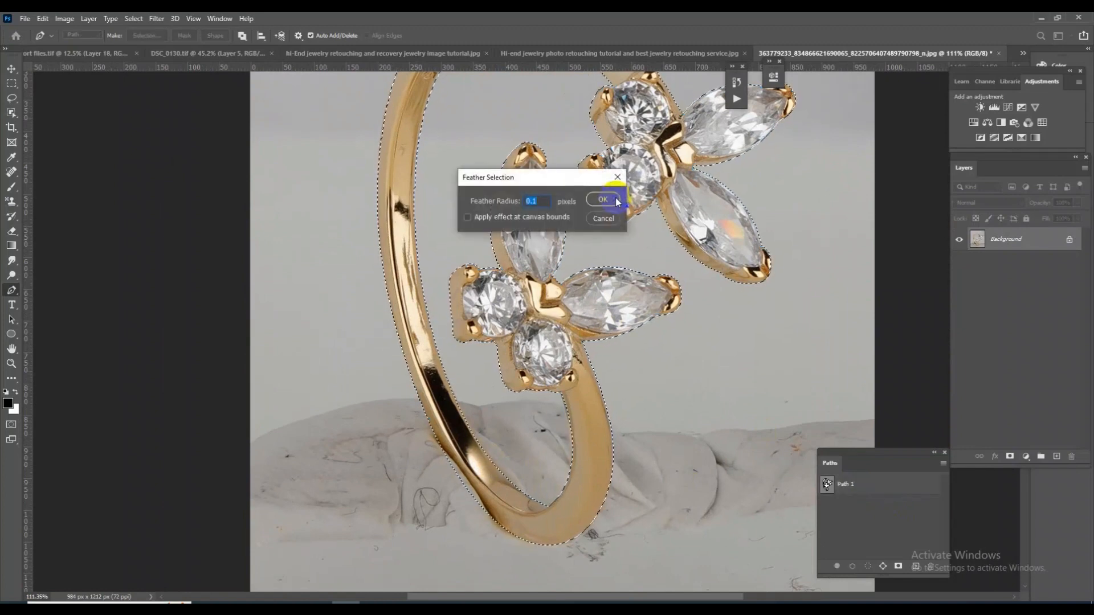
key("Return")
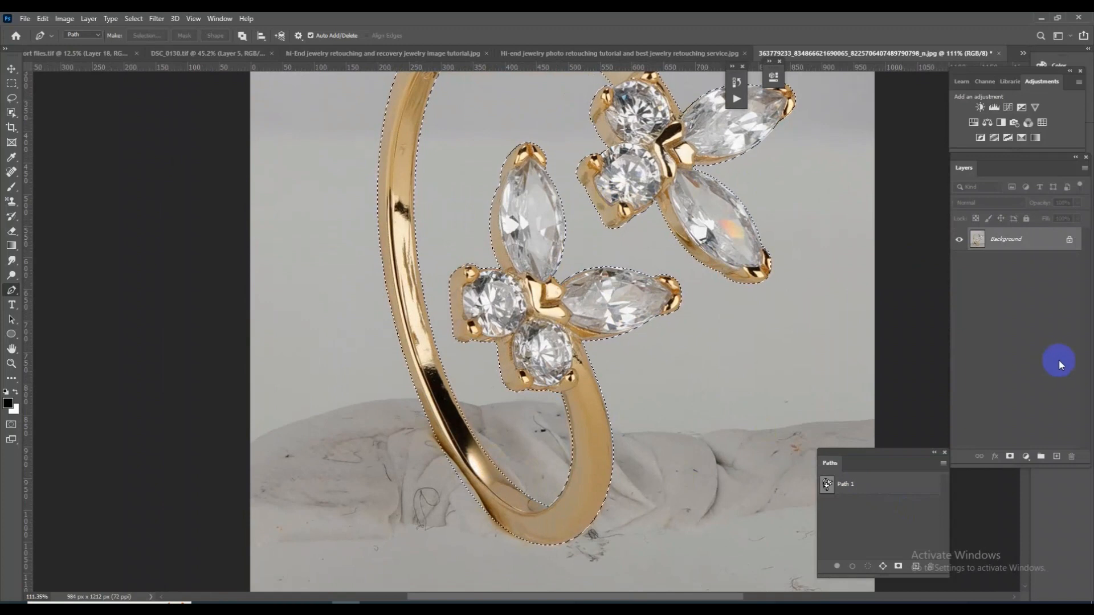
Step: Copy the selected ring onto a new layer, duplicate that layer, and fill the lower copy with the white background color
key("ctrl+j")
key("ctrl+j")
left_click(1018, 264)
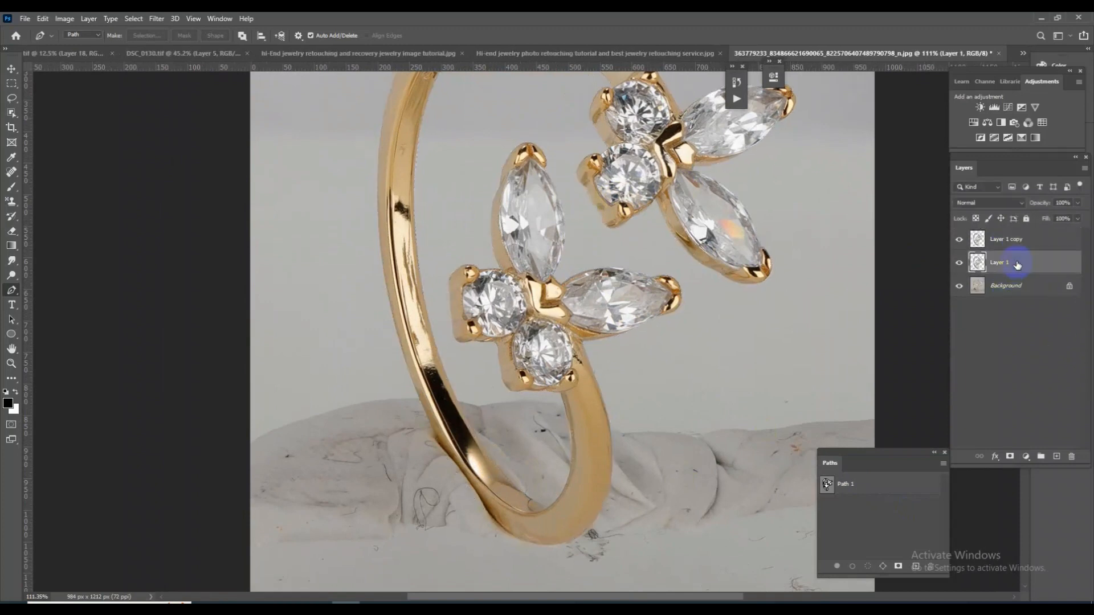
key("ctrl+BackSpace")
Step: Save the document as a TIFF file under the same name
key("ctrl+shift+s")
key("Return")
Step: Draw a closed pen path around the outer round stone of the lower flower, following the stone's edge inside its prongs
scroll(474, 277, "up", 8)
left_click_drag(425, 253, 322, 330)
left_click_drag(373, 468, 405, 453)
left_click_drag(425, 505, 518, 413)
scroll(676, 334, "down", 3)
left_click_drag(679, 298, 697, 224)
left_click(525, 158)
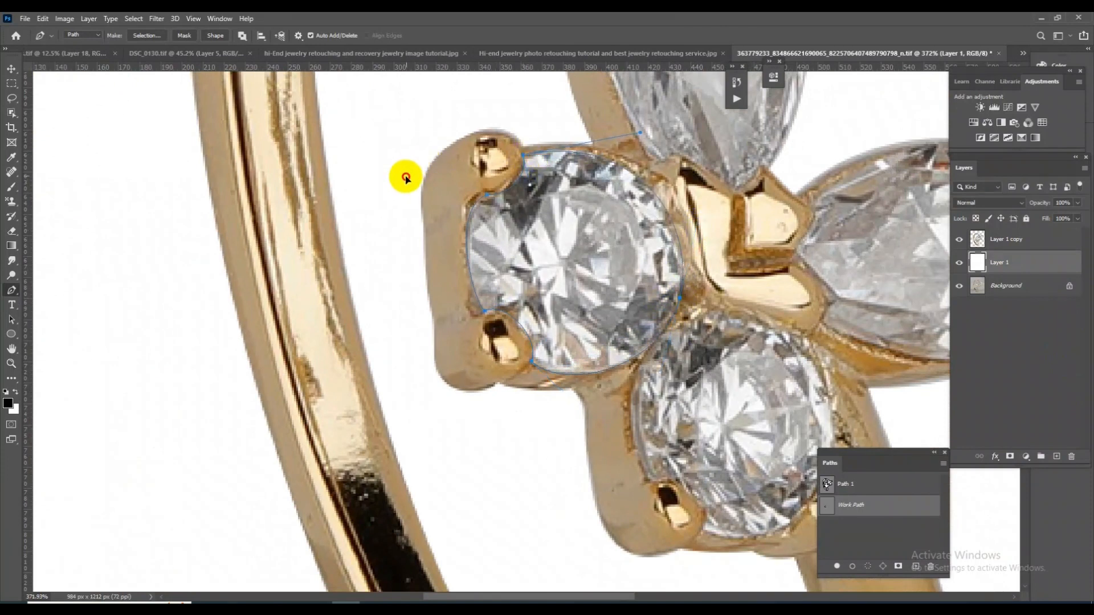
Step: Draw a closed pen path around the upright marquise stone of the lower flower, following its edge to the central gold setting
scroll(695, 333, "up", 3)
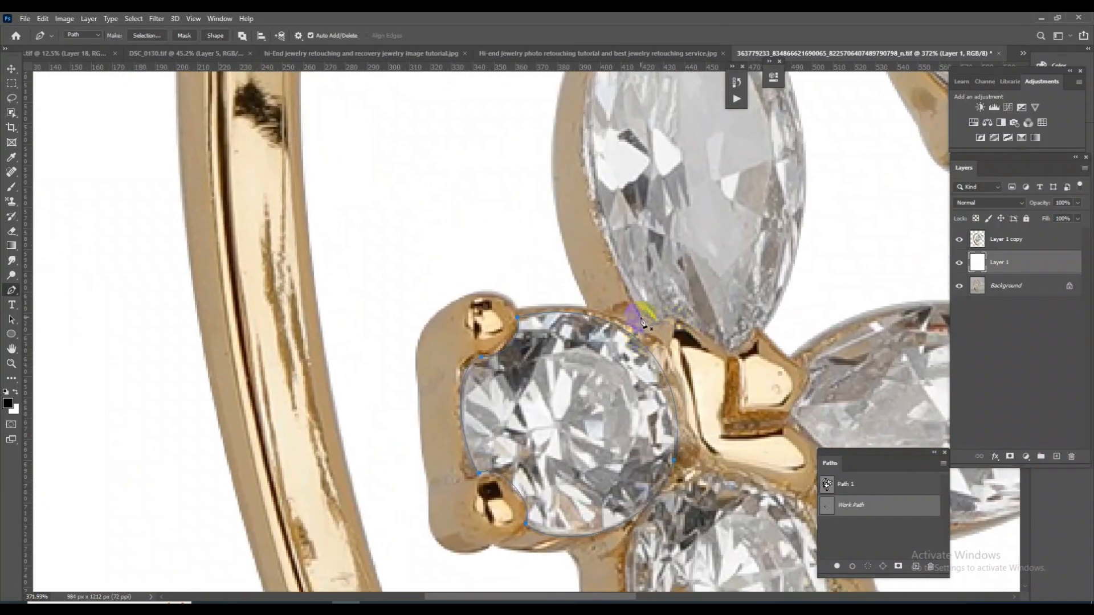
left_click_drag(577, 150, 521, 438)
left_click_drag(568, 261, 687, 257)
left_click(759, 439)
left_click_drag(759, 439, 634, 108)
left_click(656, 206)
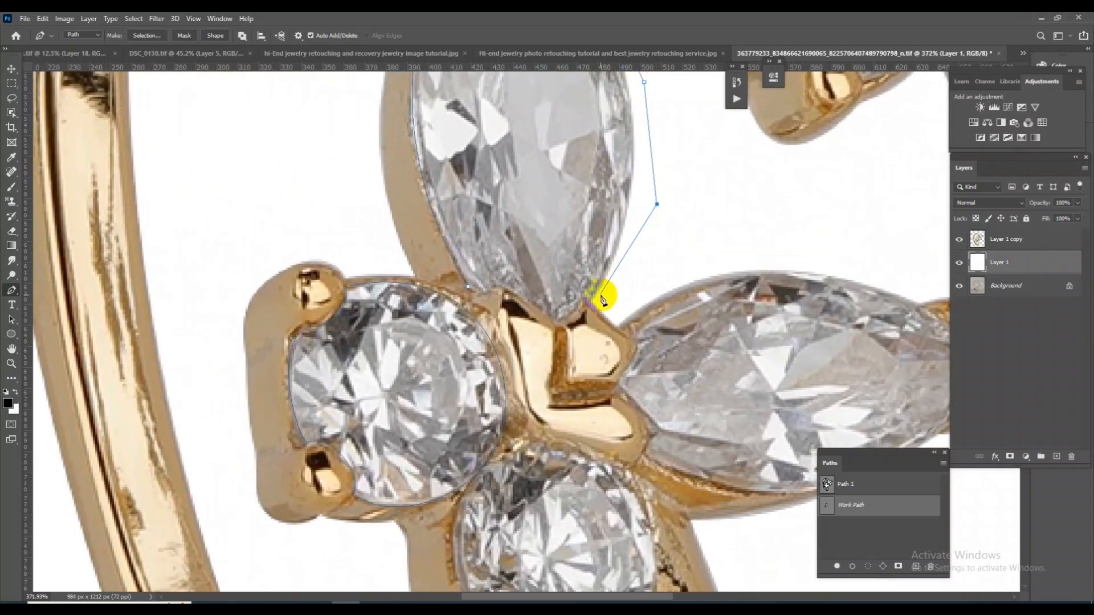
left_click_drag(598, 297, 580, 318)
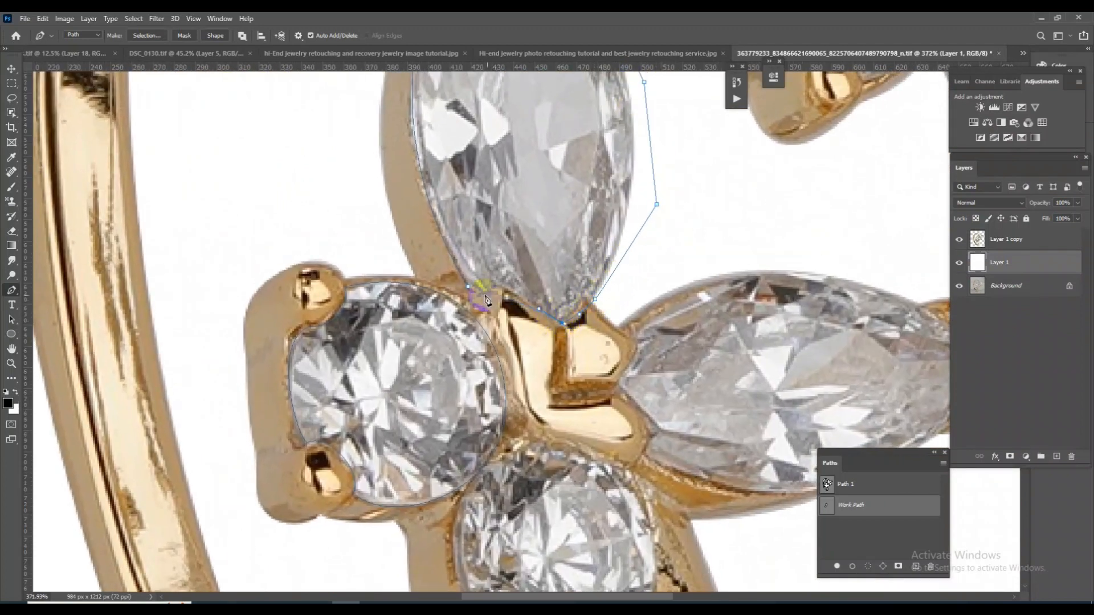
left_click(469, 286)
Step: Outline the lower round stone of the upper flower with a closed pen path that excludes its prongs
left_click_drag(663, 264, 529, 332)
left_click_drag(665, 150, 511, 477)
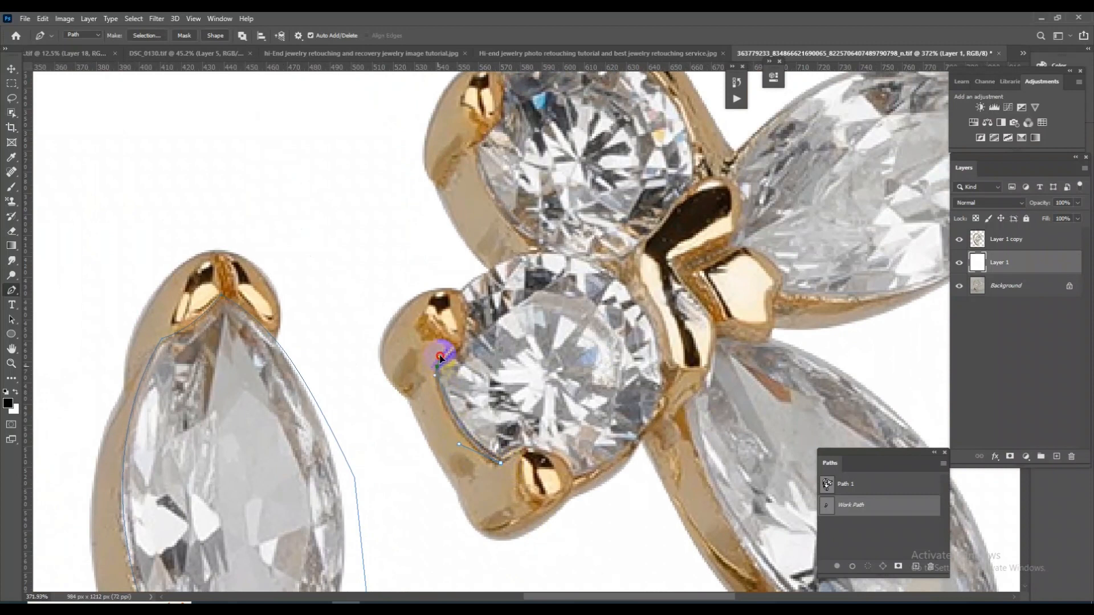
left_click_drag(442, 343, 453, 345)
left_click_drag(460, 291, 488, 237)
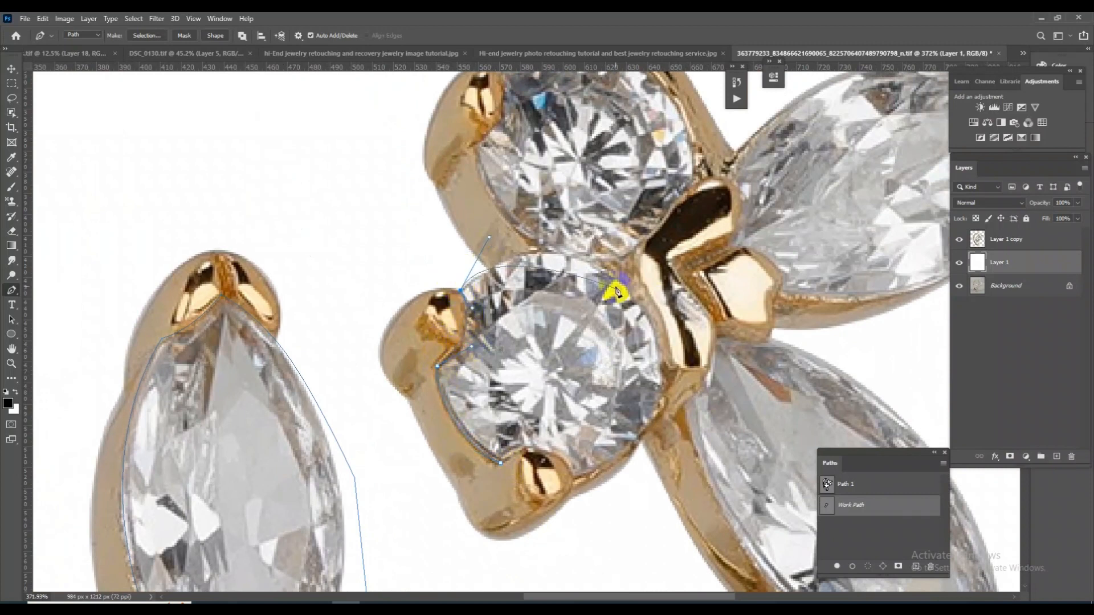
left_click_drag(623, 283, 667, 329)
left_click_drag(573, 479, 566, 445)
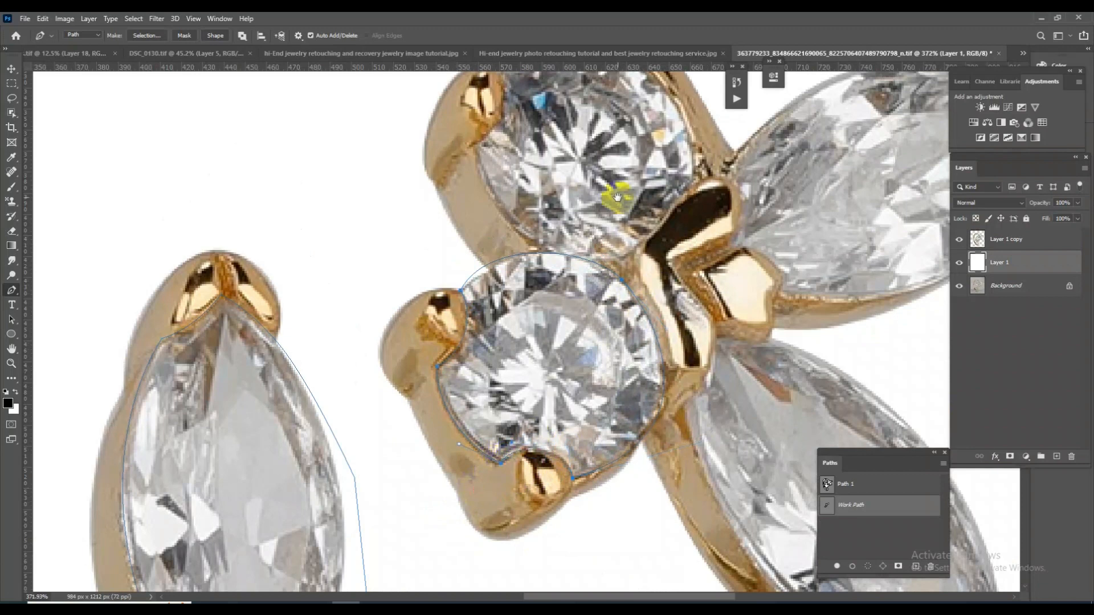
Step: Trace a closed pen path around the upper round stone of the upper flower, along its edge and prongs
left_click_drag(613, 224, 609, 450)
left_click_drag(476, 377, 517, 327)
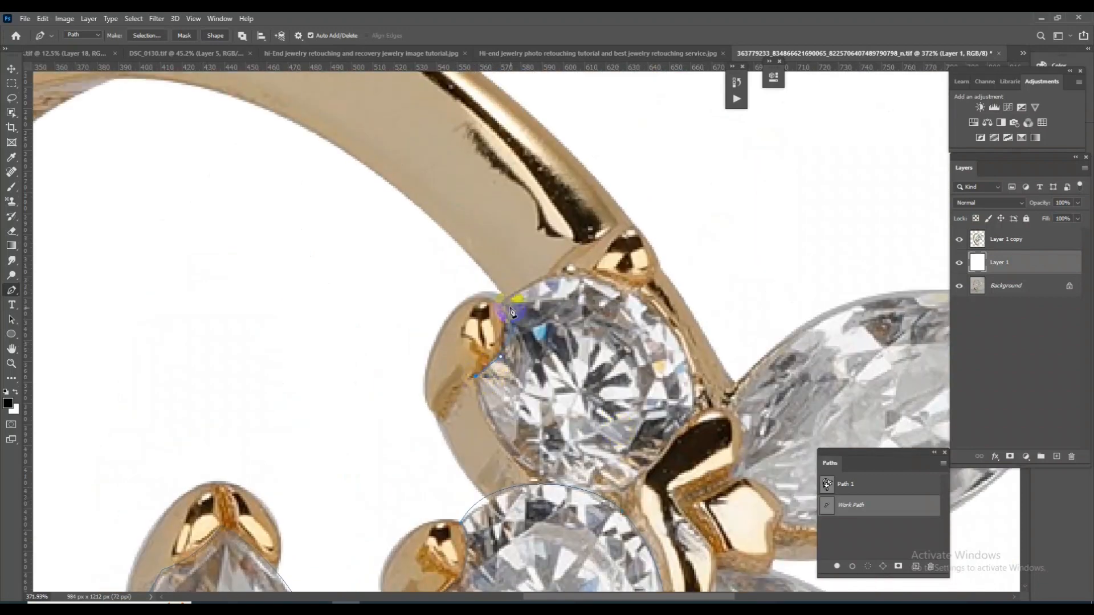
left_click_drag(547, 245, 555, 245)
left_click_drag(692, 375, 665, 442)
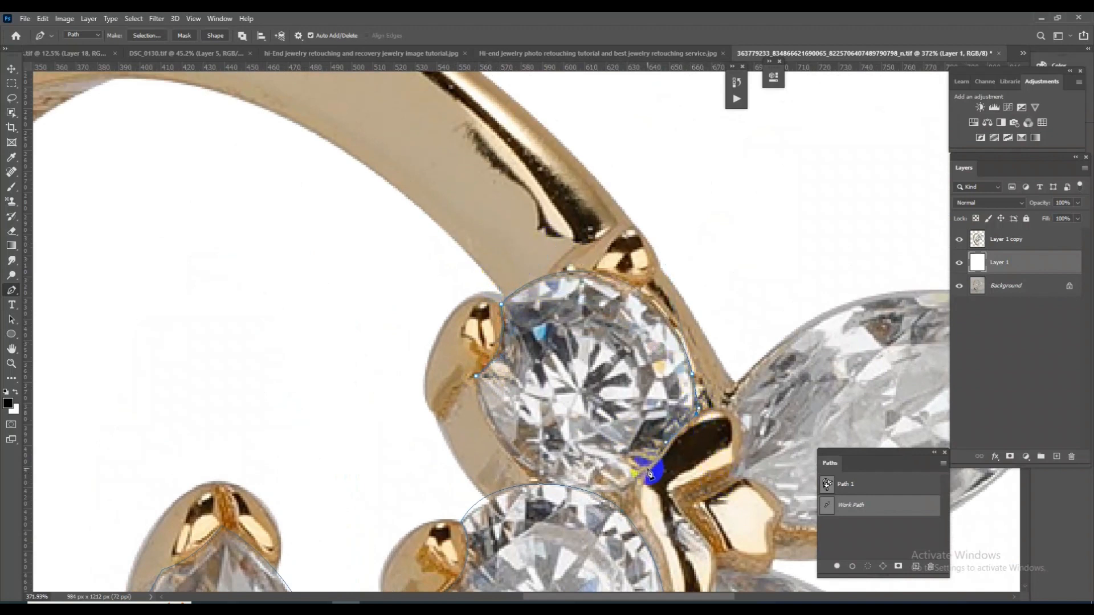
left_click_drag(571, 488, 553, 485)
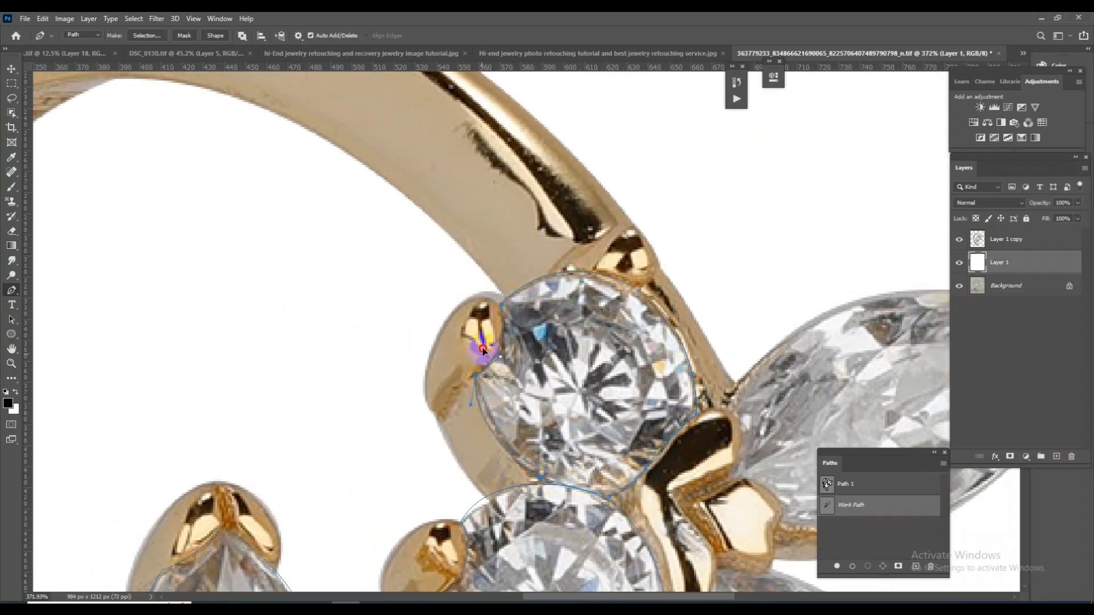
Step: Draw a closed pen path around the upper marquise stone of the upper flower, keeping the tip prongs outside
left_click_drag(740, 355, 501, 334)
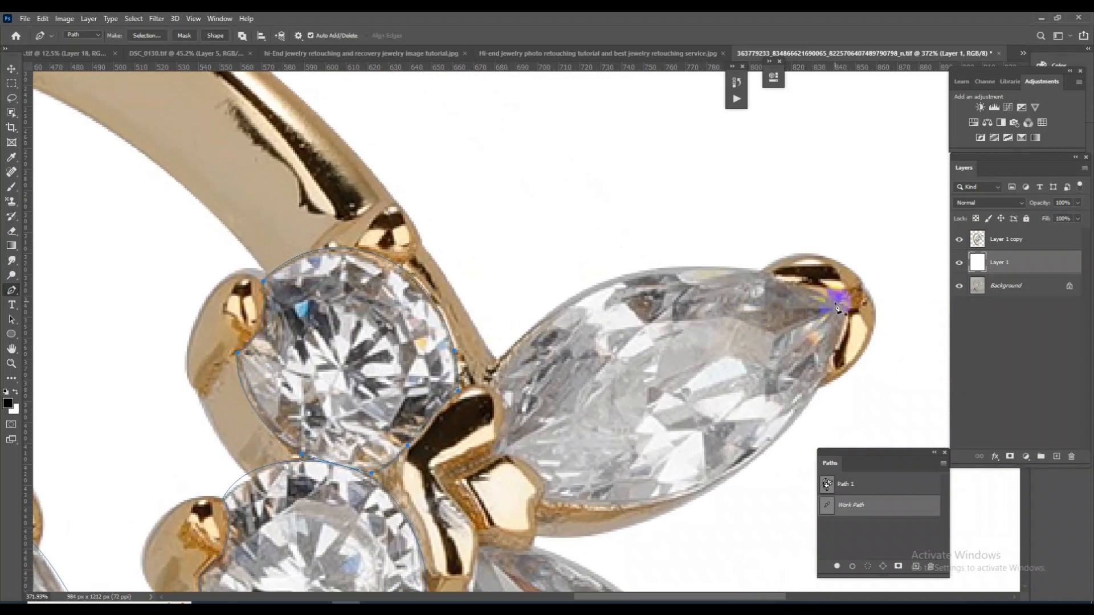
left_click_drag(746, 258, 631, 228)
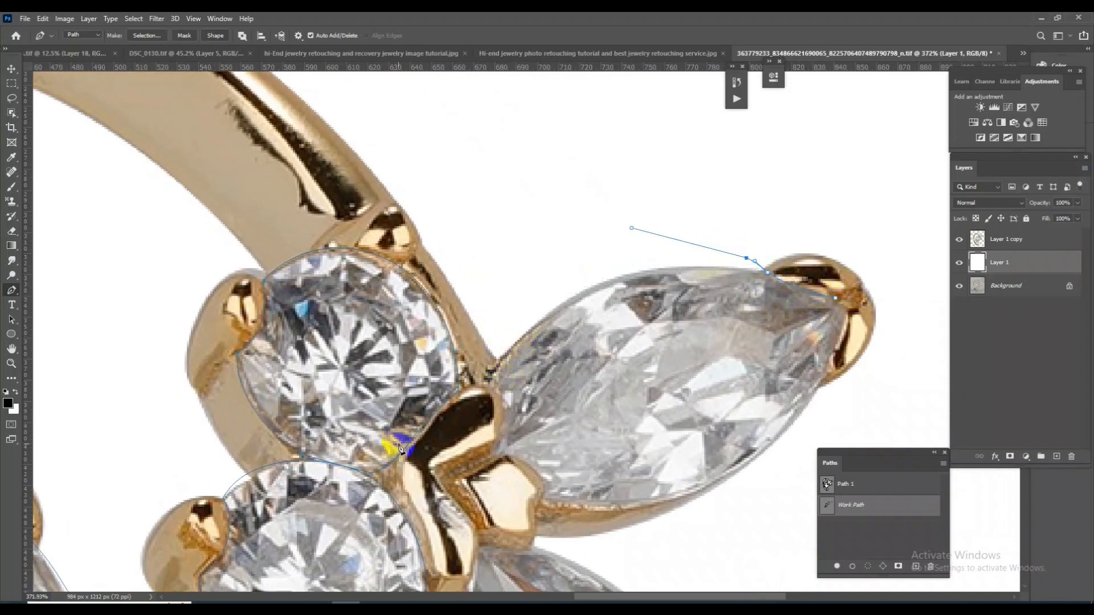
left_click(493, 394)
left_click_drag(493, 394, 541, 460)
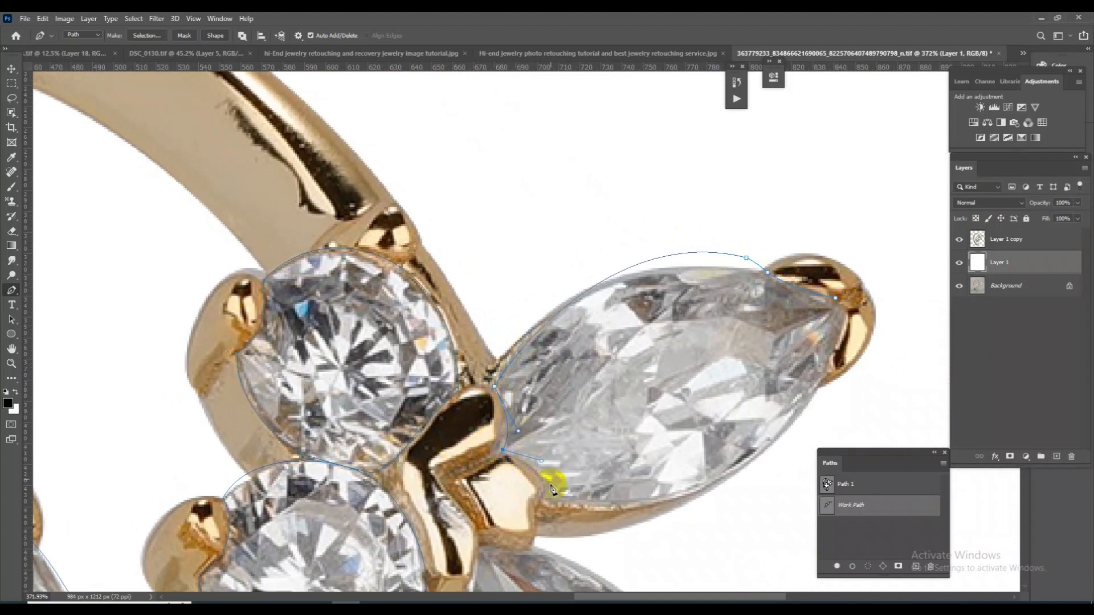
left_click_drag(537, 505, 659, 529)
left_click_drag(826, 374, 882, 268)
left_click(848, 305)
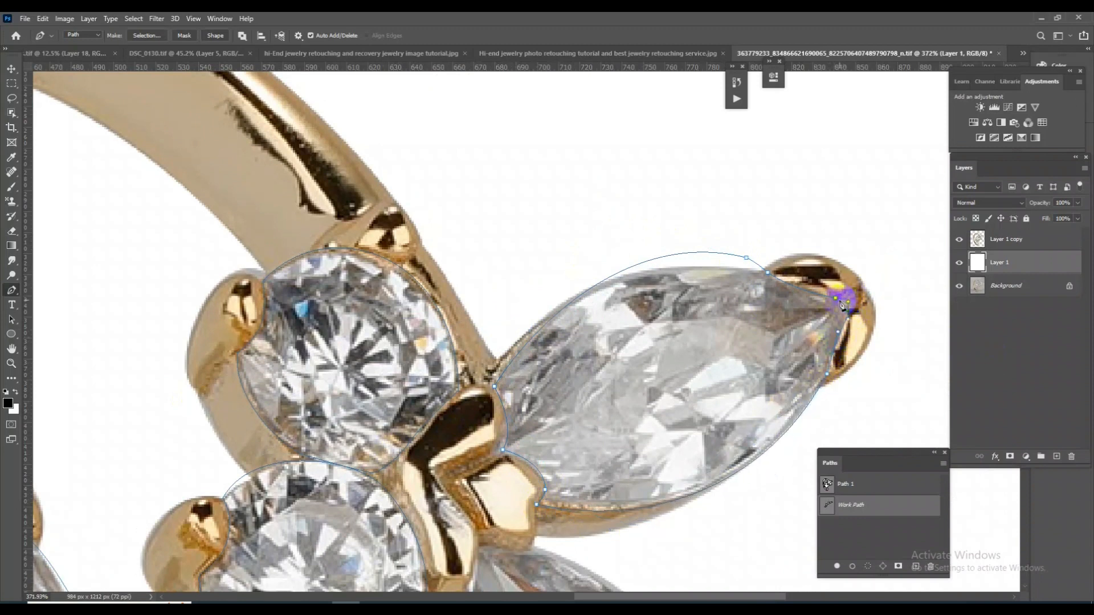
Step: Outline the lower marquise stone of the upper flower with a closed pen path, running loosely over the white background on its outer side
left_click_drag(741, 324, 690, 325)
left_click_drag(630, 415, 594, 281)
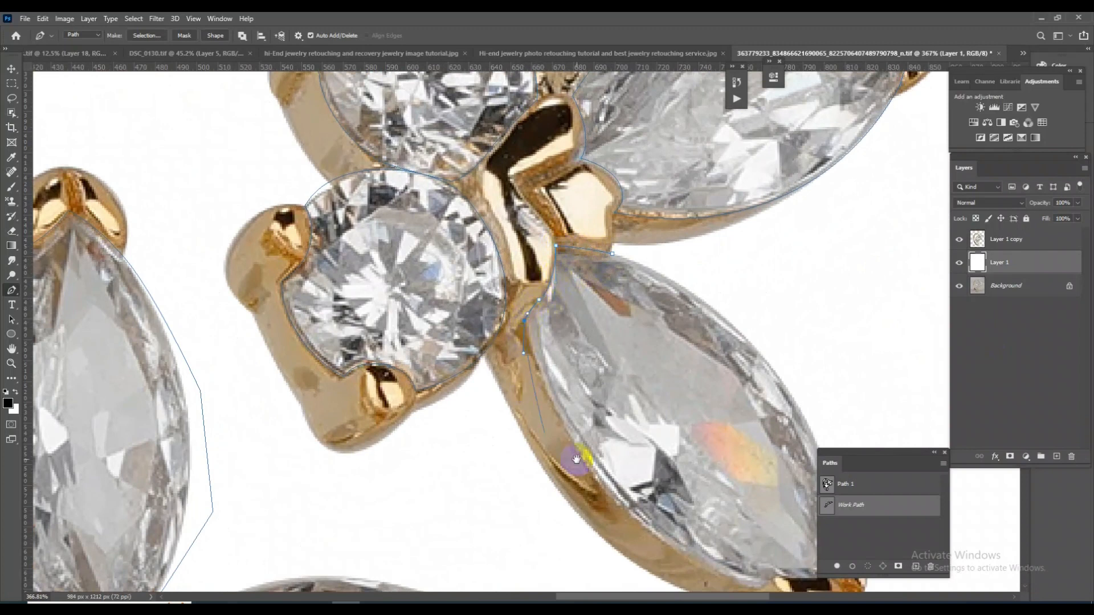
left_click_drag(556, 448, 403, 237)
mouse_move(576, 344)
left_mouse_down()
mouse_move(742, 361)
mouse_move(586, 326)
left_mouse_up()
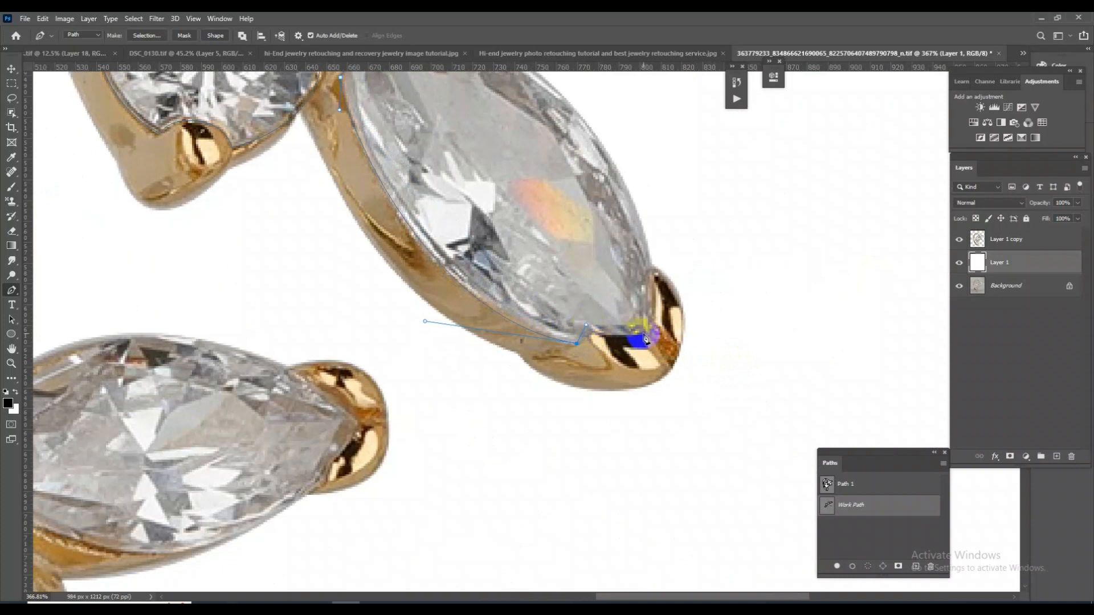
left_click(647, 334)
left_click_drag(649, 270, 647, 263)
left_click(660, 262)
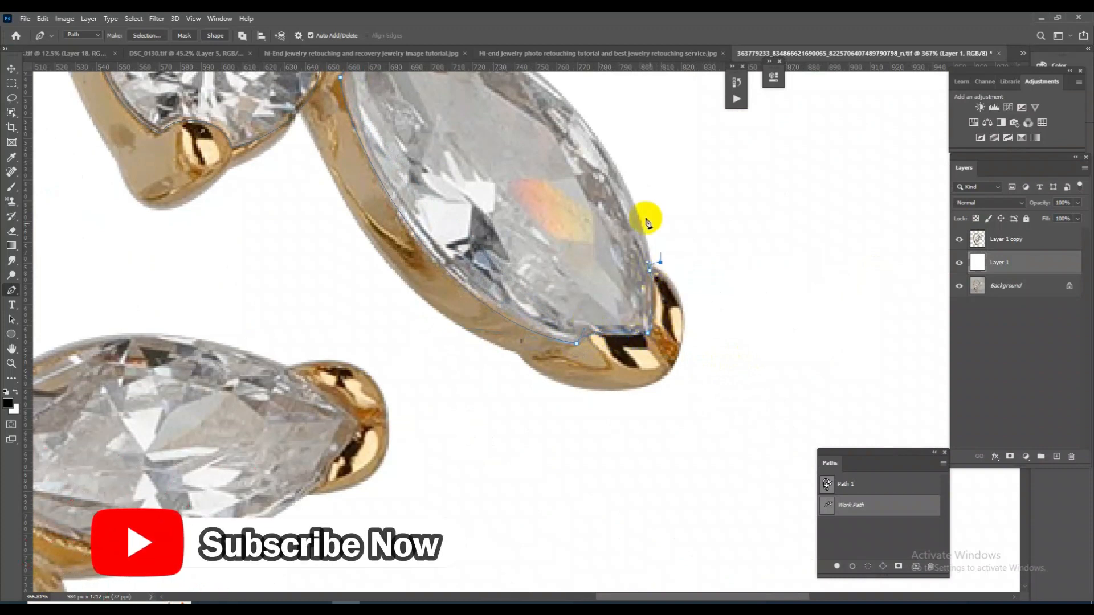
left_click_drag(647, 222, 599, 544)
left_click(568, 379)
left_click(383, 334)
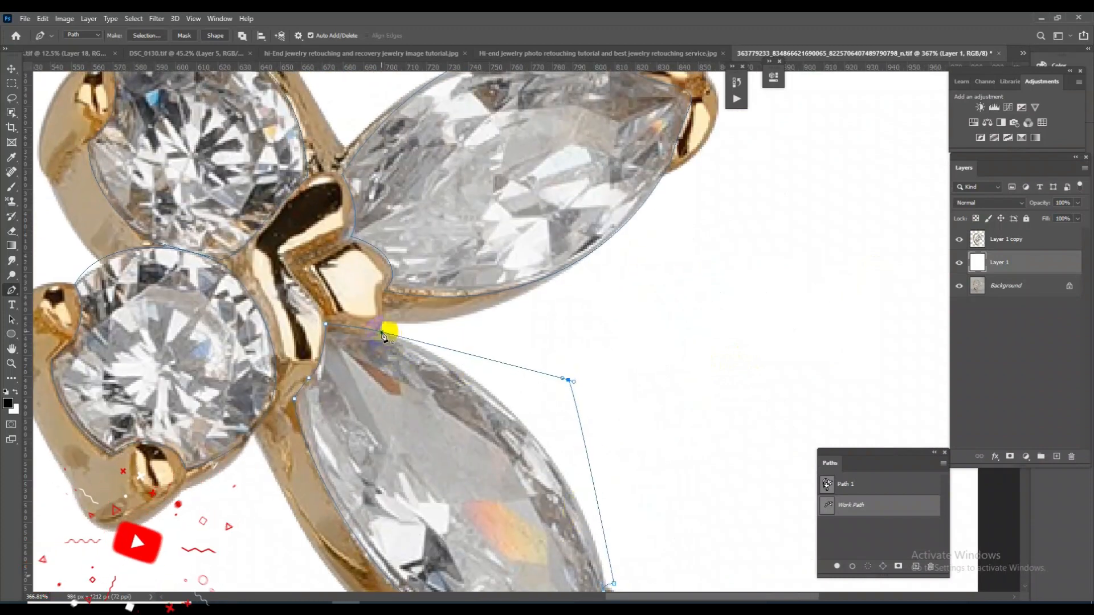
Step: Trace a closed pen path around the lower round stone of the lower flower, between its two prongs
scroll(586, 388, "down", 6)
scroll(467, 469, "up", 3)
left_click_drag(457, 406, 678, 291)
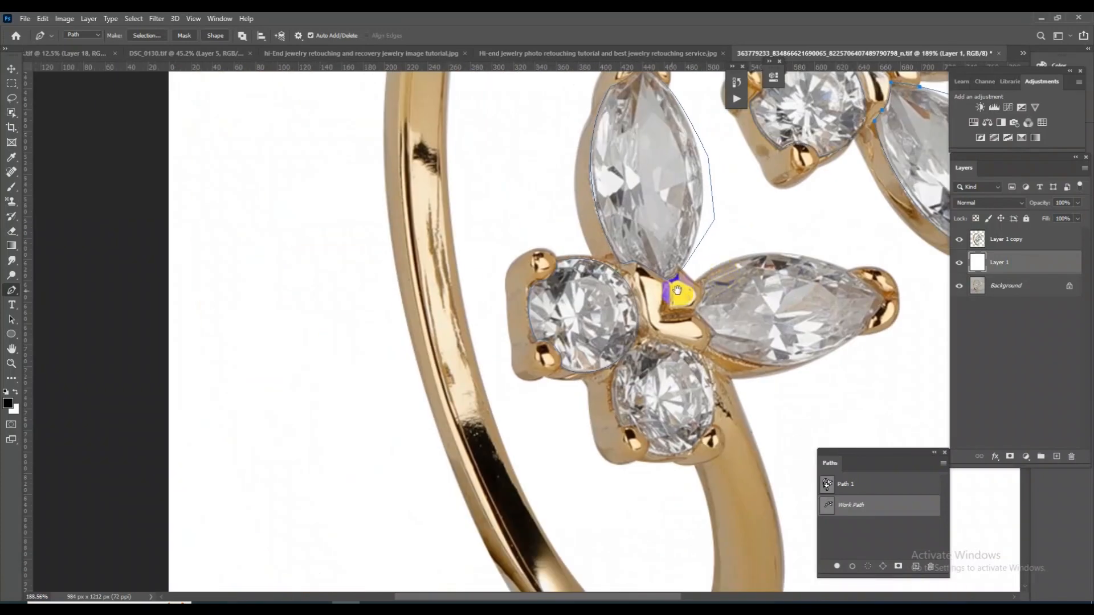
scroll(669, 342, "up", 3)
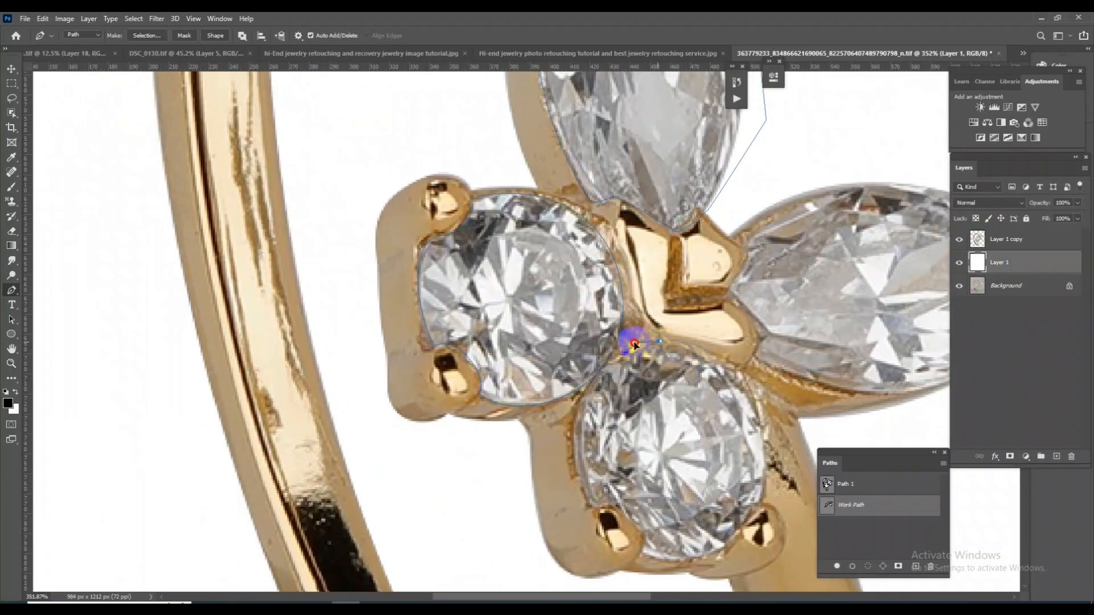
left_click_drag(590, 505, 619, 540)
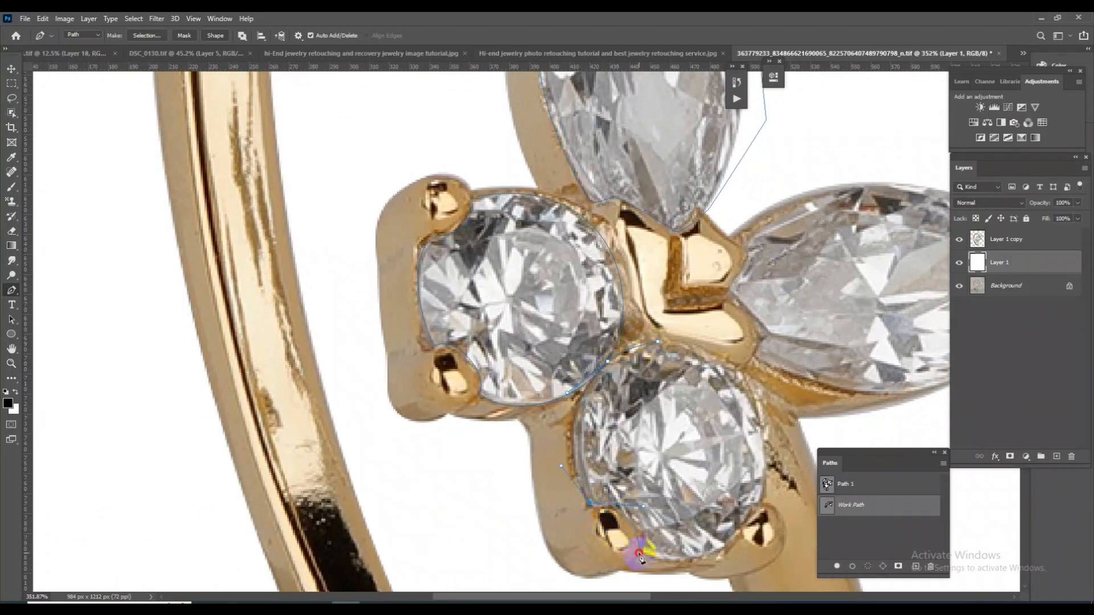
left_click_drag(691, 569, 729, 556)
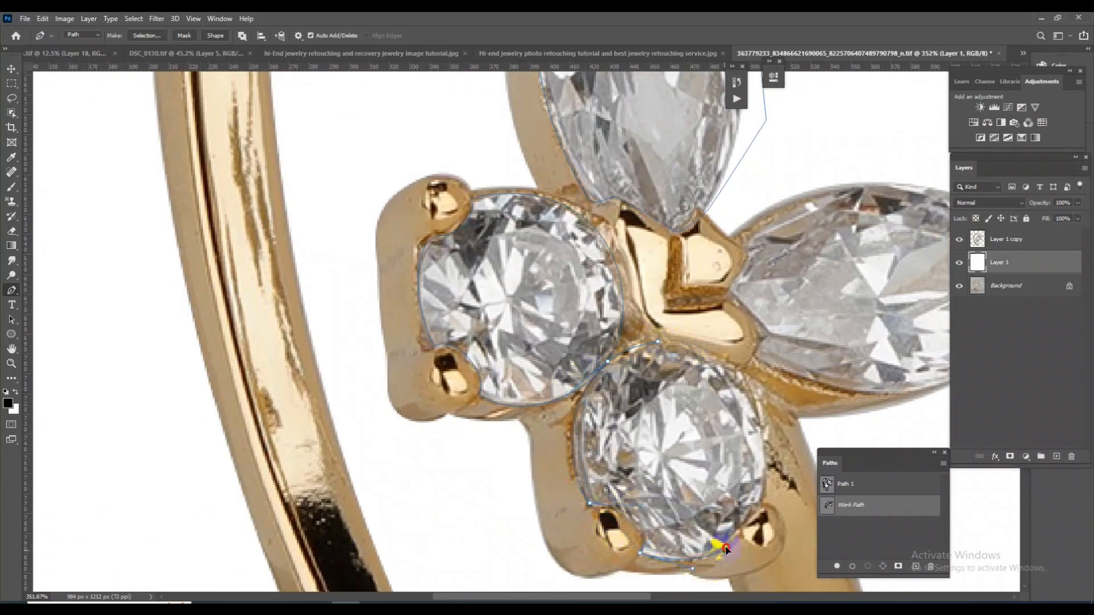
left_click_drag(766, 503, 784, 411)
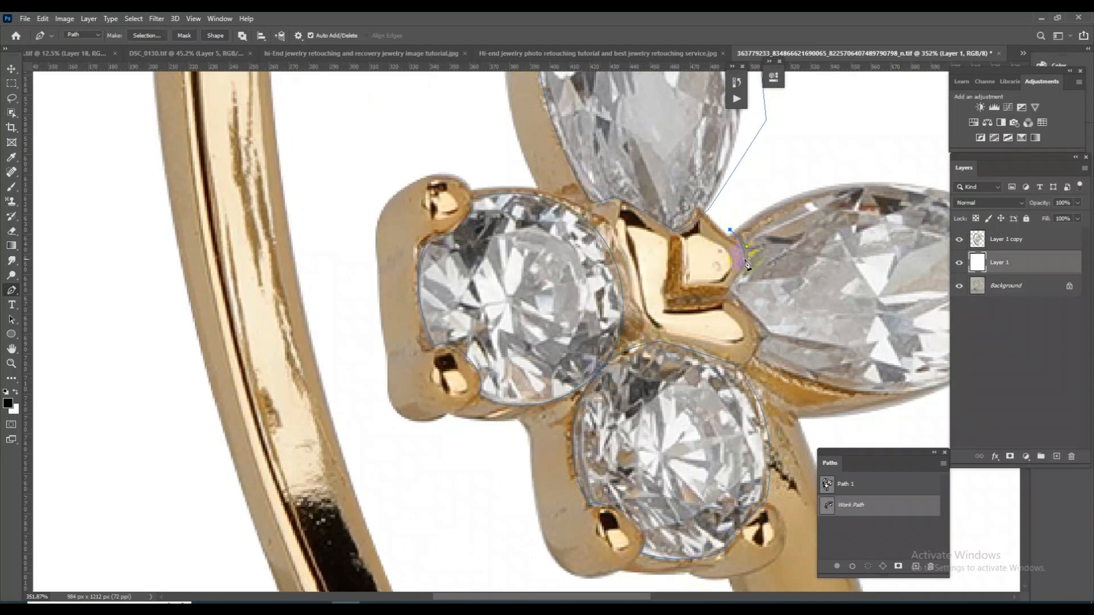
Step: Outline the horizontal marquise stone of the lower flower with a closed pen path from the central gold setting around its prong tip
left_click_drag(730, 291, 768, 326)
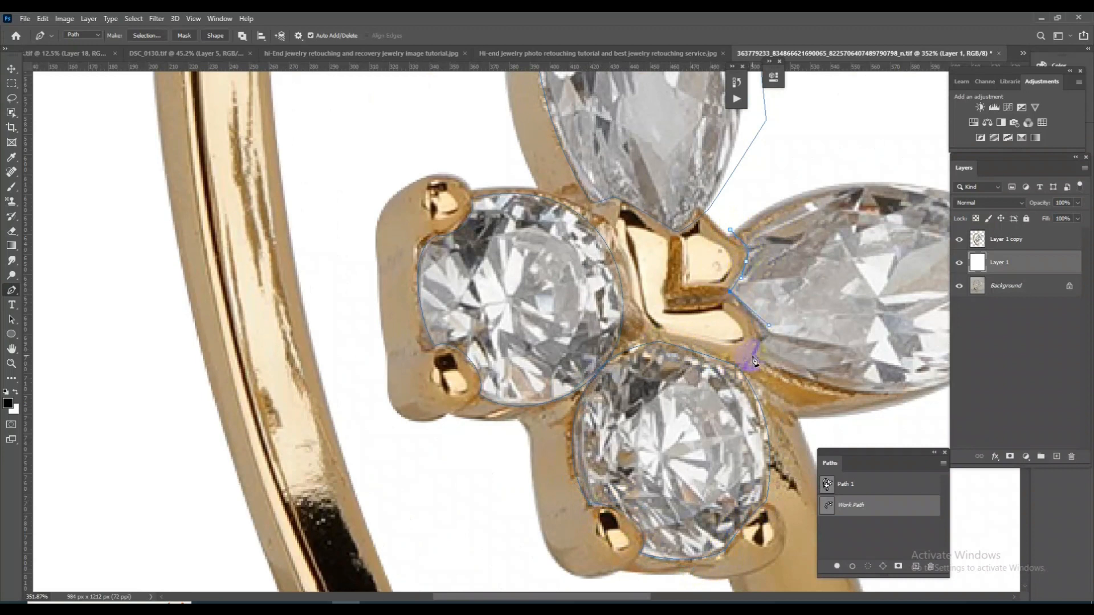
left_click_drag(735, 375, 538, 412)
left_click_drag(750, 342, 776, 312)
left_click(796, 284)
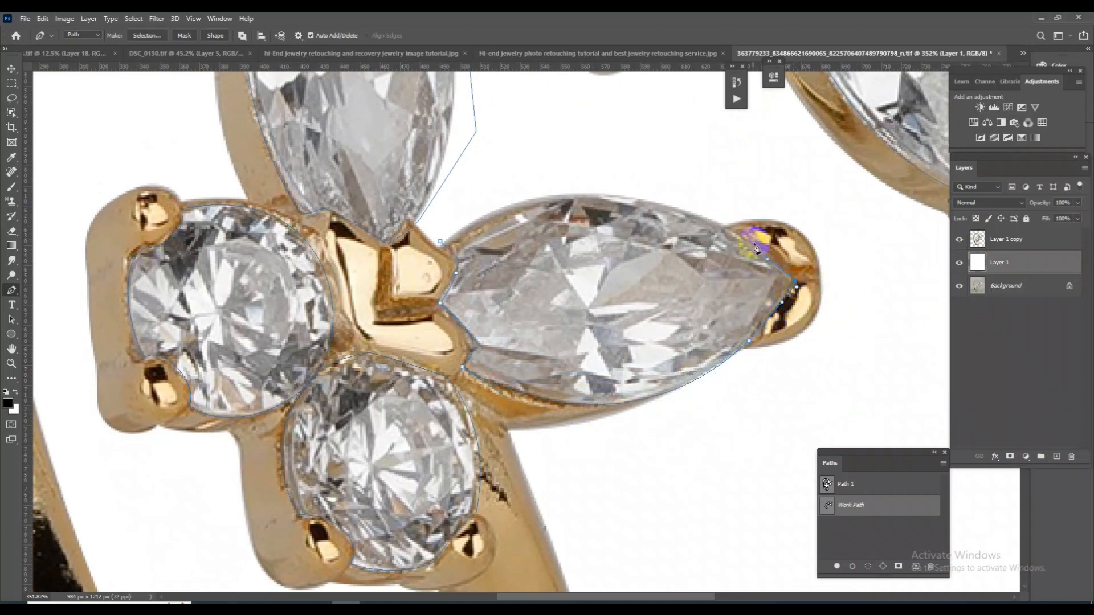
left_click_drag(713, 214, 663, 181)
left_click(488, 162)
key("ctrl+z")
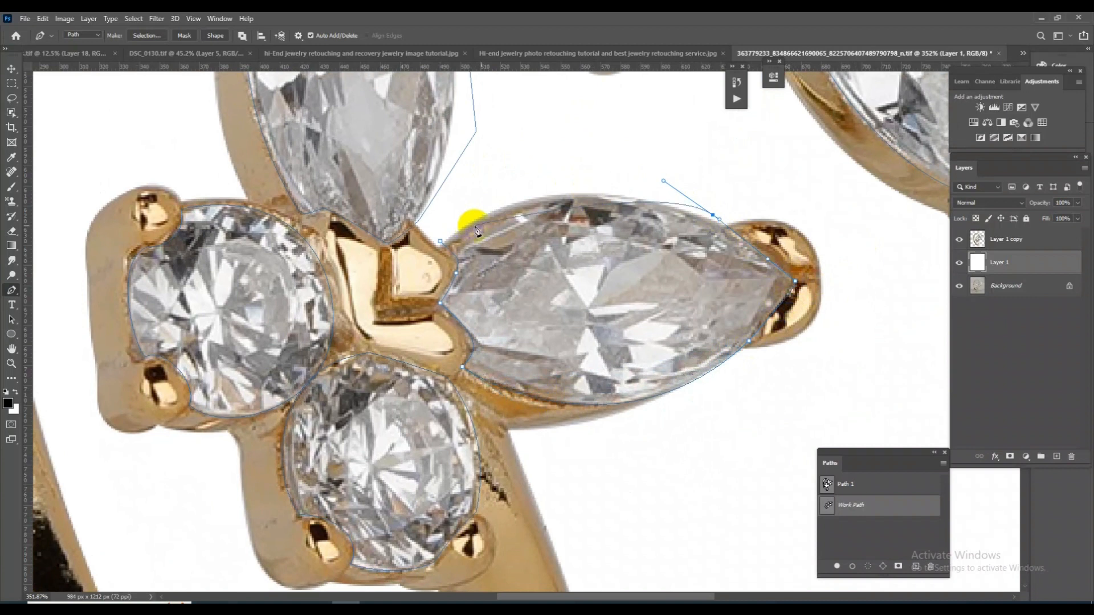
left_click(449, 253)
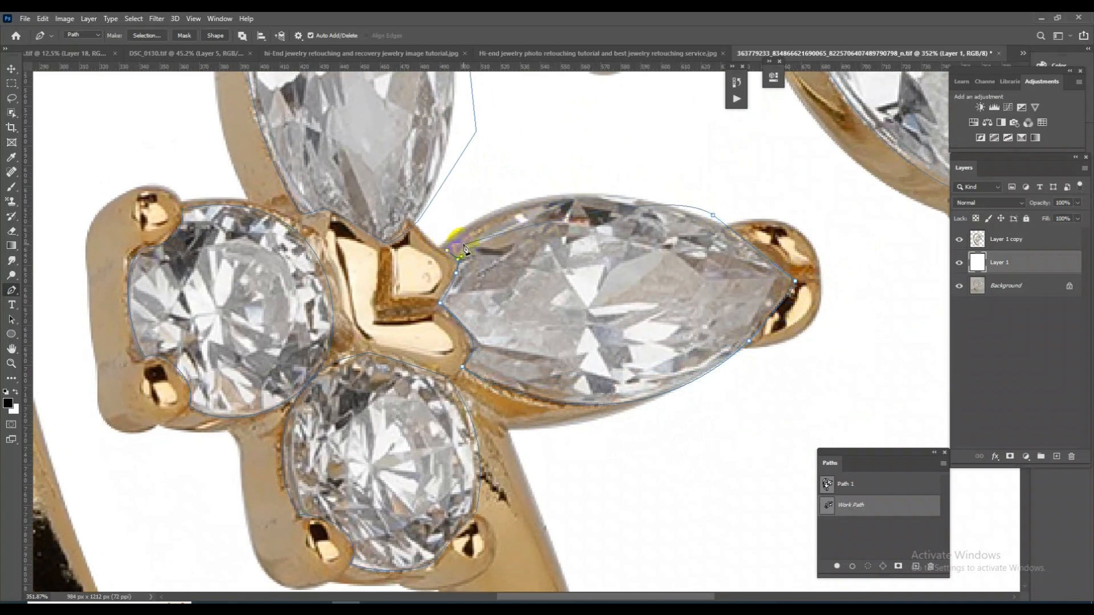
left_click_drag(449, 255, 355, 317)
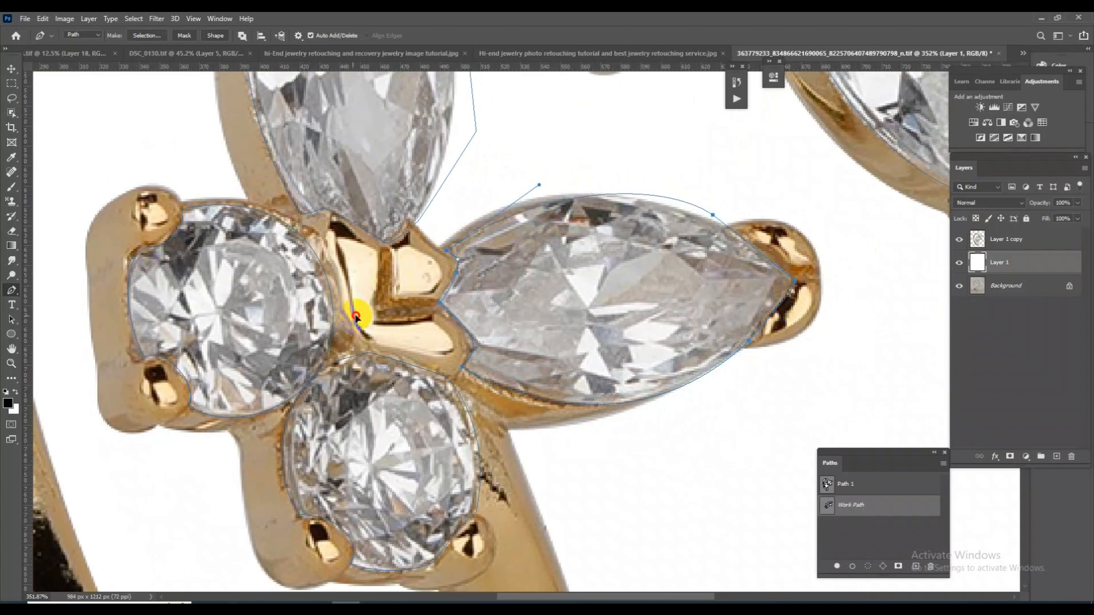
Step: Load the stone paths as a selection and feather it by 0.1 pixels
left_click_drag(685, 337, 671, 307)
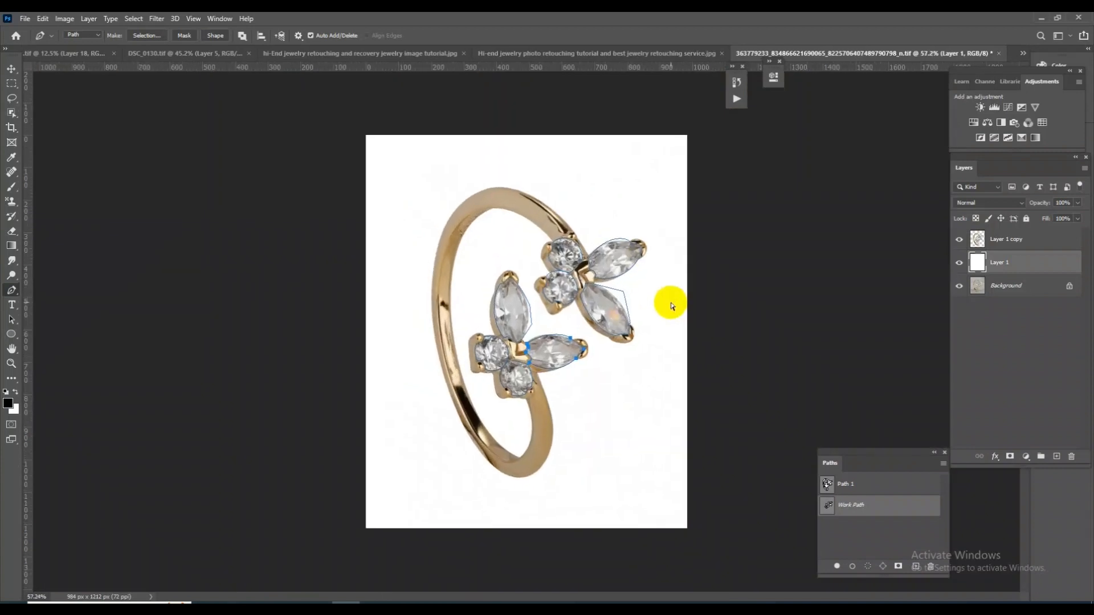
key("ctrl+Return")
key("shift+F6")
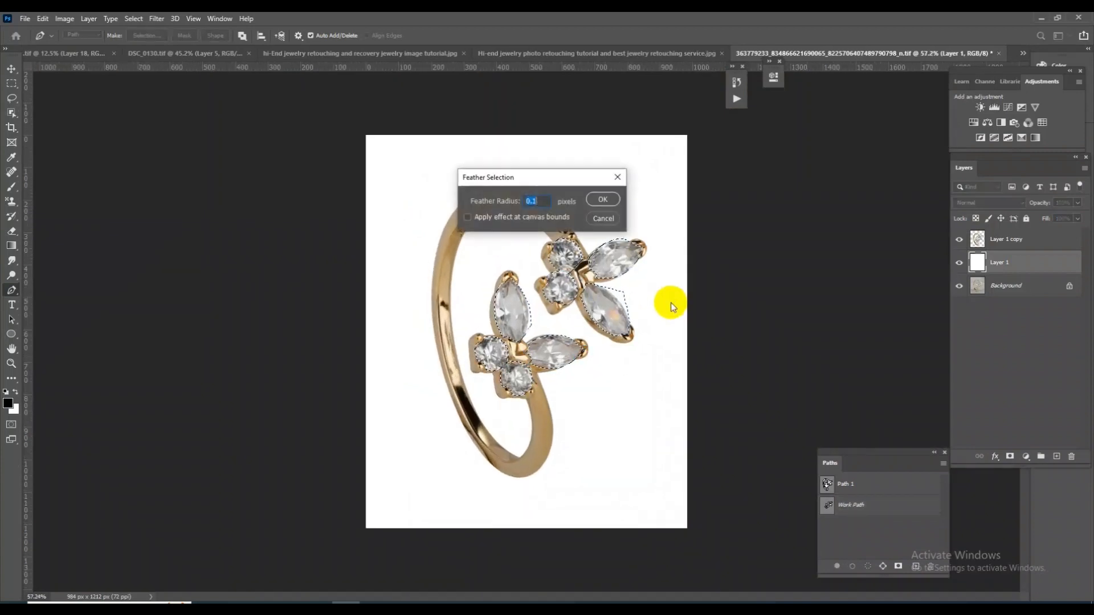
key("Return")
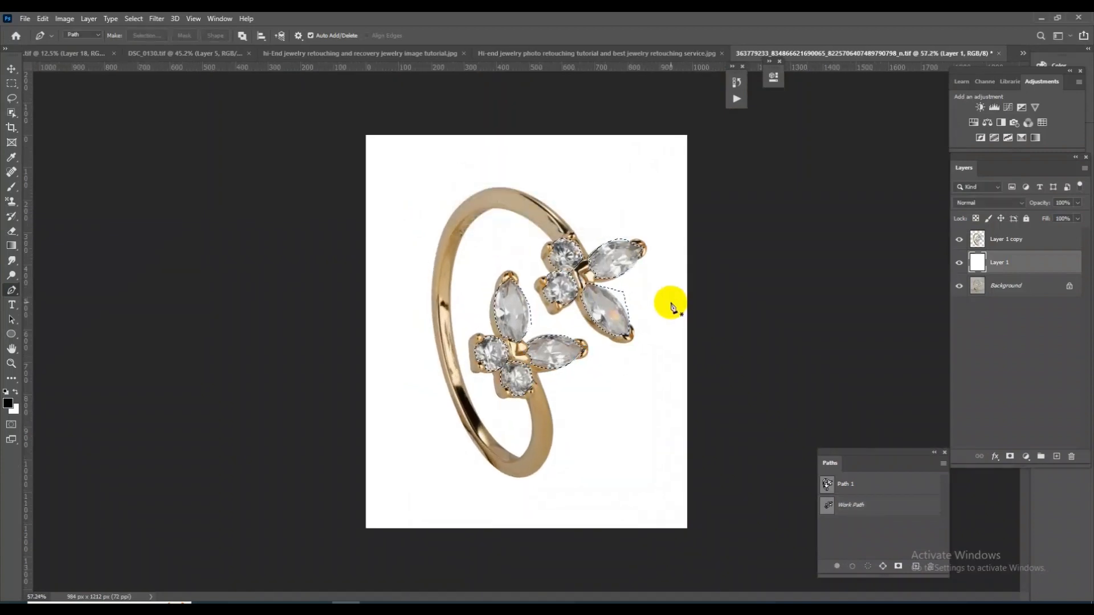
Step: Copy the selected stones from Layer 1 copy onto a new layer and load that layer's outline as a selection
left_click(1037, 240)
key("ctrl+j")
left_click(979, 238, "ctrl")
Step: Add a Vibrance adjustment to the selected stones with Vibrance -75 and Saturation -37, and merge it into Layer 2
left_click_drag(581, 242, 653, 309)
mouse_move(589, 422)
left_mouse_down()
mouse_move(555, 400)
mouse_move(575, 409)
left_mouse_up()
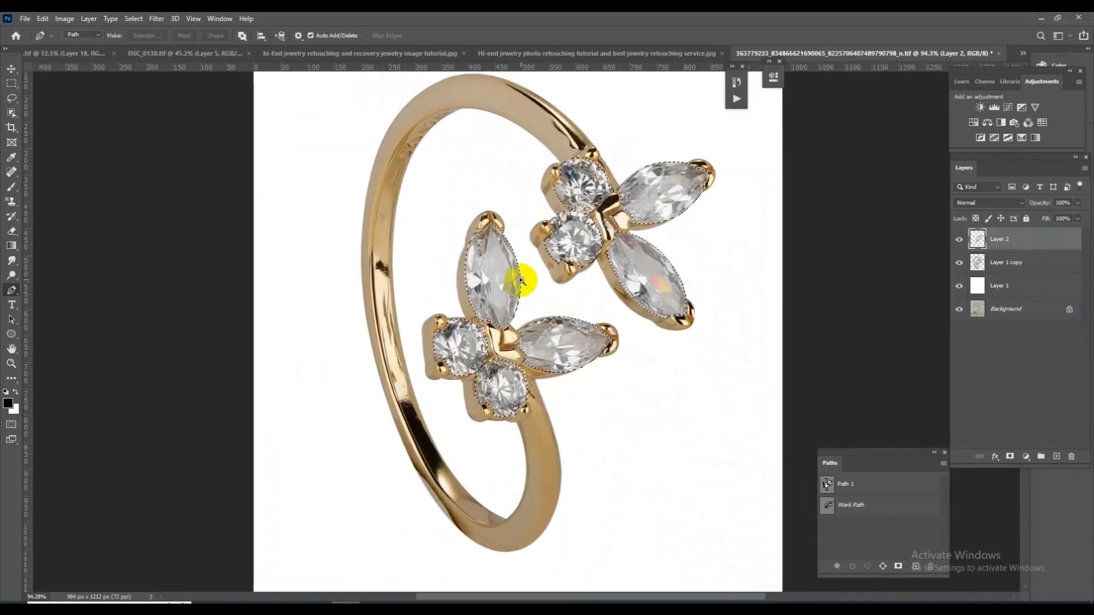
left_click_drag(520, 280, 556, 287)
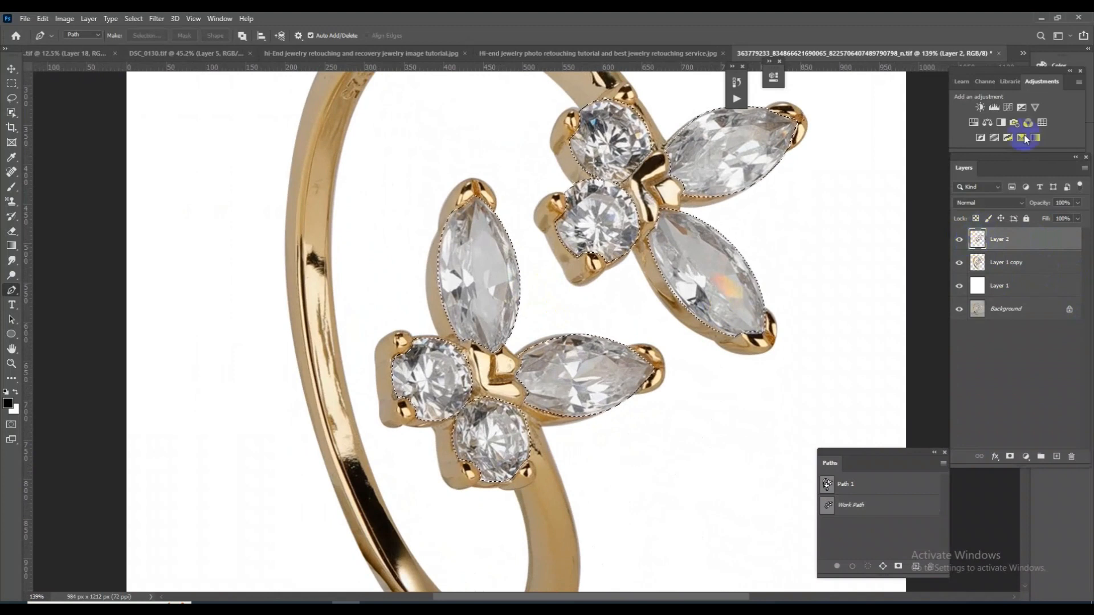
left_click(1034, 107)
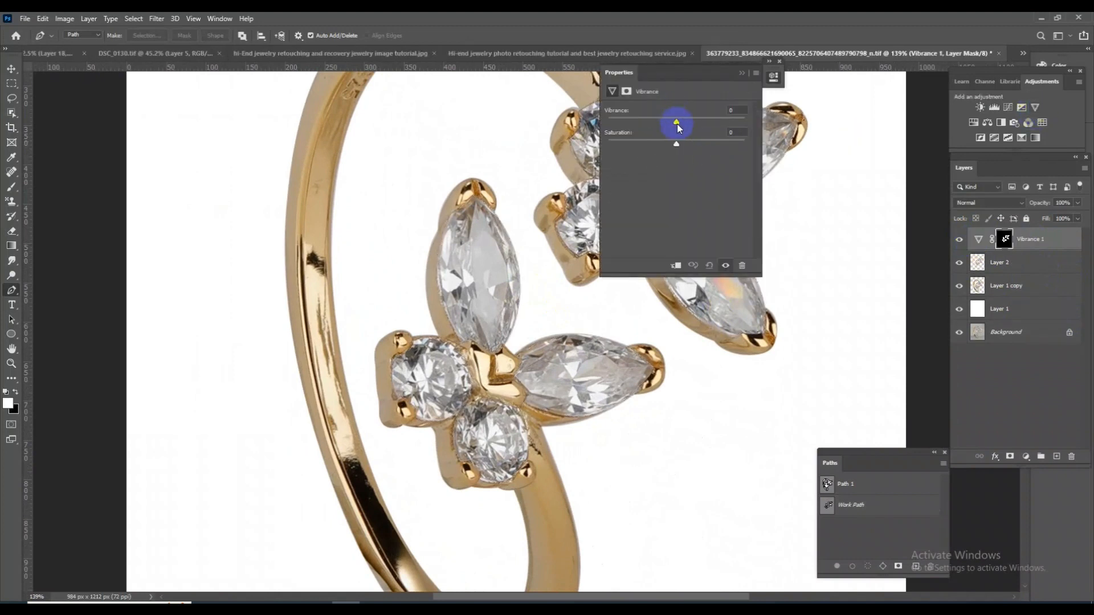
left_click_drag(675, 143, 651, 147)
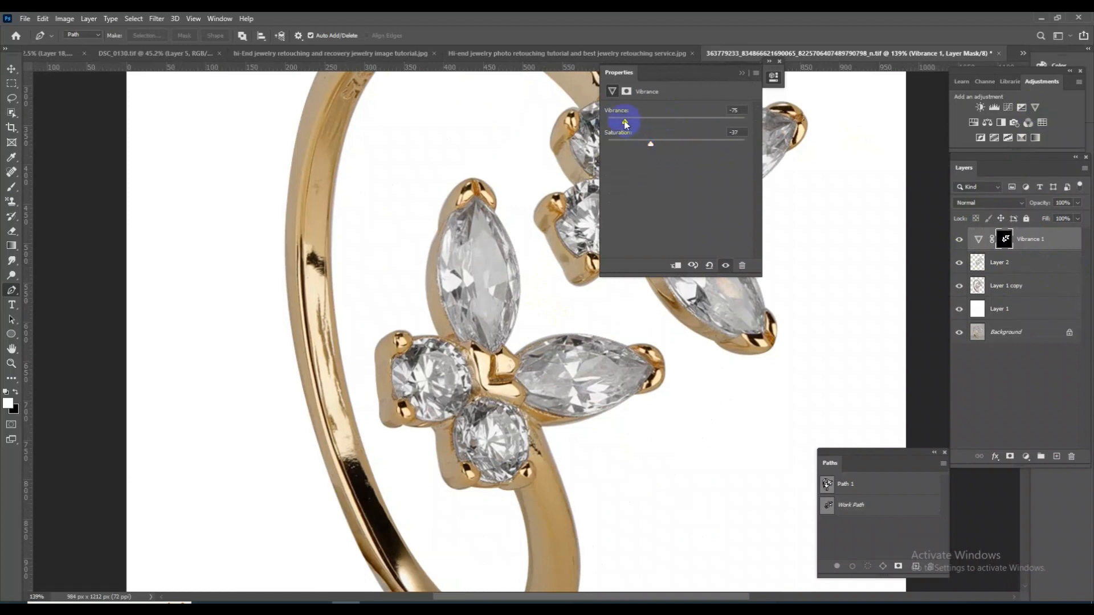
left_click(741, 73)
left_click_drag(731, 331, 614, 347)
key("ctrl+e")
left_click_drag(536, 327, 558, 332)
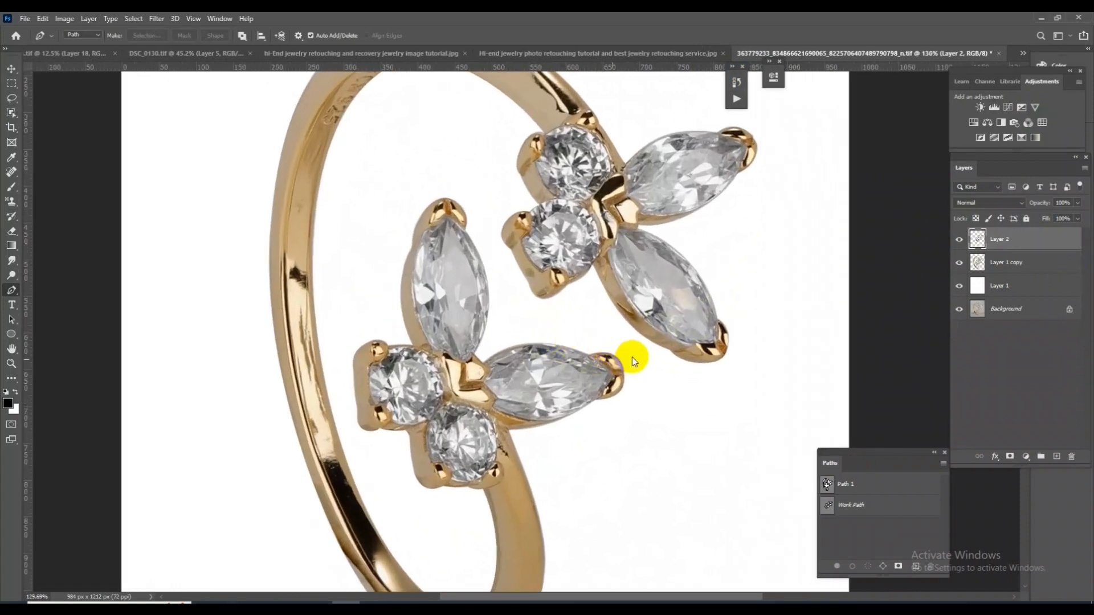
Step: Apply Camera Raw to the stones on Layer 2 with noise reduction, Texture +100, Clarity +11, Blacks +71, Shadows +58 and Contrast +68
key("ctrl+shift+a")
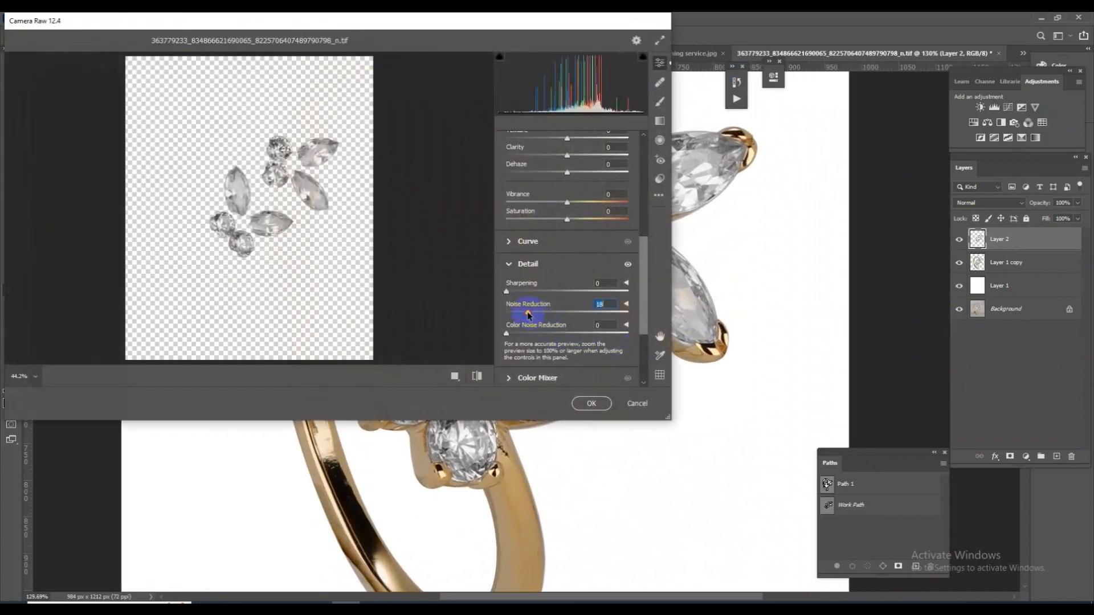
left_click_drag(514, 295, 518, 295)
scroll(538, 229, "up", 4)
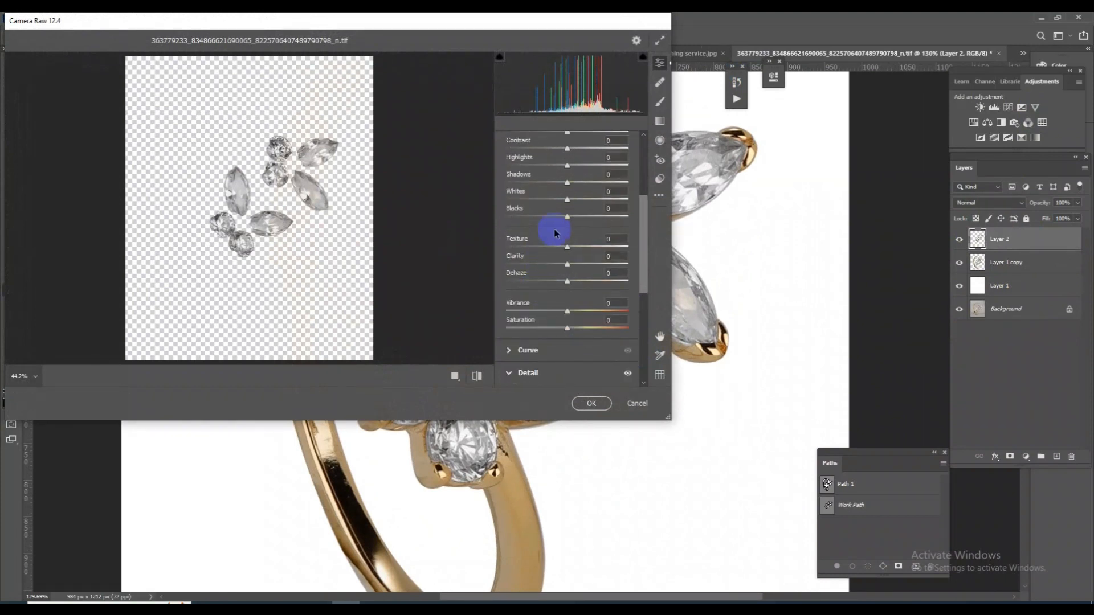
left_click_drag(568, 245, 654, 242)
left_click_drag(566, 268, 573, 269)
left_click_drag(570, 218, 610, 217)
left_click_drag(566, 183, 606, 209)
scroll(577, 211, "up", 1)
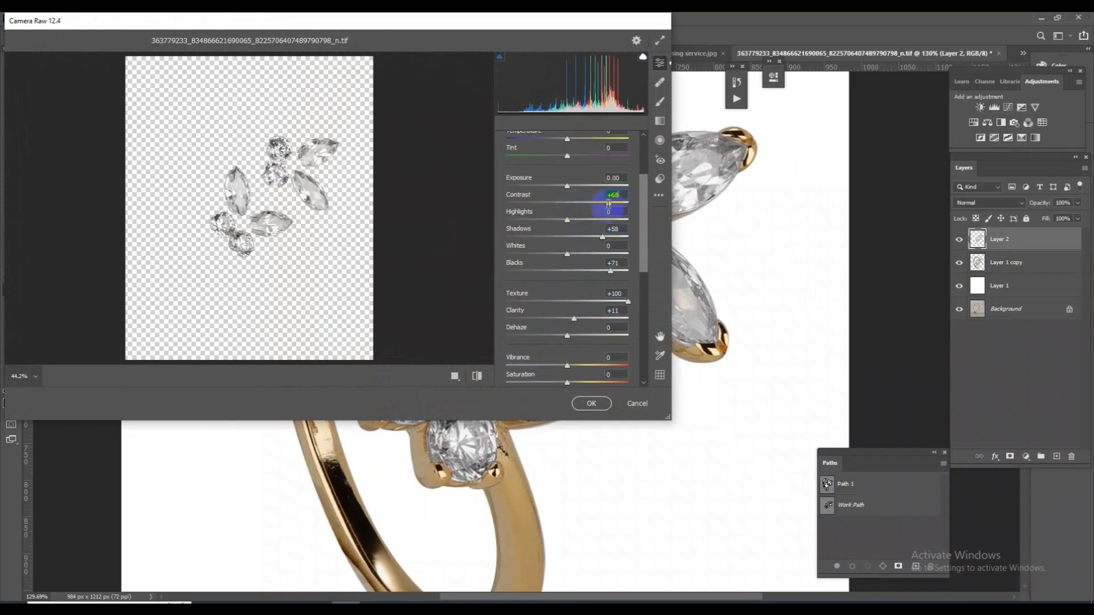
left_click(592, 404)
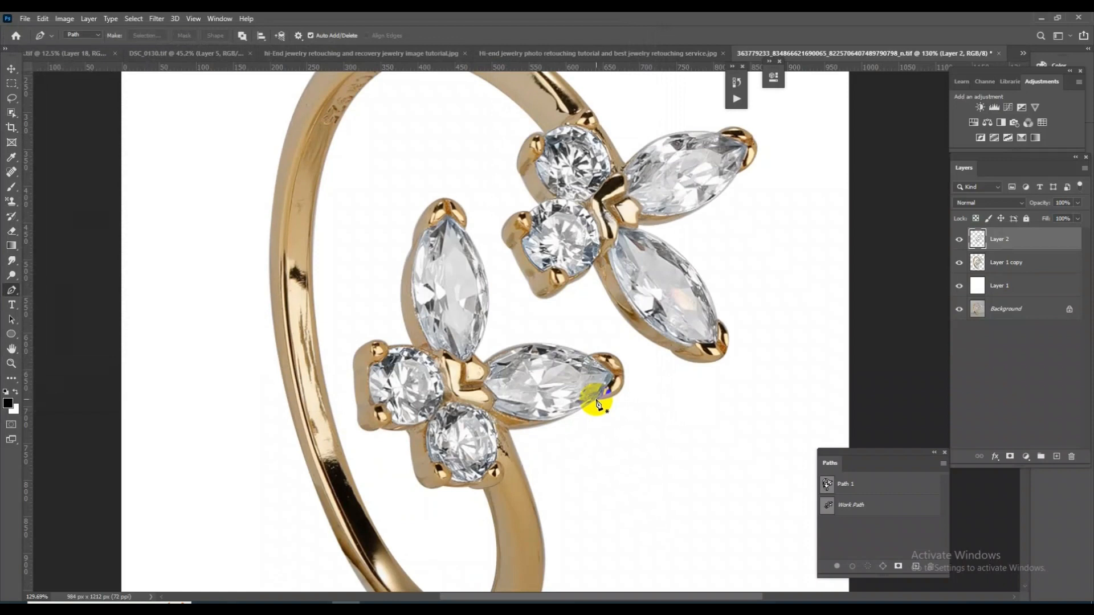
Step: Apply a second, lighter Camera Raw adjustment pass to the stones on Layer 2
left_click_drag(625, 330, 610, 453)
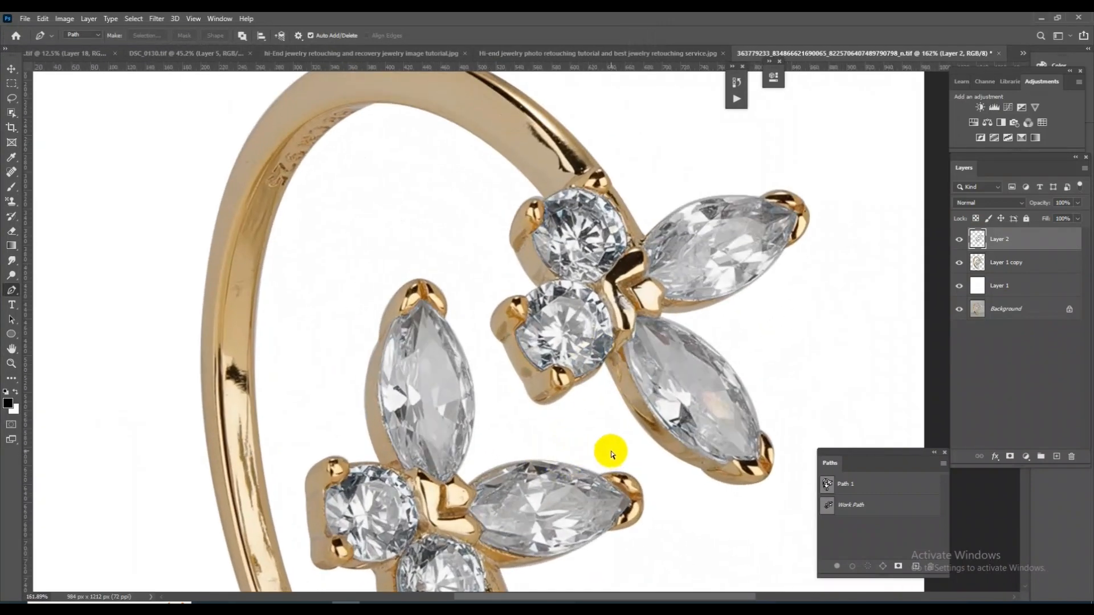
left_click_drag(698, 316, 627, 407)
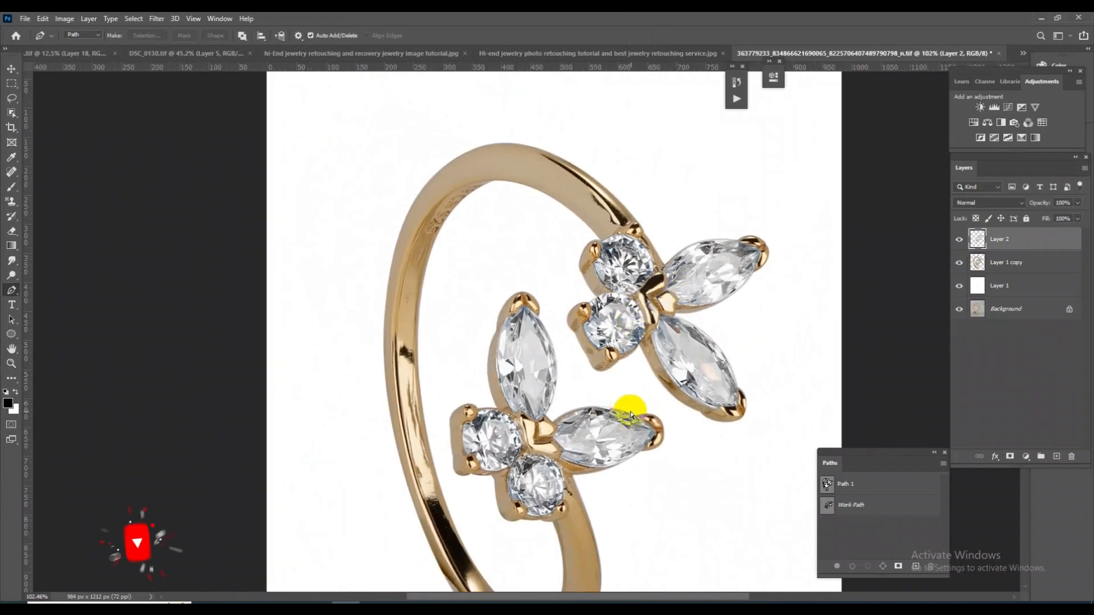
key("ctrl+shift+a")
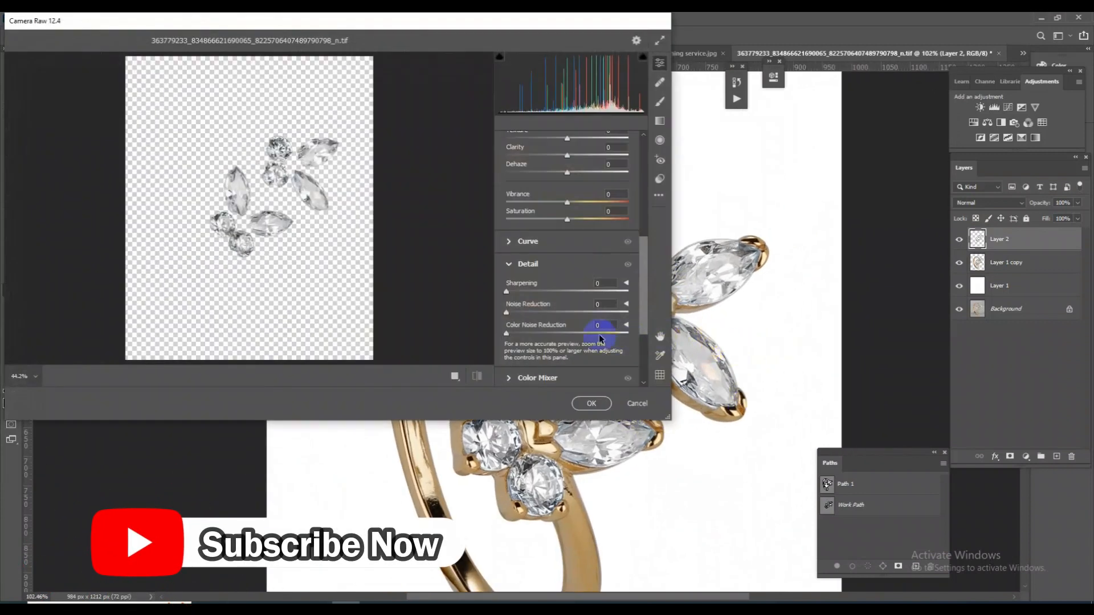
scroll(547, 274, "up", 2)
scroll(553, 265, "up", 1)
left_click_drag(568, 189, 589, 196)
scroll(586, 199, "up", 1)
scroll(572, 184, "up", 1)
left_click(591, 403)
scroll(495, 349, "down", 3)
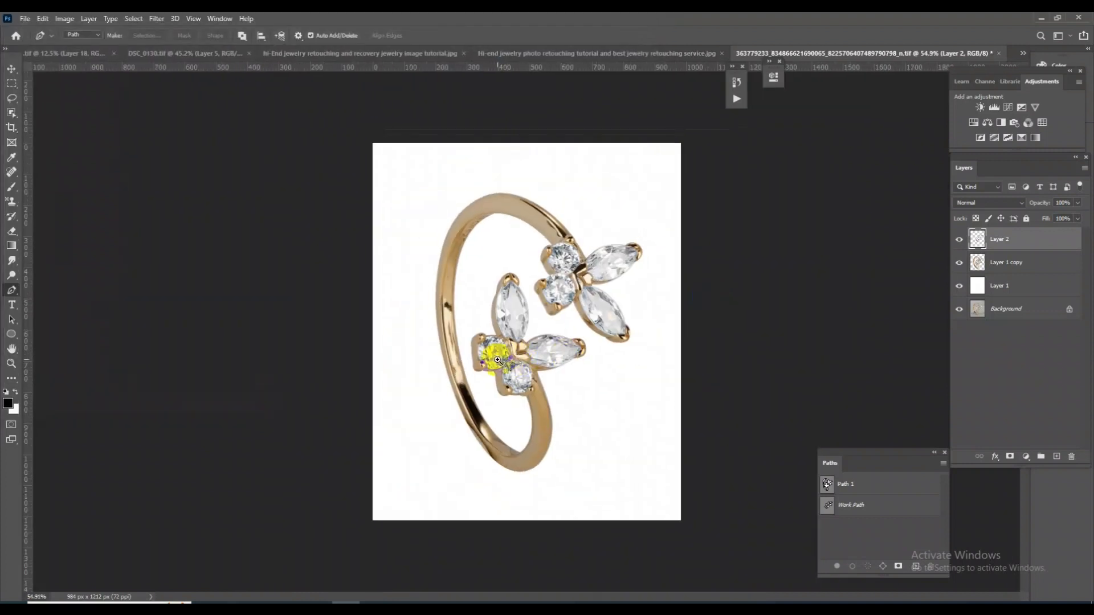
Step: Load the stones as a selection and add a Levels adjustment with black input 18 and white input 246
scroll(622, 312, "up", 8)
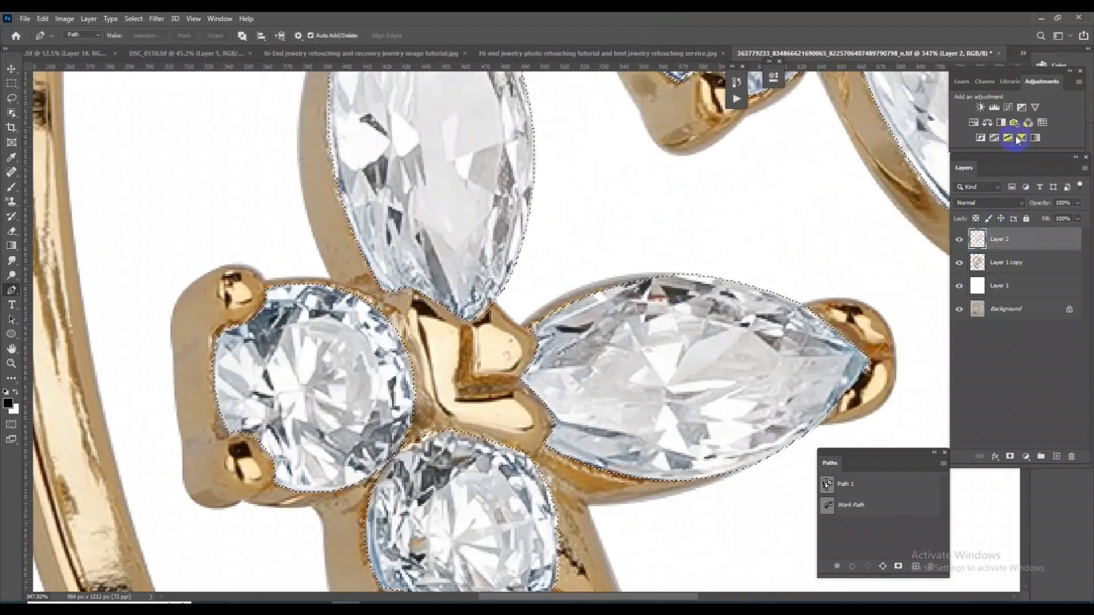
left_click(994, 107)
left_click_drag(625, 193, 632, 192)
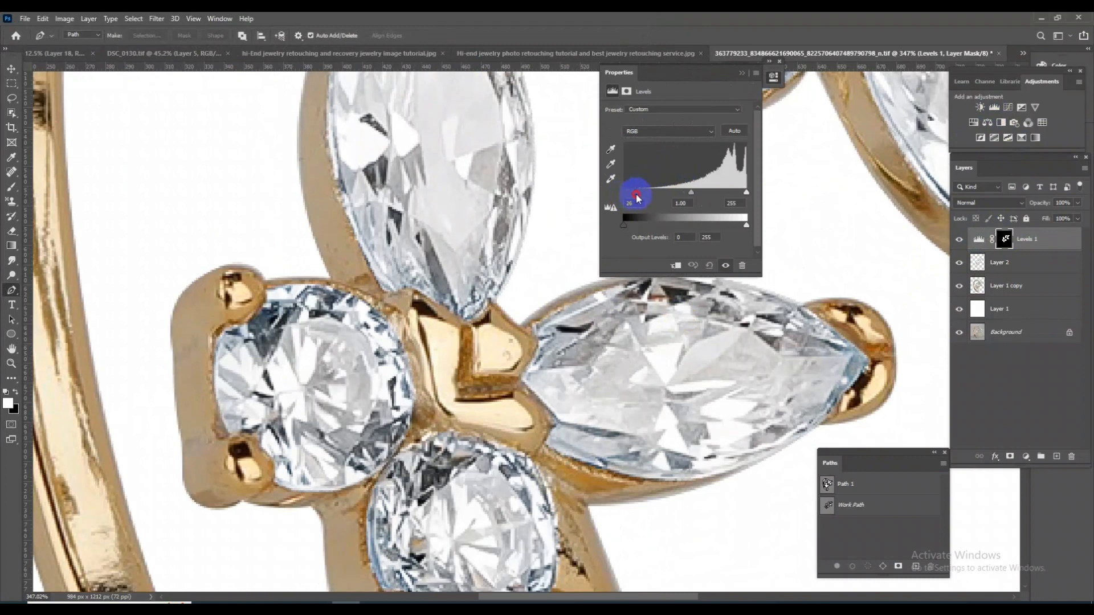
left_click_drag(746, 193, 743, 194)
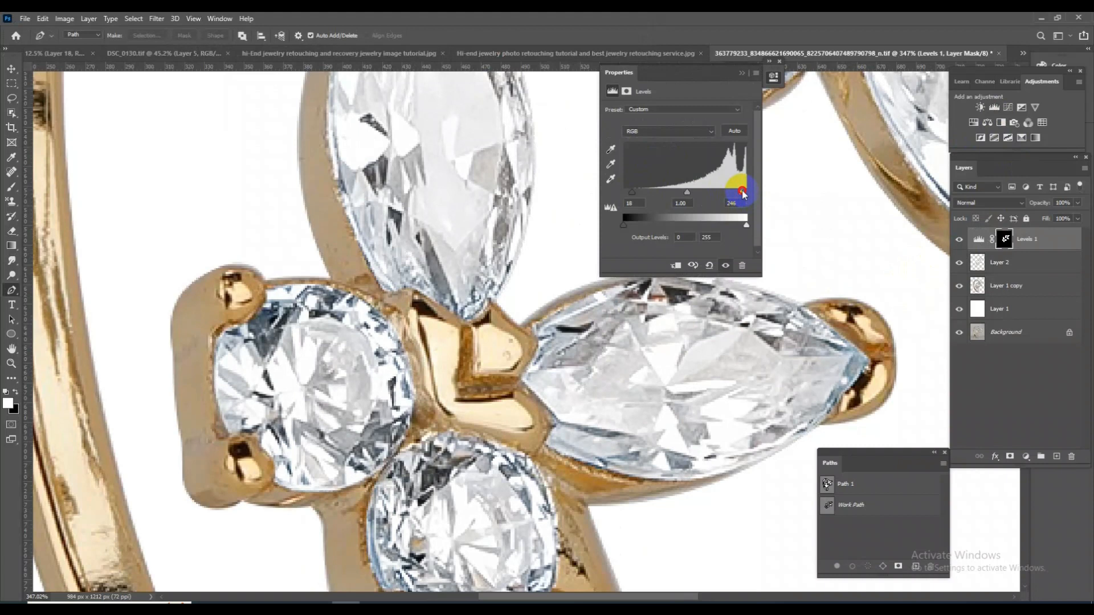
left_click(742, 73)
left_click_drag(717, 342, 664, 276)
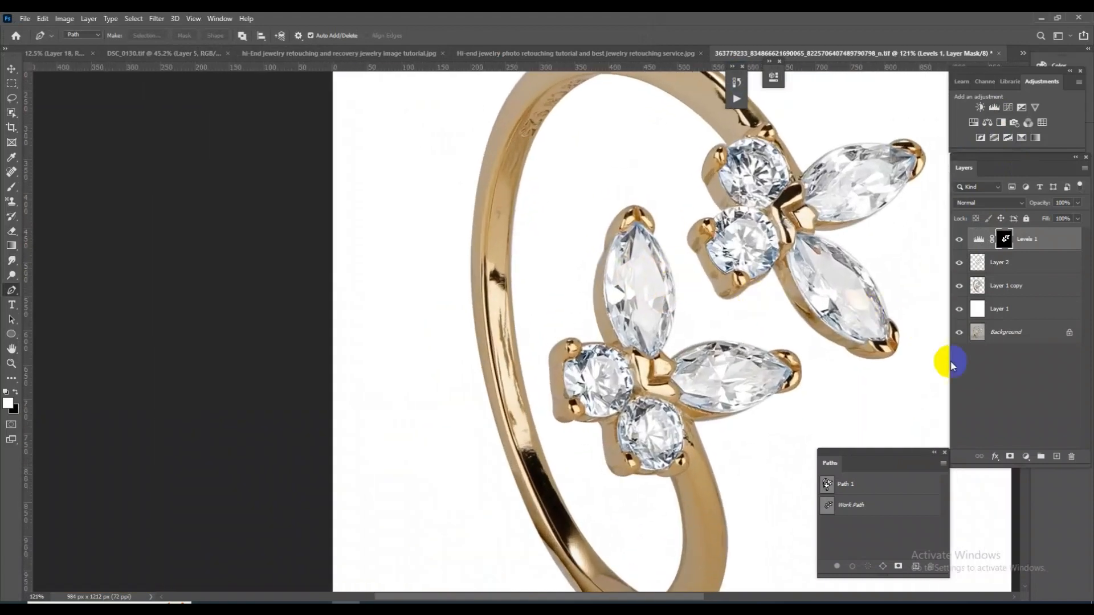
Step: Add a second mask to the Levels adjustment, dab black with a soft brush over the stone centres, and merge it into Layer 2
left_click(1008, 457)
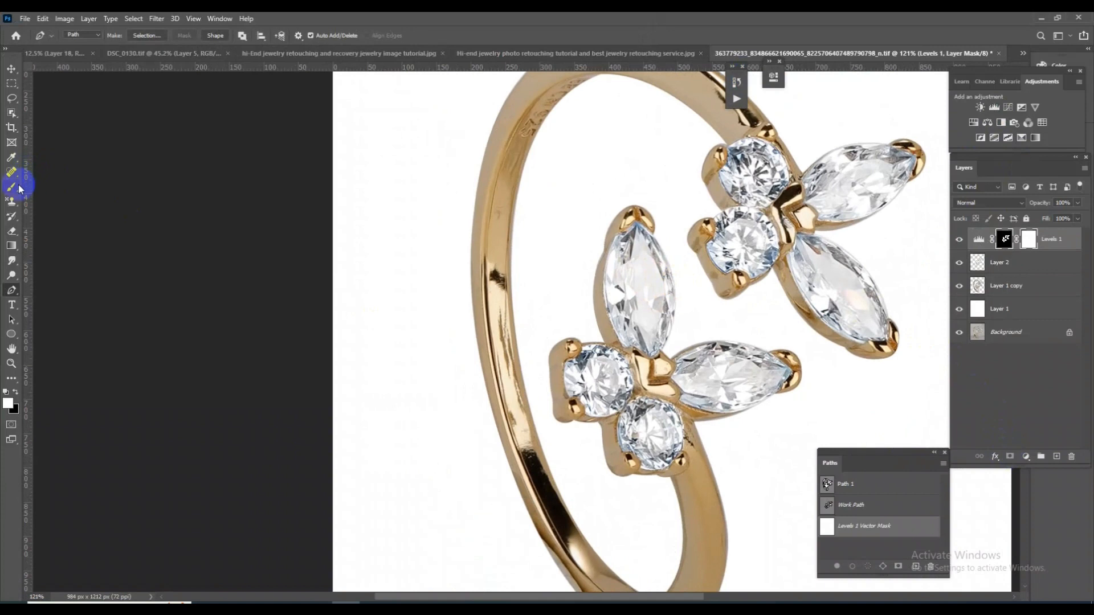
right_click(19, 185)
left_click(61, 184)
left_click_drag(617, 286, 600, 280)
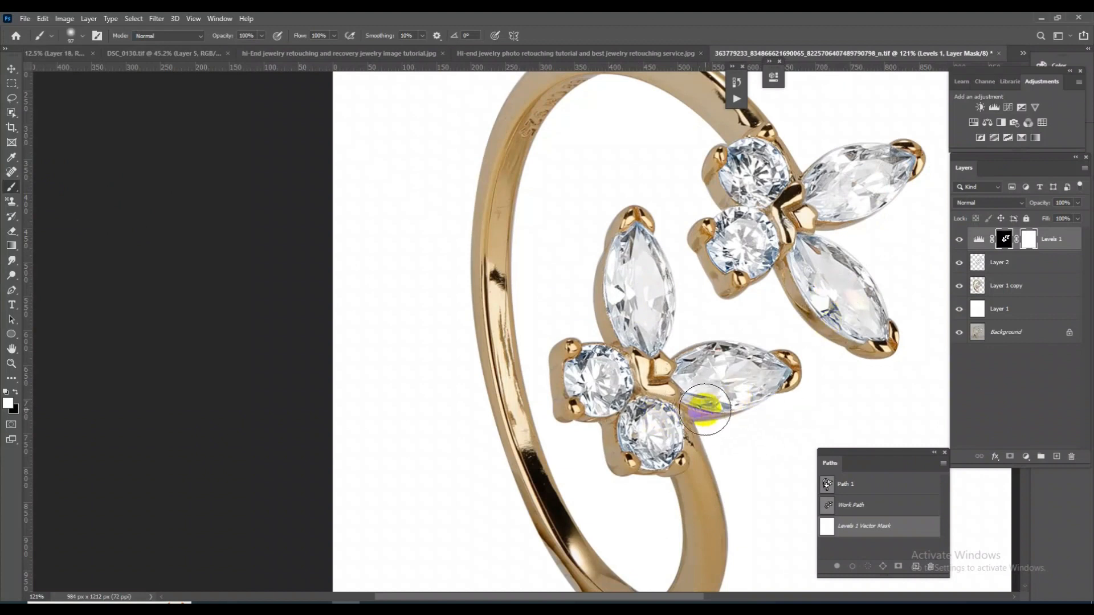
key("x")
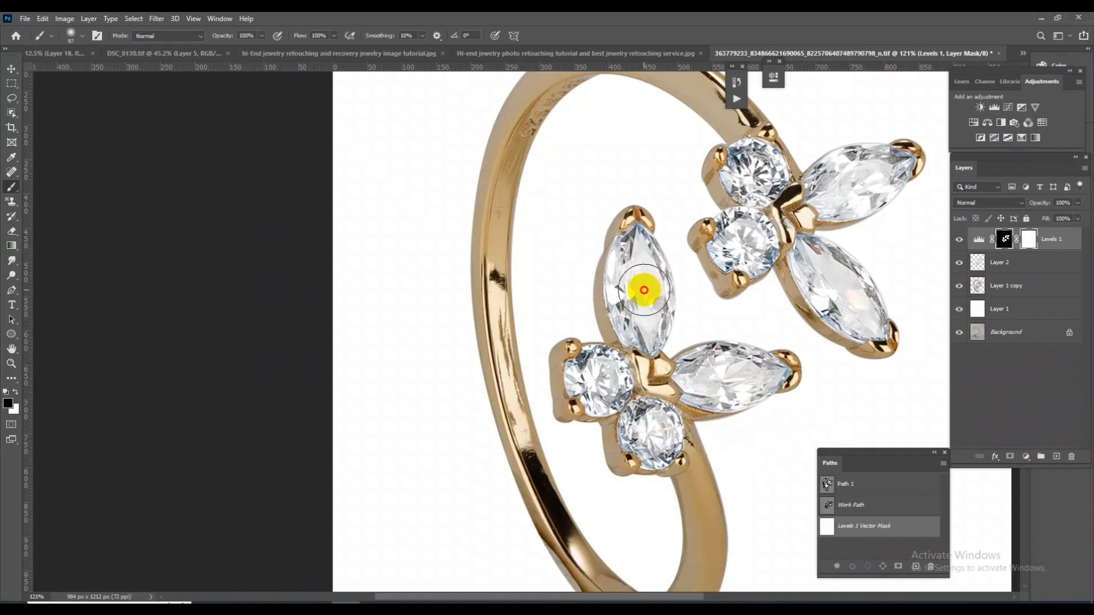
left_click(872, 186)
left_click(826, 297)
left_click(654, 431)
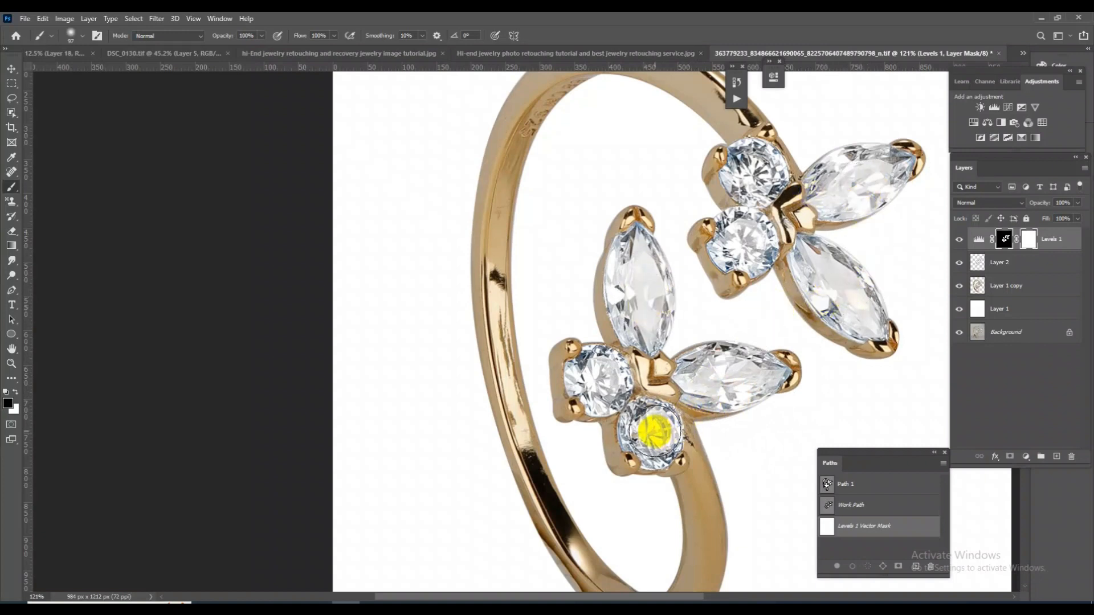
left_click_drag(696, 310, 646, 259)
left_click_drag(545, 287, 621, 276)
left_click_drag(635, 340, 661, 337)
key("ctrl+e")
Step: Compare the stones before and after the retouch by toggling the visibility of Layer 2
left_click(959, 241)
left_click(960, 240)
left_click(959, 241)
left_click(960, 241)
left_click_drag(494, 311, 530, 310)
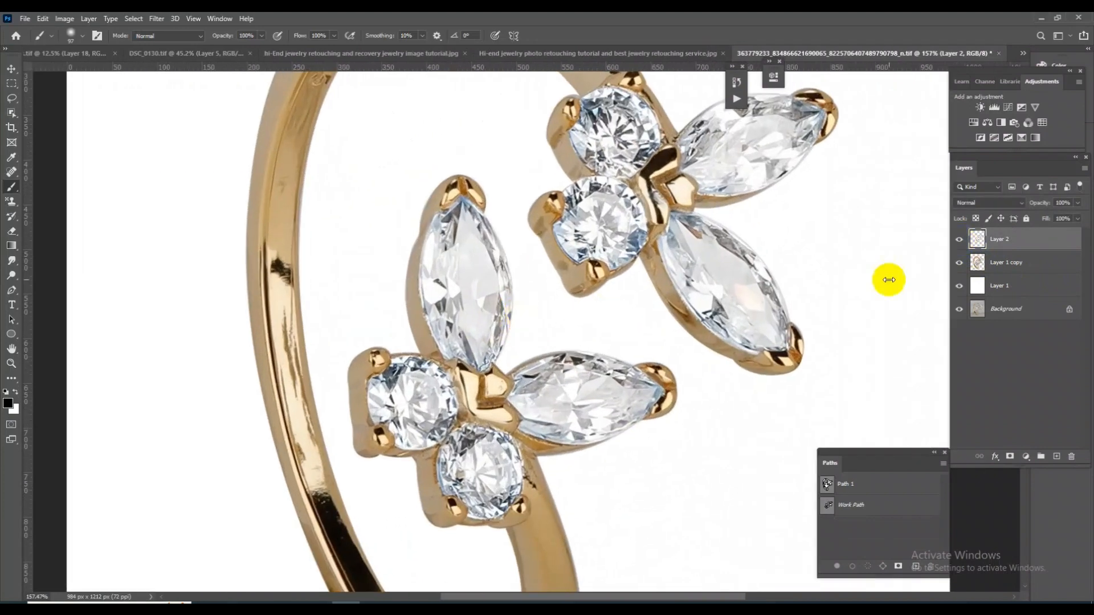
left_click(961, 242)
left_click(961, 242)
left_click(960, 241)
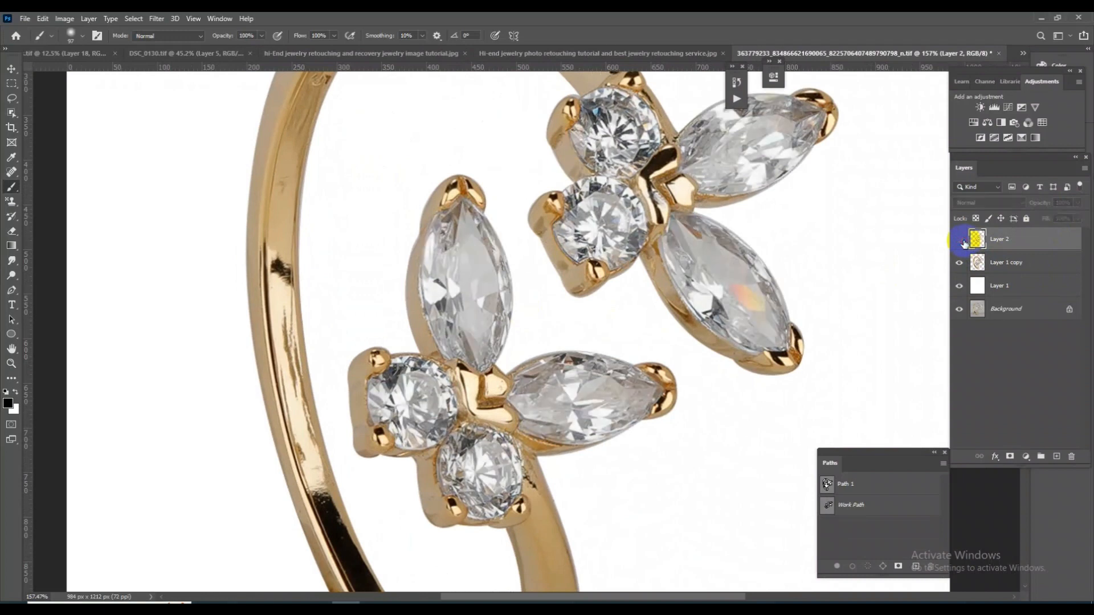
left_click(961, 242)
left_click(962, 242)
left_click(962, 242)
left_click(962, 242)
left_click(962, 241)
left_click(962, 242)
left_click(963, 241)
left_click(962, 242)
scroll(634, 322, "down", 5)
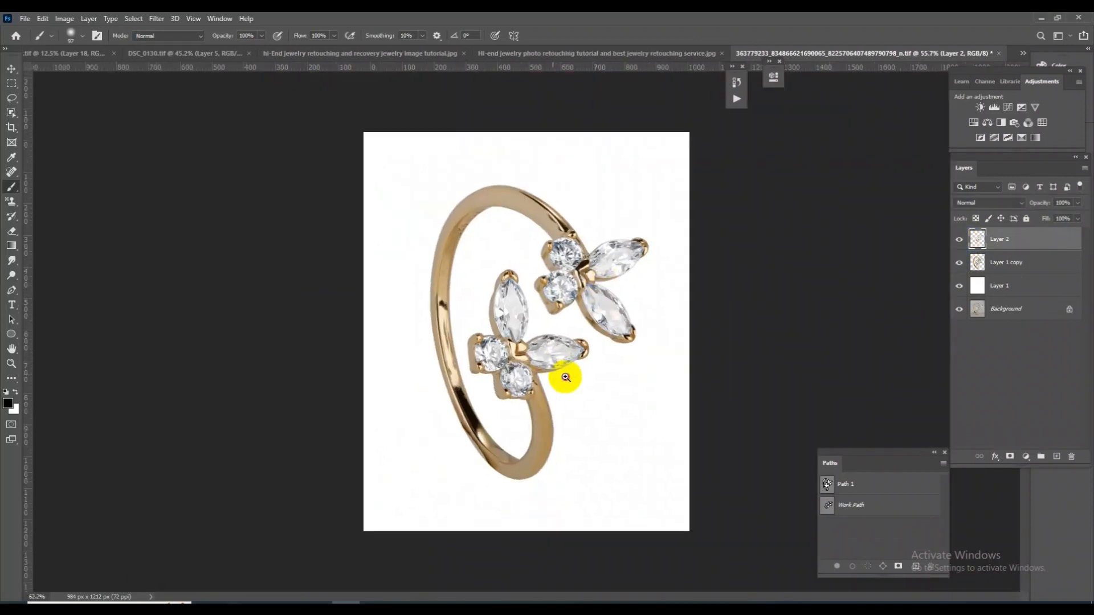
scroll(566, 374, "up", 2)
scroll(501, 384, "up", 1)
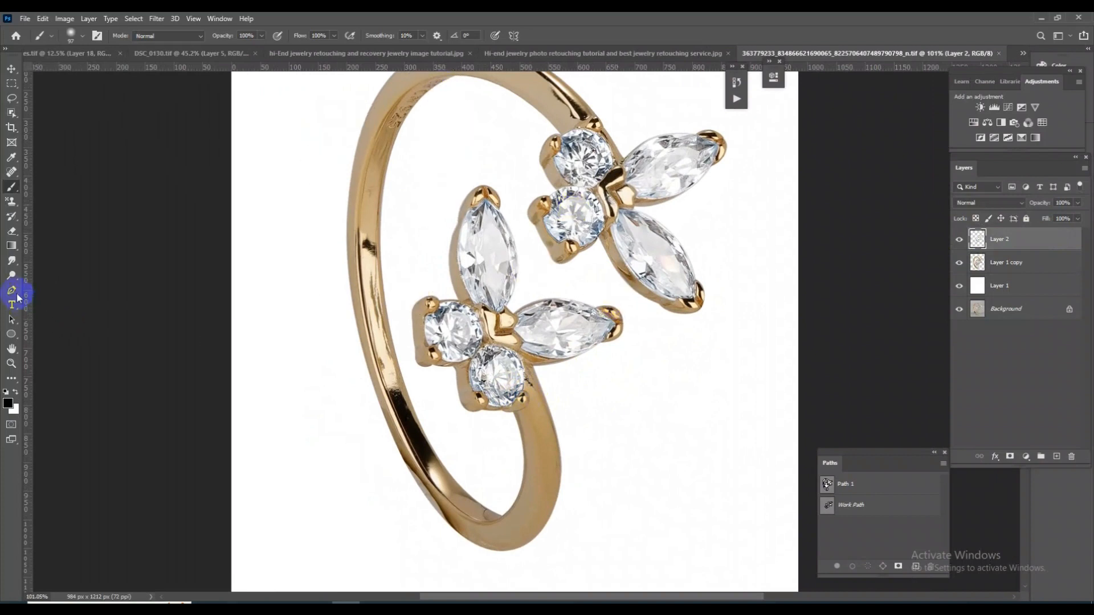
Step: Outline the inner reflective strip on the left side of the ring band with a closed pen path and load it as a selection
left_click(17, 293)
scroll(364, 242, "up", 2)
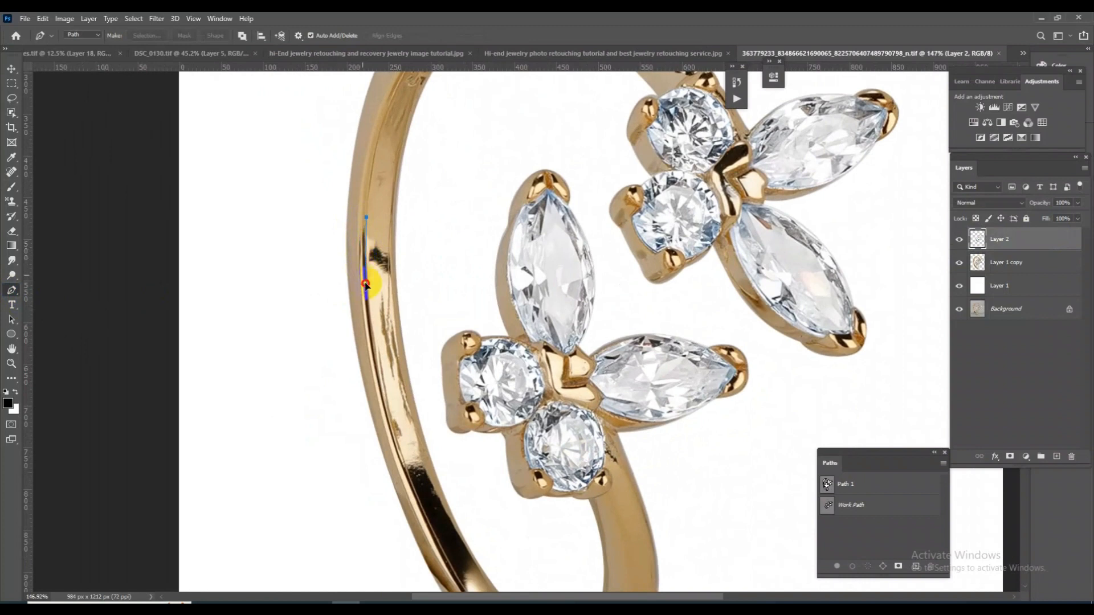
left_click_drag(407, 472, 448, 473)
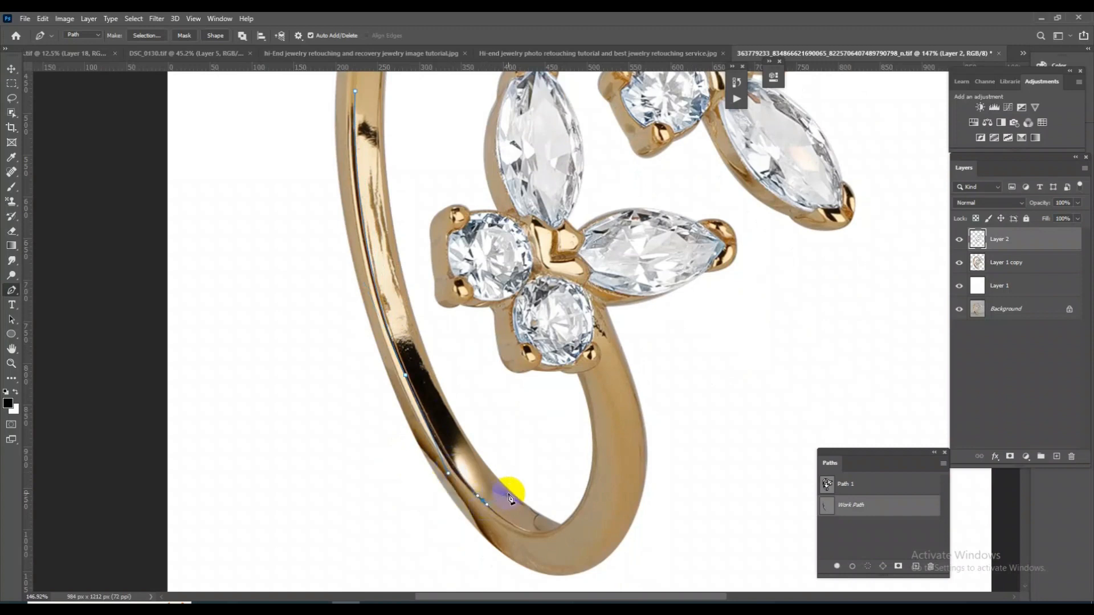
left_click_drag(522, 505, 468, 456)
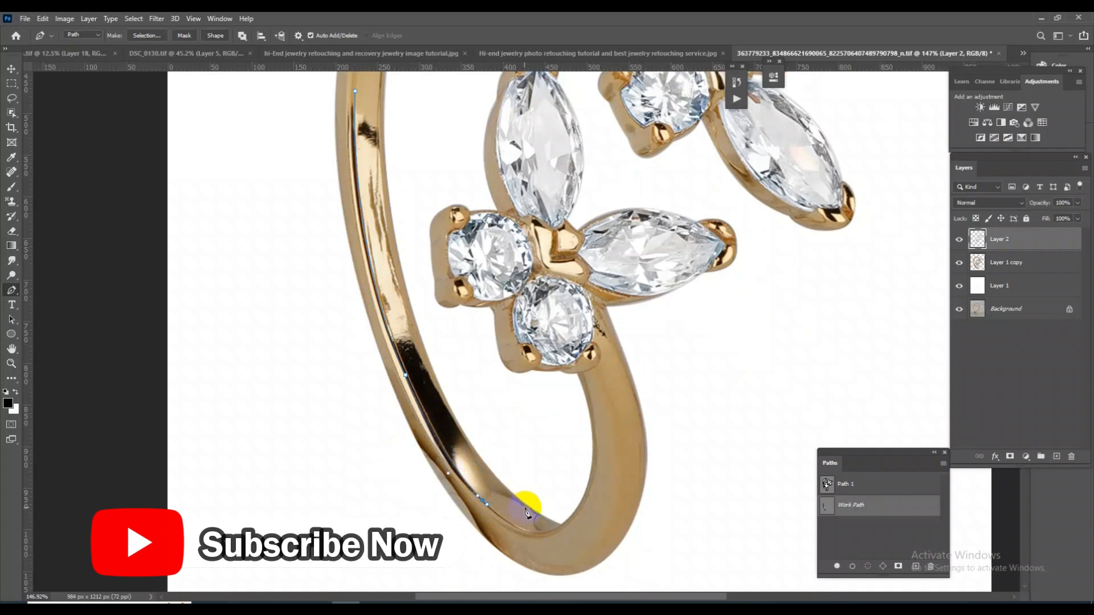
left_click(542, 514)
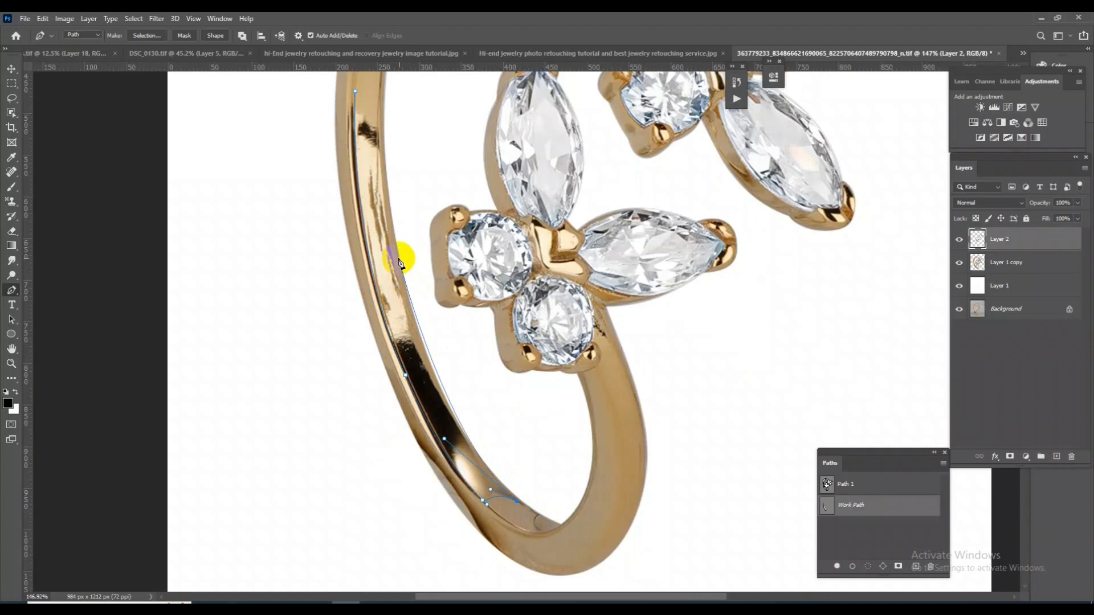
left_click_drag(397, 134, 422, 374)
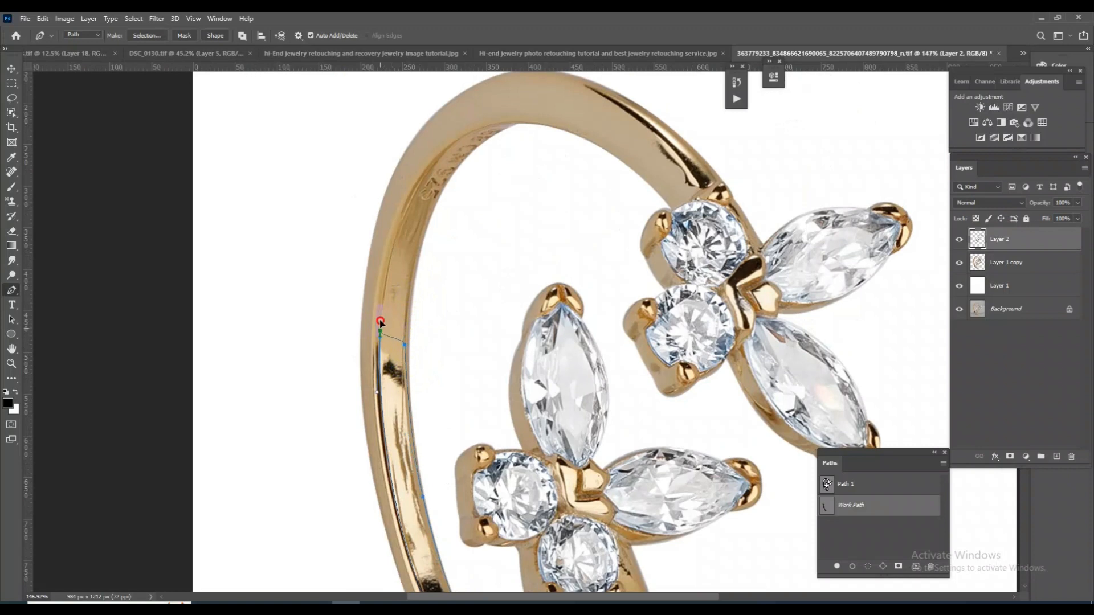
scroll(447, 325, "down", 3)
key("ctrl+Return")
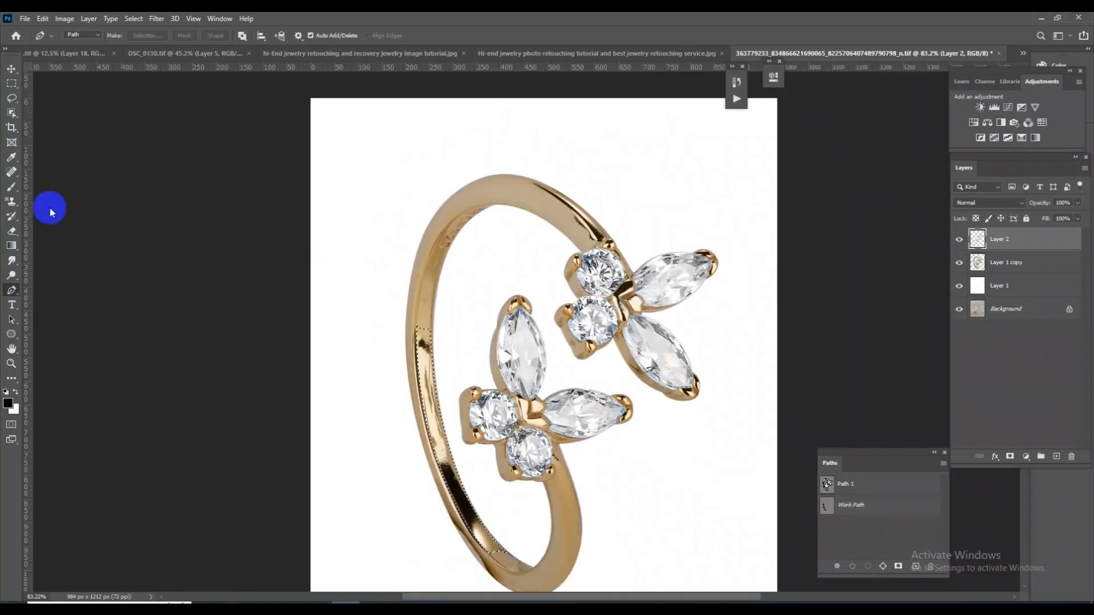
Step: Brush sampled gold and cream tones along the upper part of the selected inner strip to smooth its streaky reflections
right_click(16, 191)
left_click(48, 186)
scroll(450, 382, "up", 5)
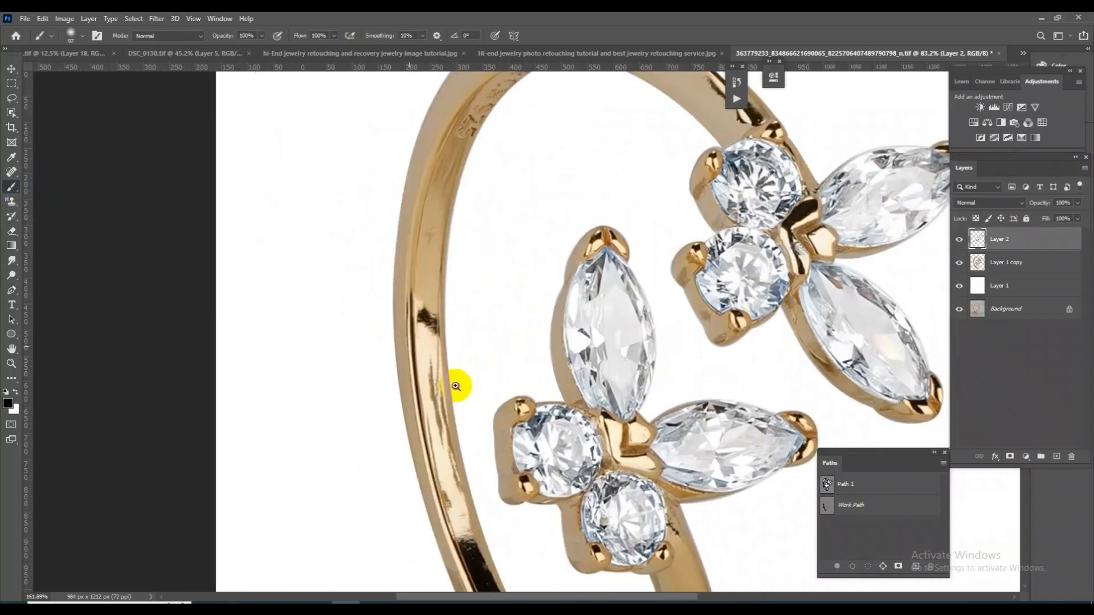
left_click(438, 286, "alt")
left_click_drag(436, 285, 425, 337)
mouse_move(476, 405)
left_mouse_down()
mouse_move(436, 319)
mouse_move(421, 314)
left_mouse_up()
left_click_drag(456, 478, 480, 482)
left_click(466, 413, "alt")
mouse_move(467, 416)
left_mouse_down()
mouse_move(448, 434)
mouse_move(479, 390)
mouse_move(432, 385)
mouse_move(499, 363)
mouse_move(489, 408)
left_mouse_up()
mouse_move(466, 405)
left_mouse_down()
mouse_move(490, 412)
mouse_move(461, 420)
mouse_move(520, 300)
left_mouse_up()
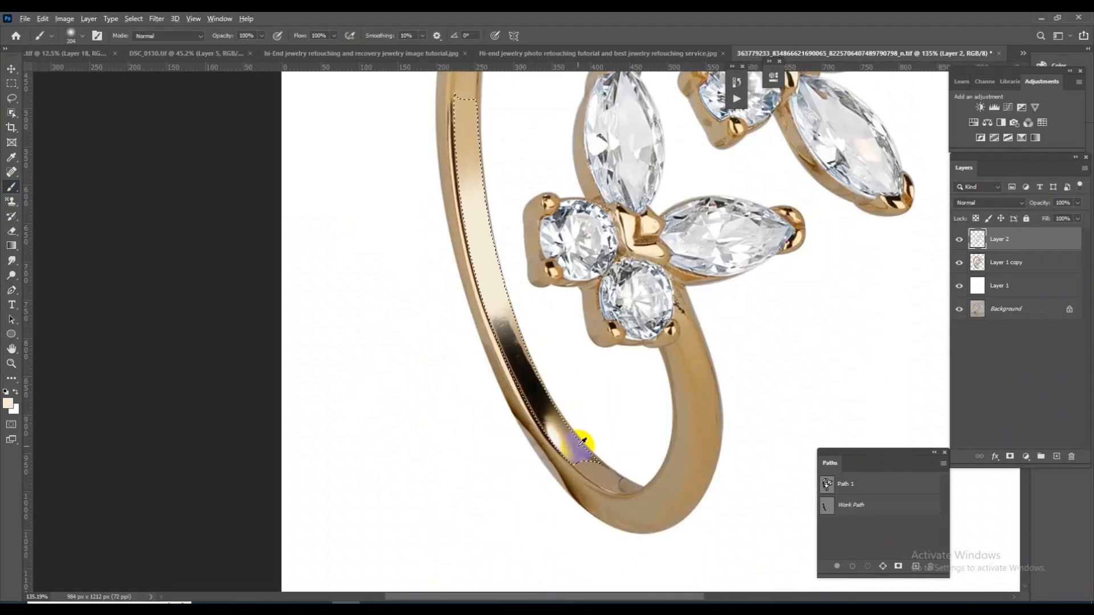
Step: Cover the dark lower stretch of the selected strip with sampled taupe, and repaint a brown top and a cream highlight in its middle
left_click(561, 418, "alt")
mouse_move(558, 415)
left_mouse_down()
mouse_move(515, 418)
mouse_move(498, 398)
mouse_move(515, 362)
mouse_move(550, 343)
mouse_move(551, 415)
mouse_move(505, 413)
mouse_move(571, 364)
left_mouse_up()
left_click(593, 469, "alt")
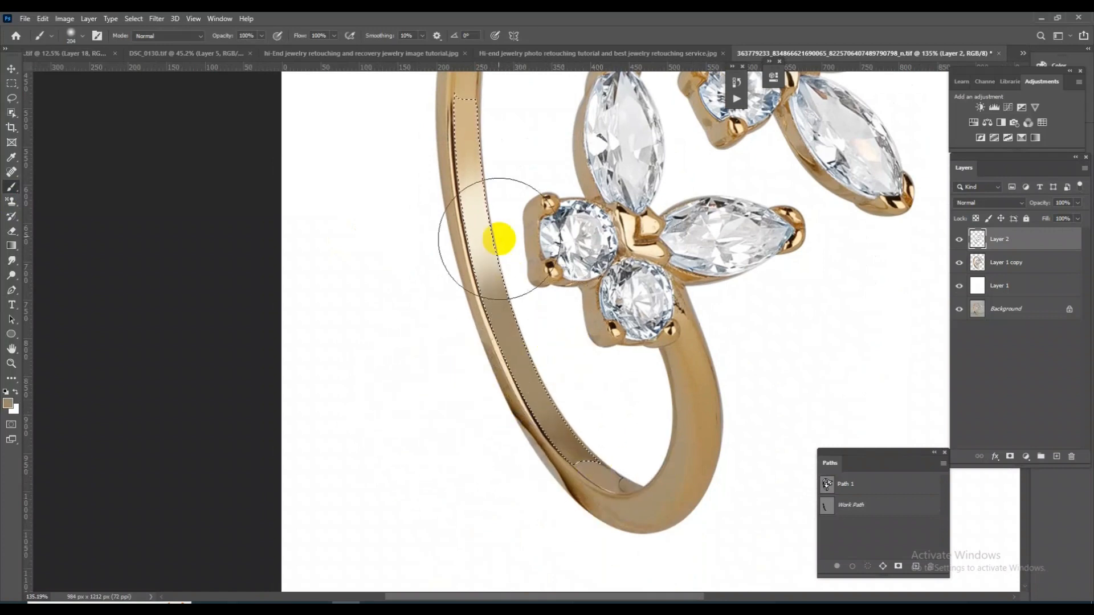
left_click_drag(485, 190, 483, 300)
left_click(572, 555, "alt")
mouse_move(511, 228)
left_mouse_down()
mouse_move(511, 199)
mouse_move(437, 187)
mouse_move(506, 174)
mouse_move(427, 181)
left_mouse_up()
mouse_move(541, 359)
left_mouse_down()
mouse_move(532, 410)
mouse_move(547, 401)
left_mouse_up()
left_click(494, 321, "alt")
mouse_move(534, 365)
left_mouse_down()
mouse_move(456, 386)
mouse_move(521, 384)
left_mouse_up()
scroll(586, 425, "down", 2)
scroll(586, 473, "up", 2)
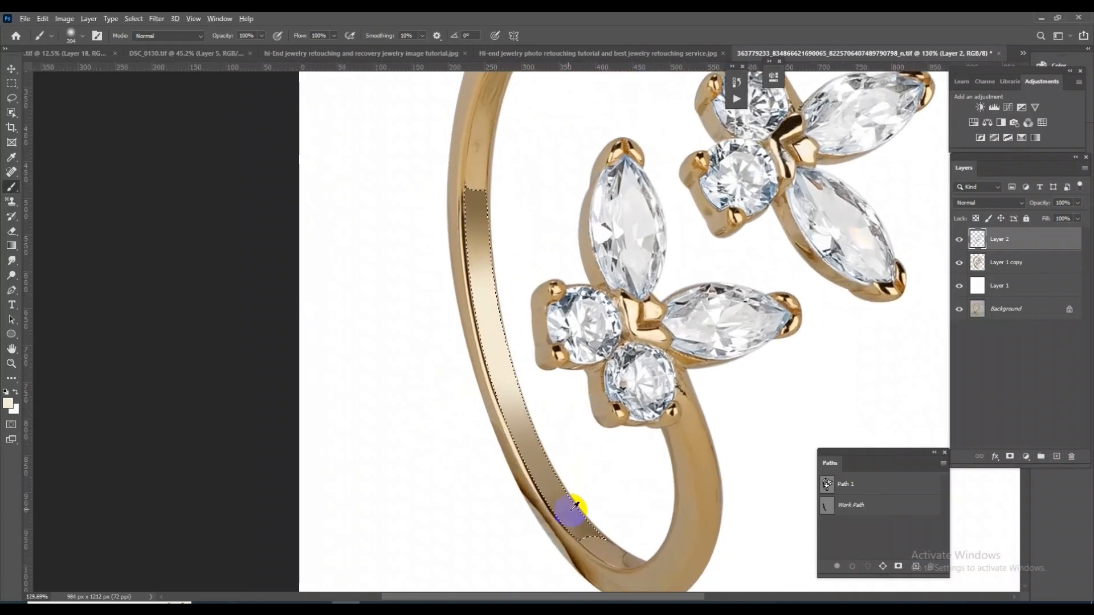
left_click(519, 458, "alt")
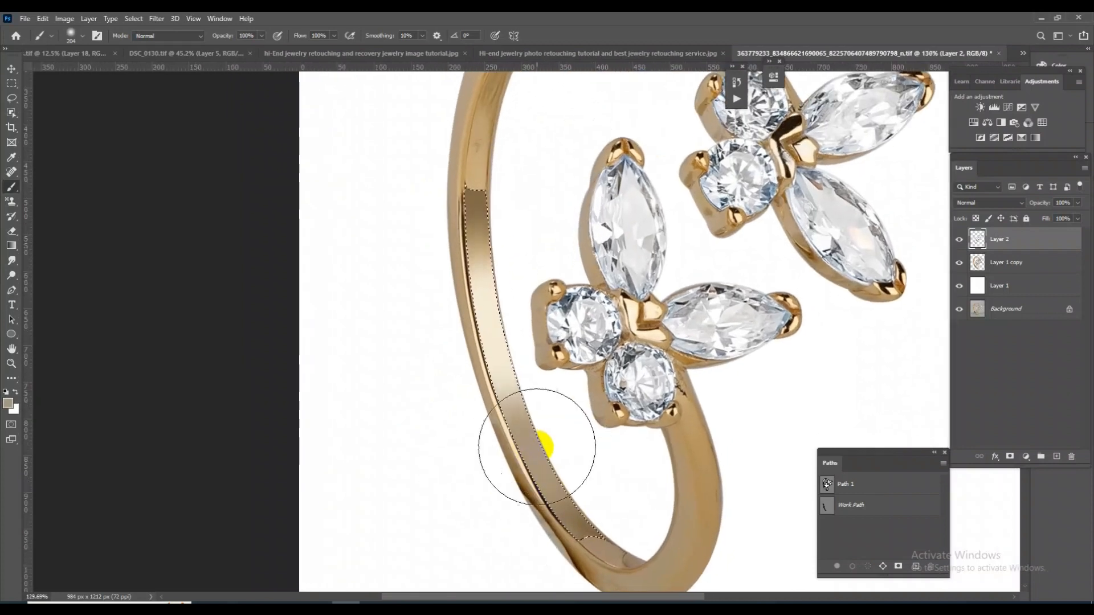
key("ctrl+z")
left_click(544, 287, "alt")
left_click_drag(525, 278, 381, 319)
key("ctrl+z")
Step: Shrink the soft brush, paint sampled taupe over the upper highlight of the selected strip, and deselect
right_click(518, 277, "alt")
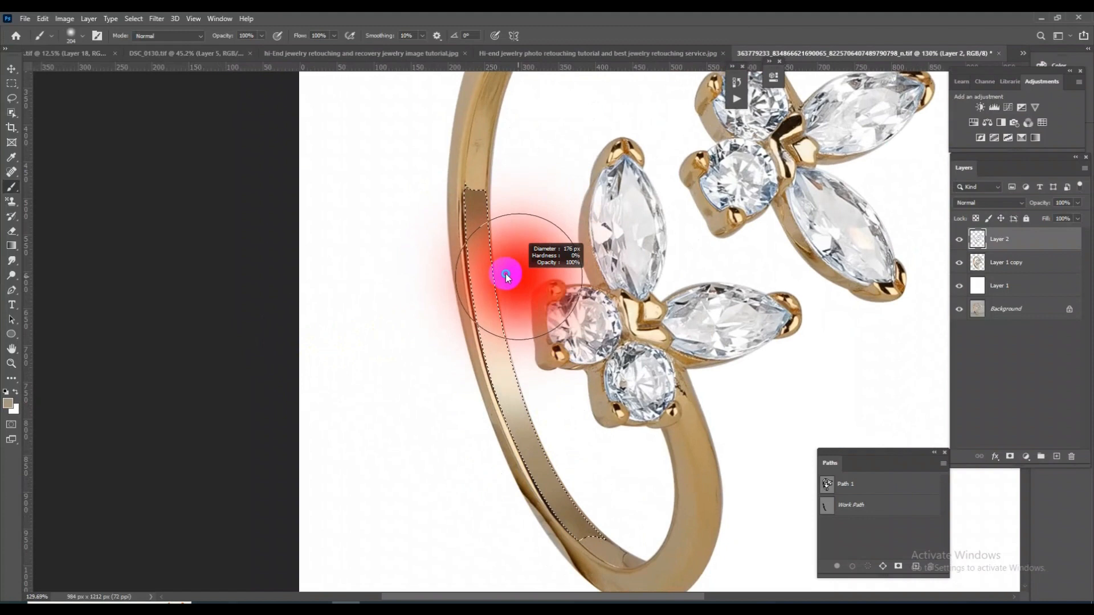
left_click_drag(500, 278, 294, 327)
key("ctrl+d")
Step: Outline the inner strip along the upper left of the ring band with a closed pen path and load it as a selection
left_click_drag(495, 185, 519, 239)
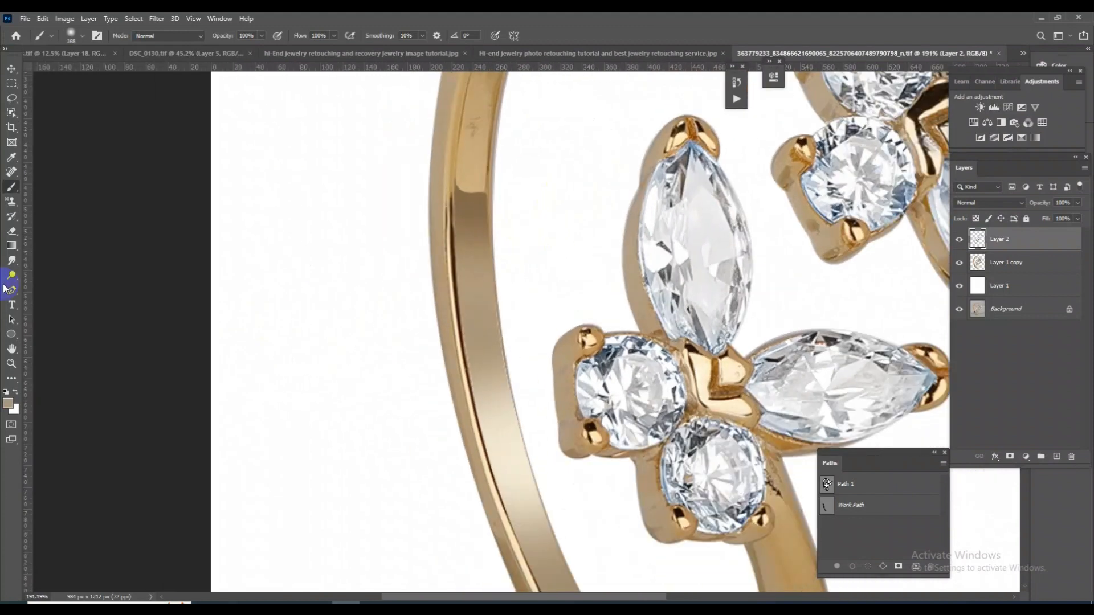
left_click(11, 290)
left_click_drag(506, 178, 507, 245)
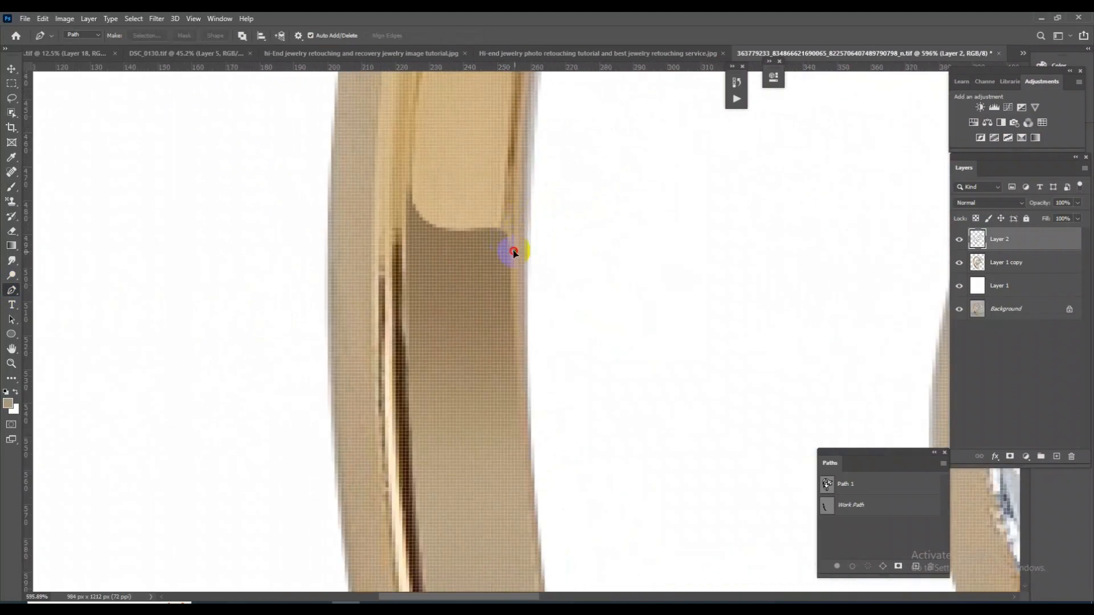
left_click_drag(423, 229, 439, 236)
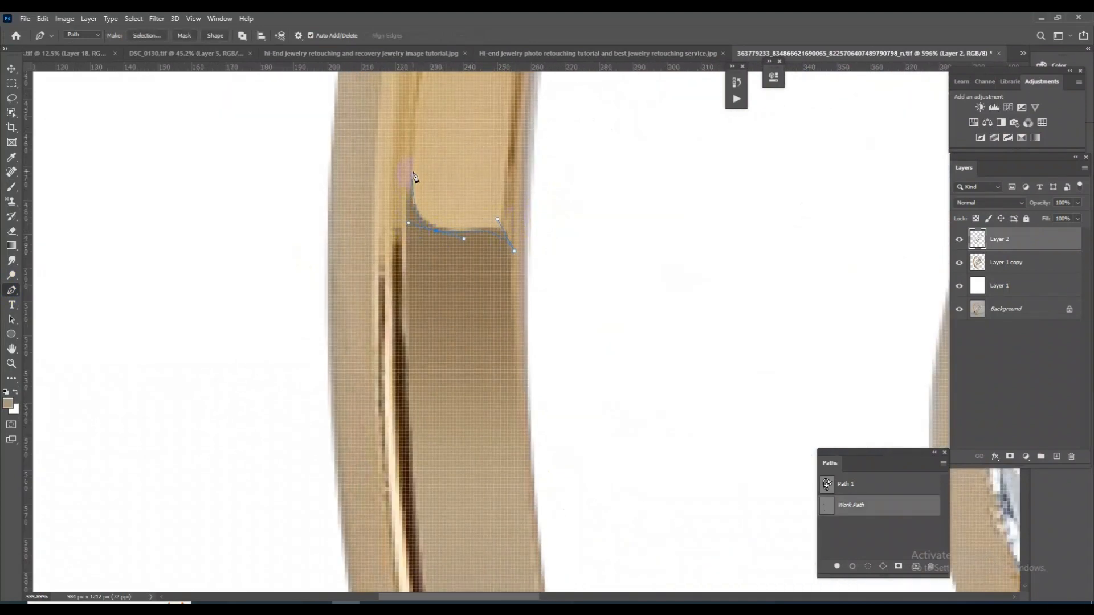
left_click_drag(433, 174, 467, 334)
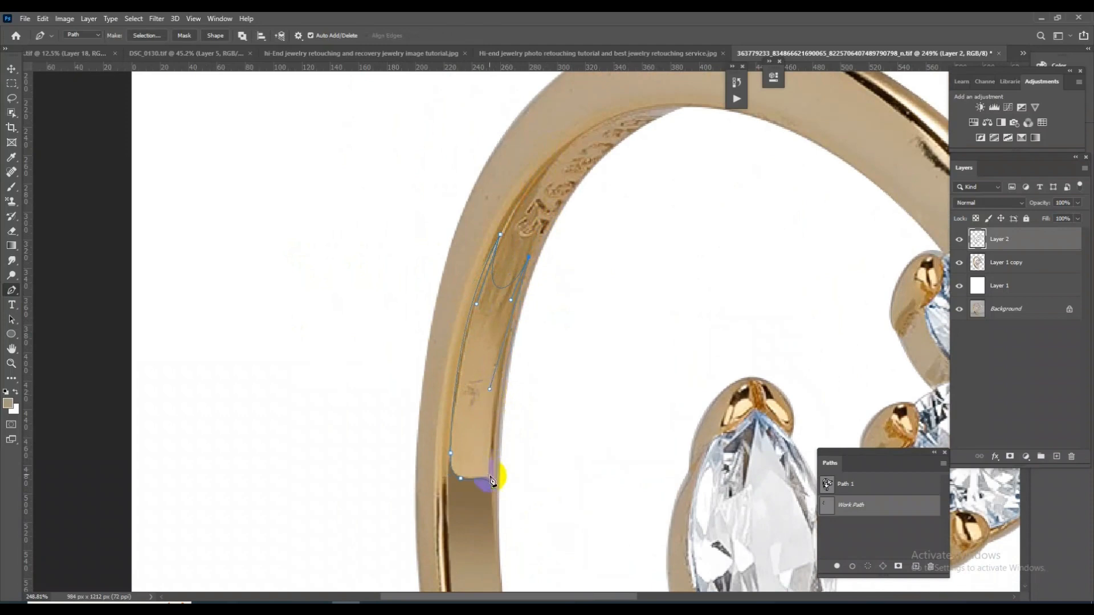
key("ctrl+Return")
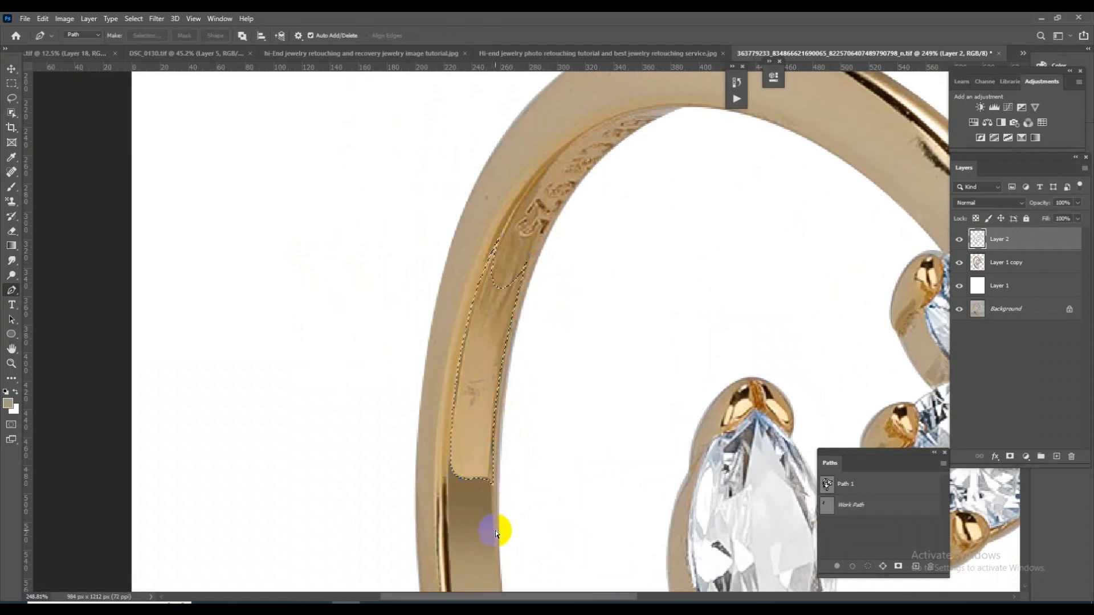
Step: Brush a soft white highlight into the lower end of the selected upper inner strip, and deselect
right_click(13, 192)
left_click(51, 189)
left_click(477, 459, "alt")
left_click(524, 469)
left_click_drag(538, 362, 508, 322)
left_click(555, 444, "alt")
left_click(496, 440)
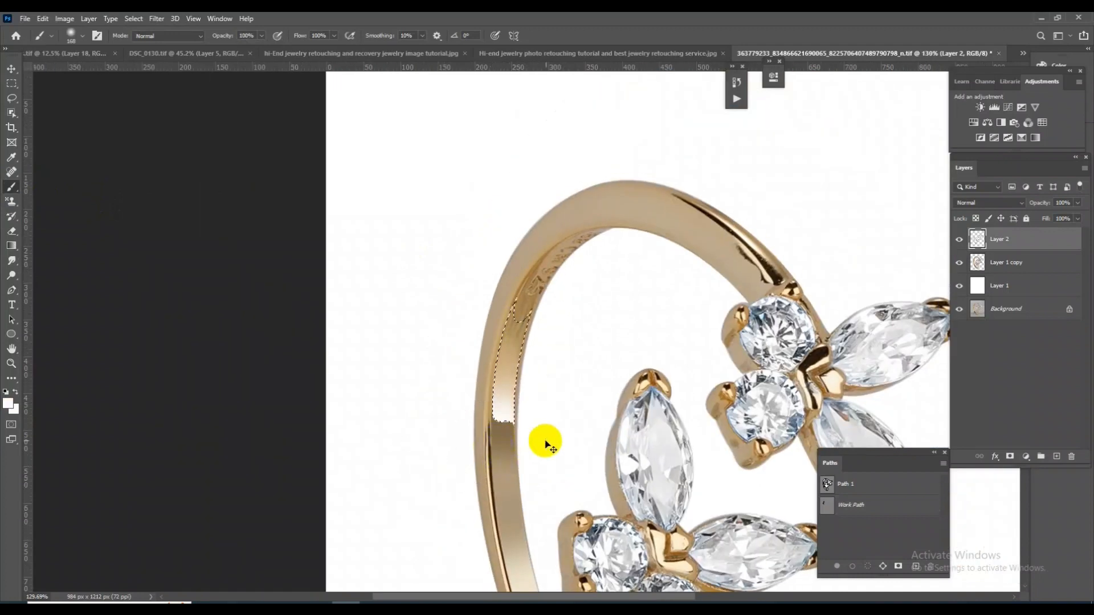
key("ctrl+d")
Step: Reload the upper strip's path as a selection, tone its highlight with sampled cream, and deselect
left_click_drag(539, 402, 549, 366)
left_click_drag(465, 379, 537, 332)
left_click(826, 505, "ctrl")
left_click(439, 108, "alt")
left_click_drag(496, 303, 476, 296)
mouse_move(540, 433)
left_mouse_down()
mouse_move(479, 364)
mouse_move(525, 396)
left_mouse_up()
key("ctrl+d")
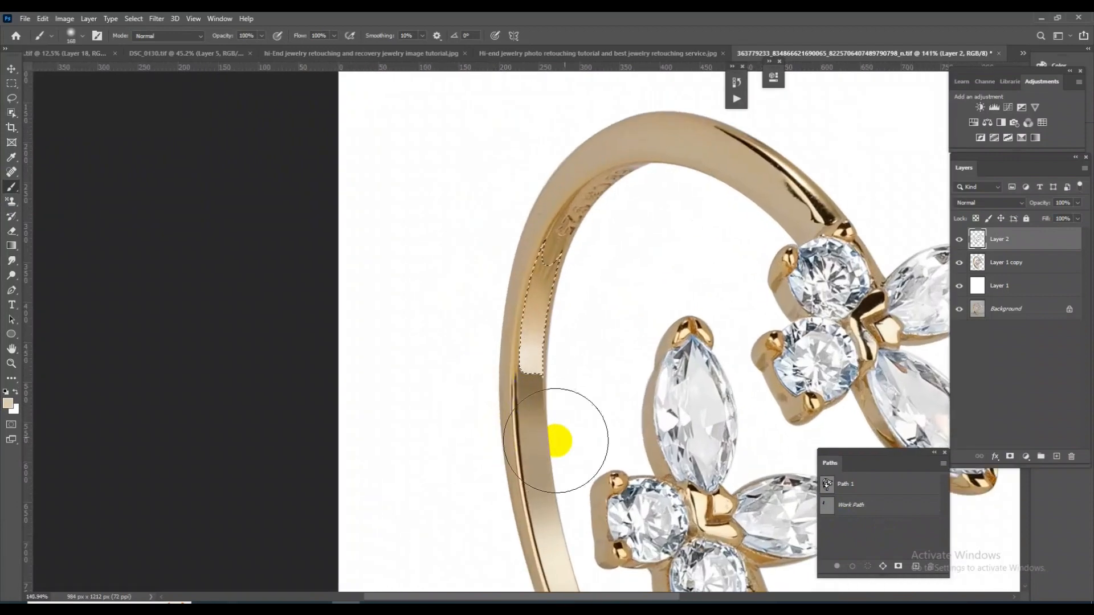
Step: Outline the inner strip at the bottom curve of the band with a closed pen path and load it as a selection
left_click_drag(582, 316, 539, 168)
left_click_drag(554, 373, 540, 419)
left_click(535, 449)
left_click(12, 290)
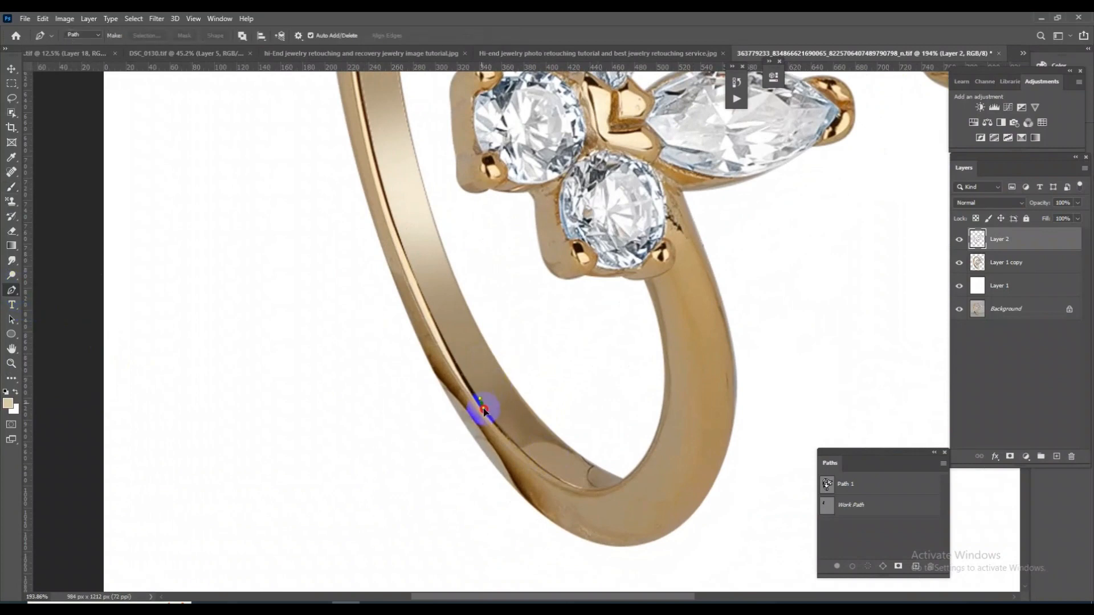
left_click_drag(483, 409, 487, 410)
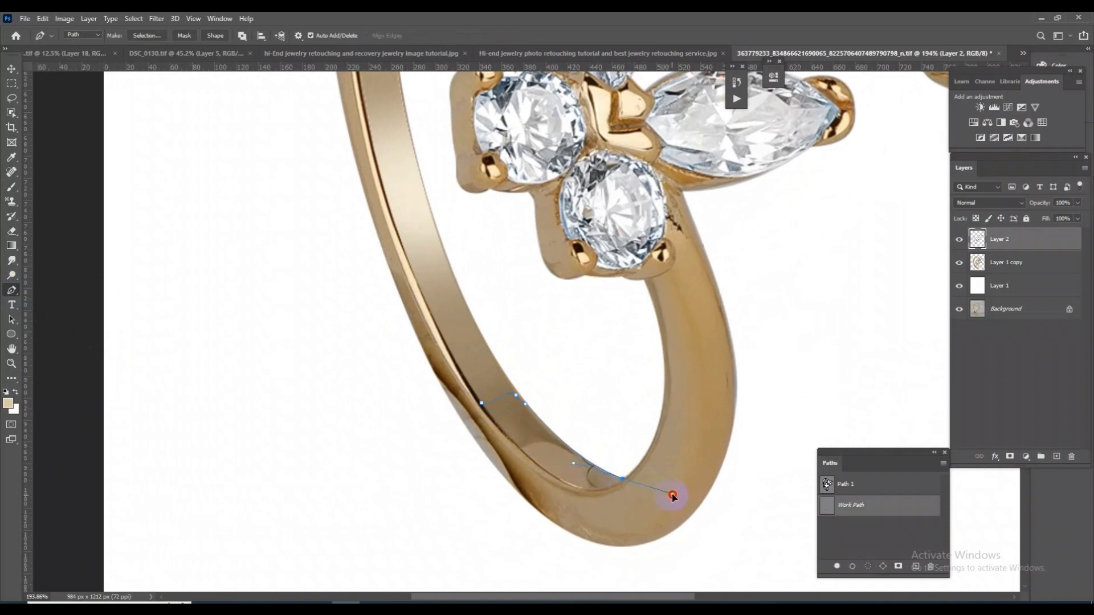
left_click_drag(674, 494, 601, 499)
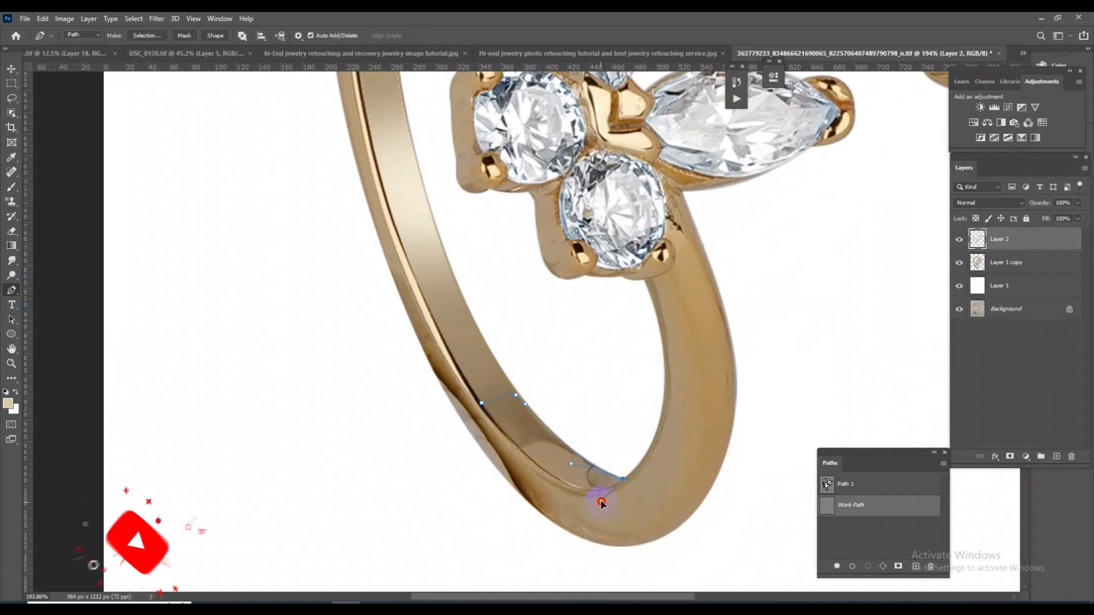
left_click(481, 403)
left_click_drag(399, 320, 402, 311)
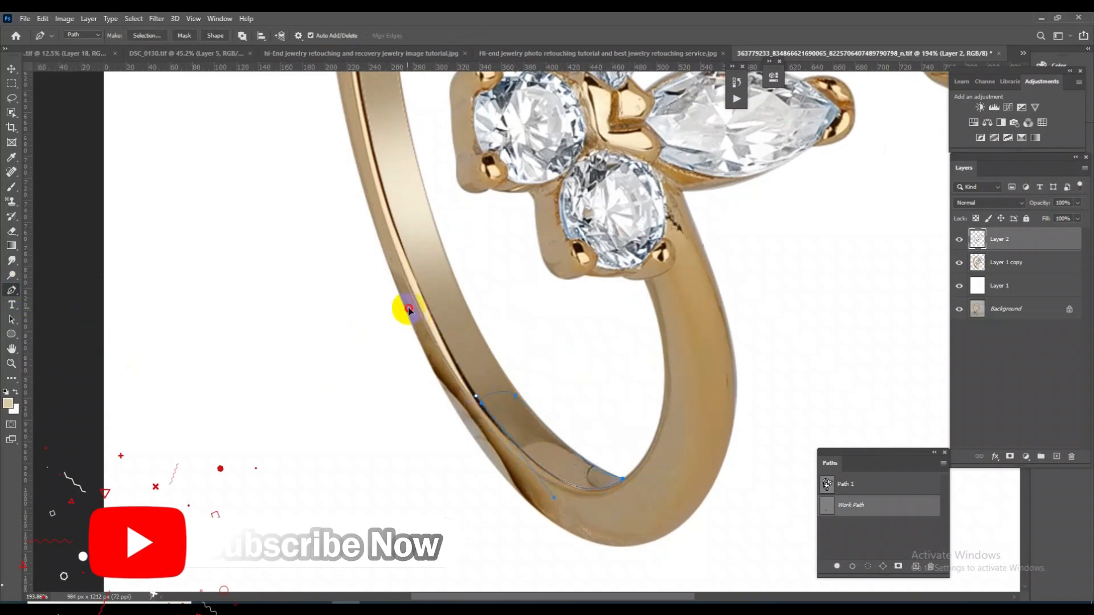
key("ctrl+z")
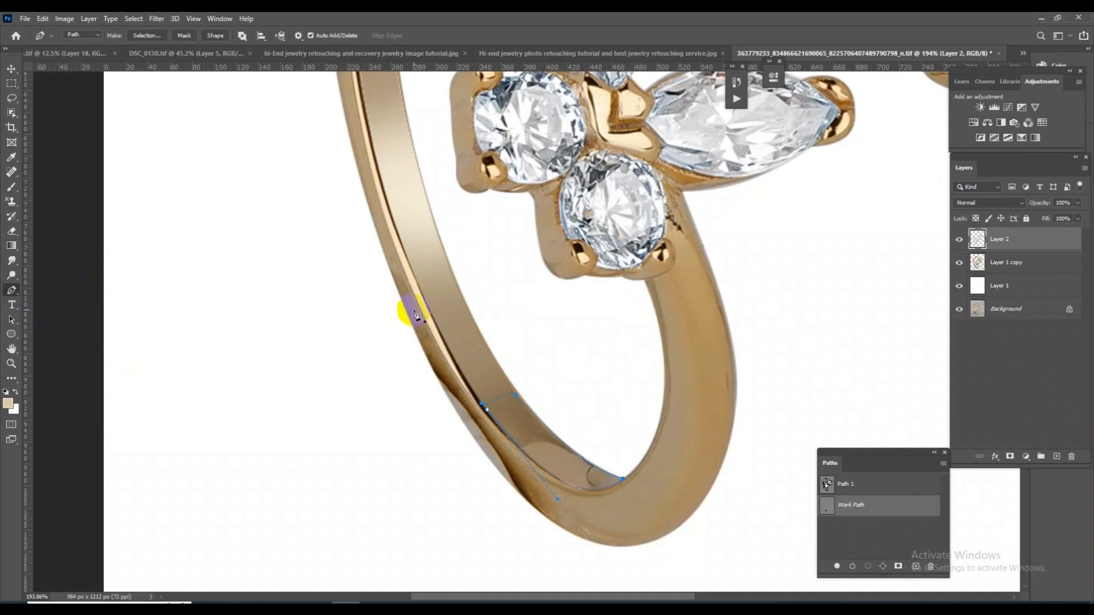
key("ctrl+Return")
Step: Brush sampled tones over the selected bottom strip, fading from a cream highlight at its upper end to brown at its lower end
right_click(8, 188)
left_click(57, 185)
mouse_move(465, 369)
left_mouse_down()
mouse_move(456, 378)
mouse_move(477, 388)
mouse_move(436, 410)
left_mouse_up()
left_click(560, 474, "alt")
mouse_move(570, 516)
left_mouse_down()
mouse_move(599, 486)
mouse_move(593, 539)
left_mouse_up()
left_click(481, 347, "alt")
left_click(455, 383, "alt")
mouse_move(686, 508)
left_mouse_down()
mouse_move(623, 522)
mouse_move(669, 508)
mouse_move(649, 504)
left_mouse_up()
left_click(648, 495)
Step: Examine the repainted inner reflections of the band at overall and close range
scroll(530, 300, "down", 5)
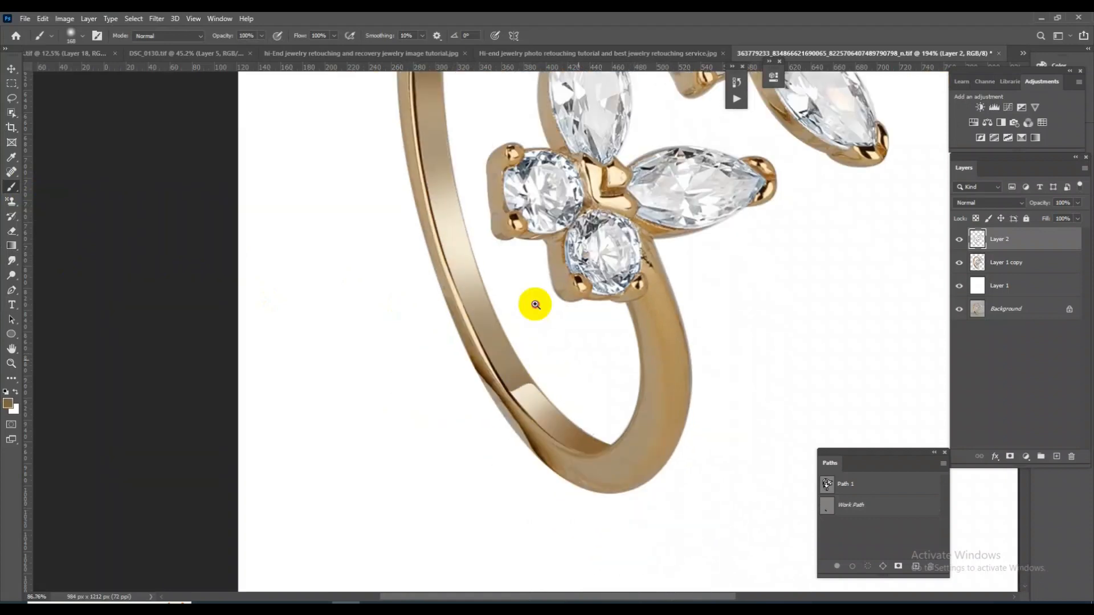
scroll(496, 384, "up", 3)
scroll(491, 413, "down", 2)
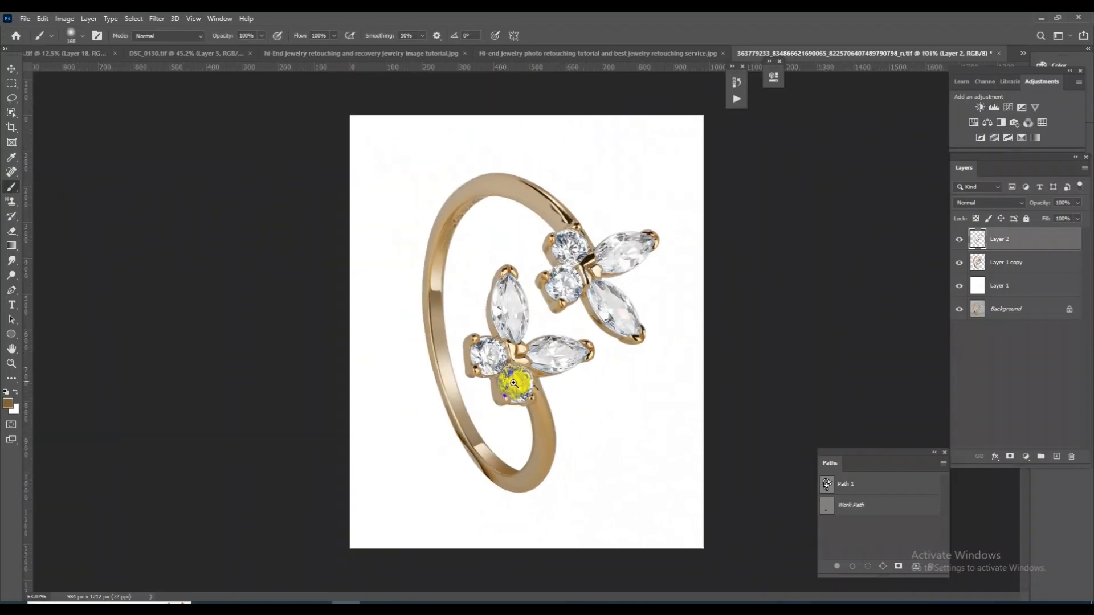
scroll(511, 383, "up", 3)
scroll(471, 505, "up", 2)
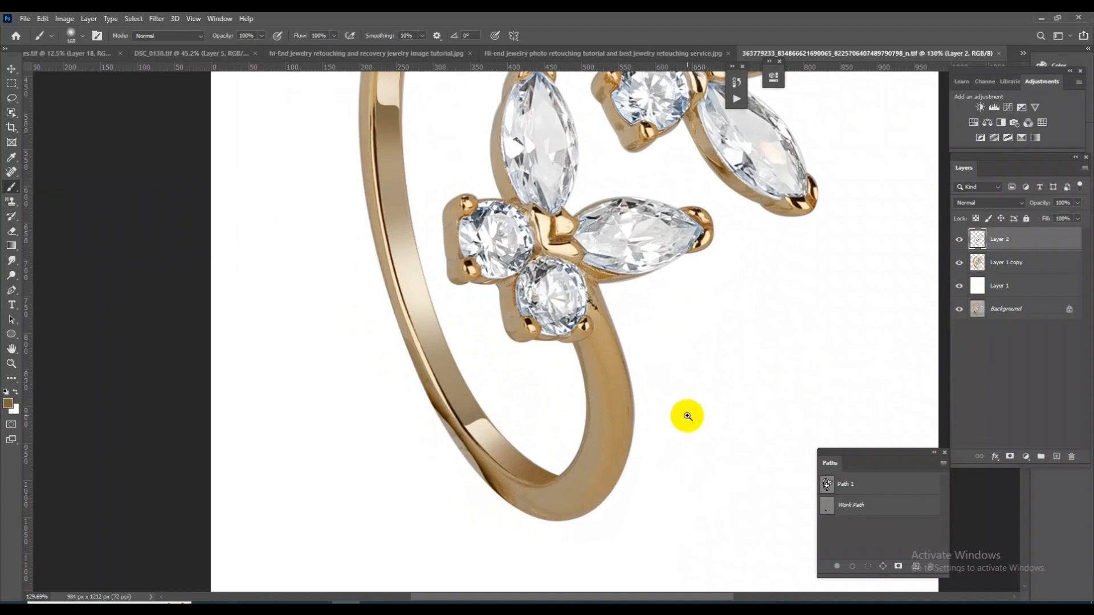
scroll(683, 388, "down", 1)
scroll(684, 361, "up", 3)
scroll(557, 378, "down", 4)
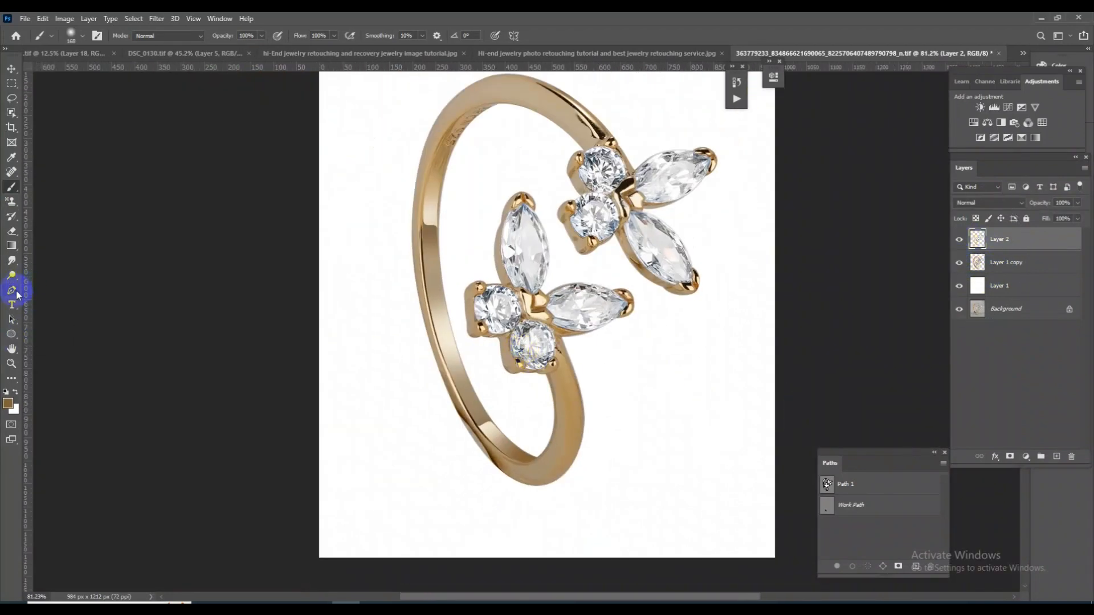
Step: Draw a loose closed pen path around the left side of the band and copy that area of Layer 2 to a new layer
left_click(13, 291)
left_click_drag(484, 153, 471, 200)
left_click_drag(458, 305, 503, 390)
left_click(551, 489)
left_click_drag(469, 513, 460, 502)
left_click_drag(386, 283, 414, 193)
left_click(426, 103)
key("ctrl+Return")
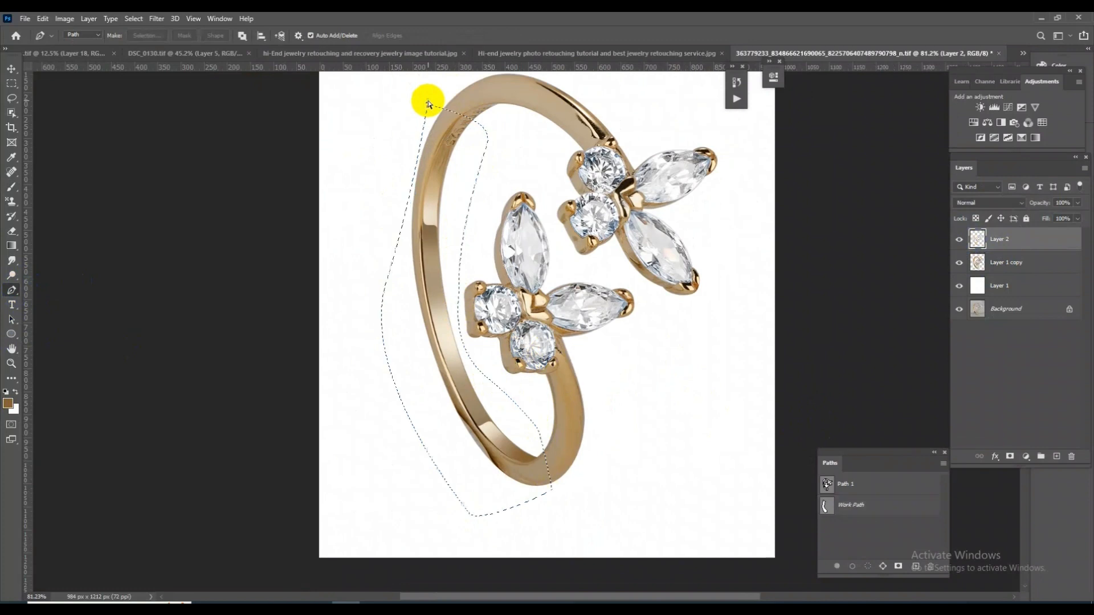
key("ctrl+j")
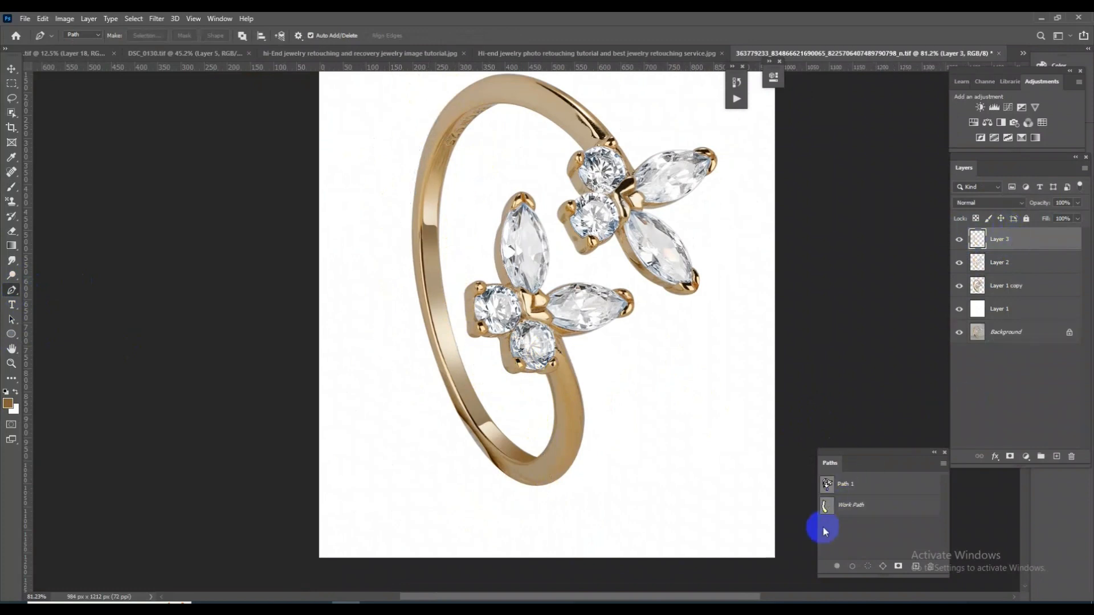
Step: Place the copied band layer below Layer 2, merge it into Layer 1 copy, and load the ring's outline as a selection
left_click(826, 507, "ctrl")
left_click(1004, 263)
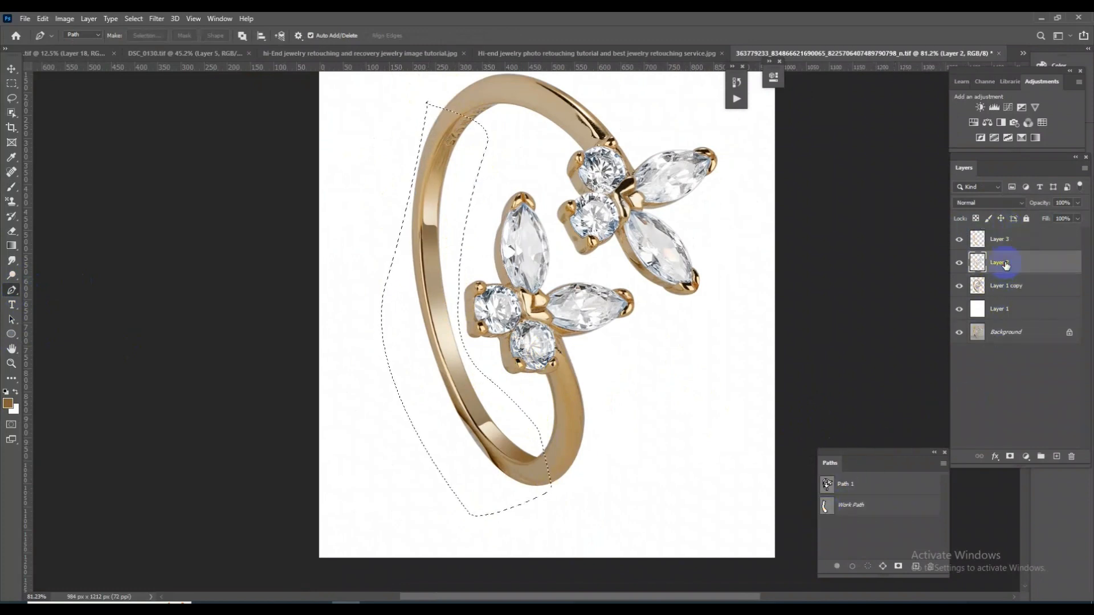
left_click_drag(1022, 245, 1018, 292)
key("ctrl+e")
left_click(982, 264, "ctrl")
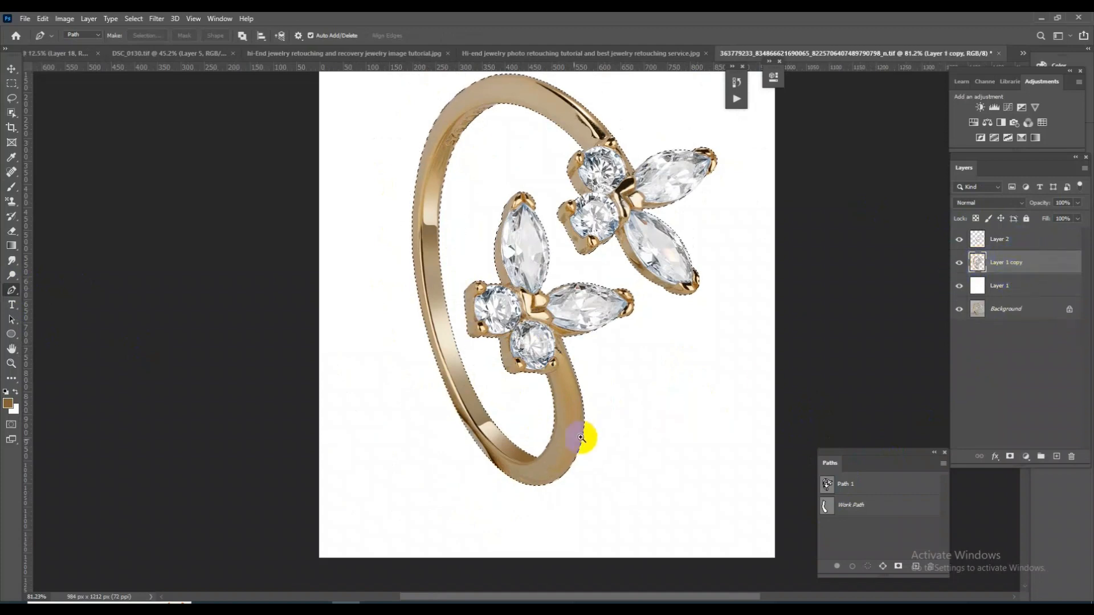
Step: Smooth the outer face of the band along its bottom and lower left with the Mixer Brush and sampled gold
left_click_drag(513, 470, 558, 480)
right_click(14, 191)
left_click(46, 220)
left_click_drag(505, 417, 507, 417)
left_click_drag(530, 455, 520, 458)
left_click(555, 489, "alt")
mouse_move(499, 501)
left_mouse_down()
mouse_move(514, 474)
mouse_move(389, 393)
left_mouse_up()
left_click_drag(371, 271, 340, 262)
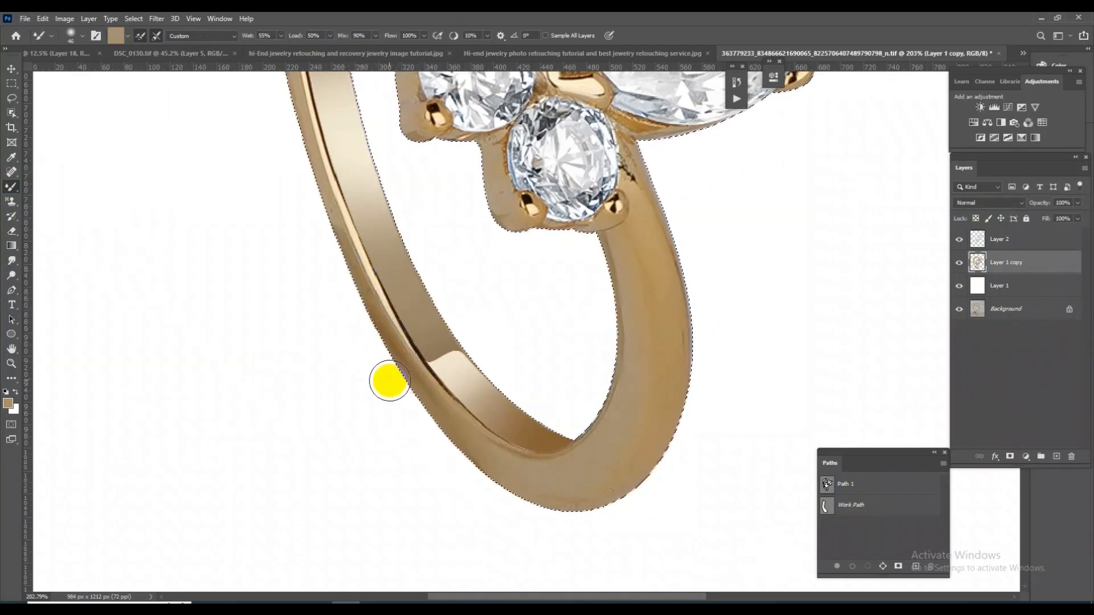
left_click_drag(405, 395, 426, 403)
mouse_move(465, 460)
left_mouse_down()
mouse_move(520, 497)
mouse_move(394, 384)
mouse_move(329, 269)
mouse_move(362, 308)
mouse_move(304, 186)
mouse_move(355, 290)
mouse_move(328, 240)
left_mouse_up()
left_click_drag(329, 248, 436, 481)
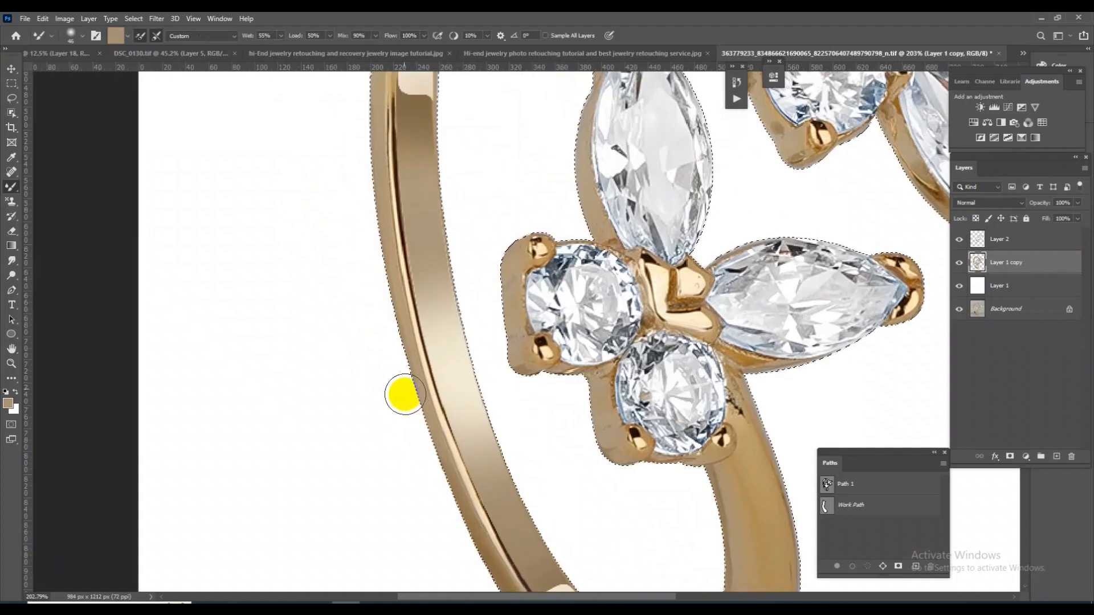
Step: Blend the outer face of the band with the Mixer Brush from its left side up to the top curve
left_click_drag(369, 244, 429, 452)
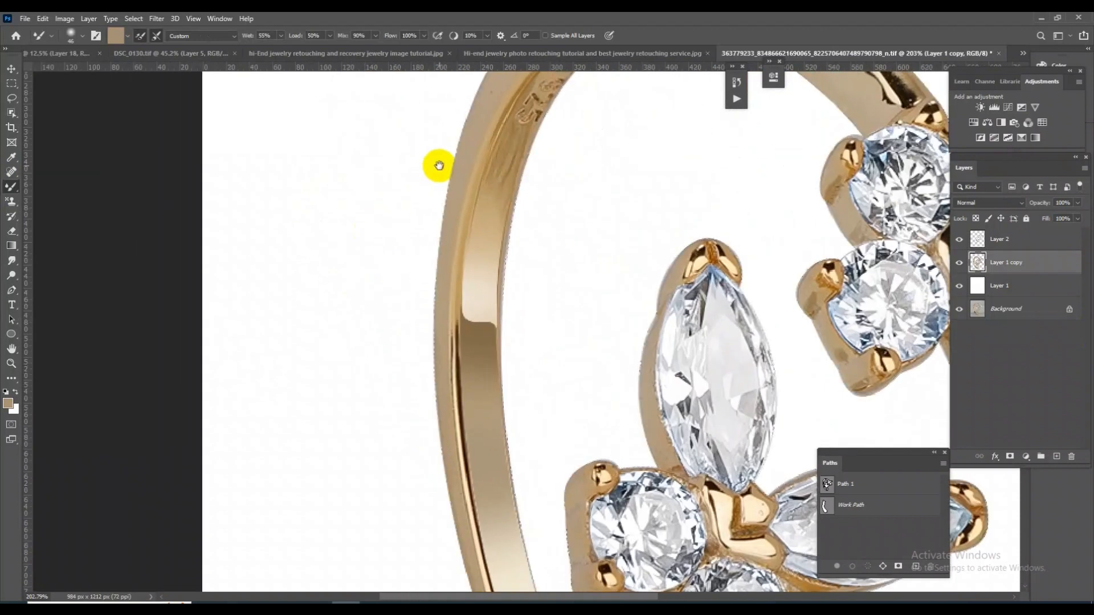
left_click_drag(439, 165, 442, 386)
mouse_move(461, 329)
left_mouse_down()
mouse_move(501, 265)
mouse_move(462, 343)
mouse_move(528, 217)
mouse_move(564, 209)
left_mouse_up()
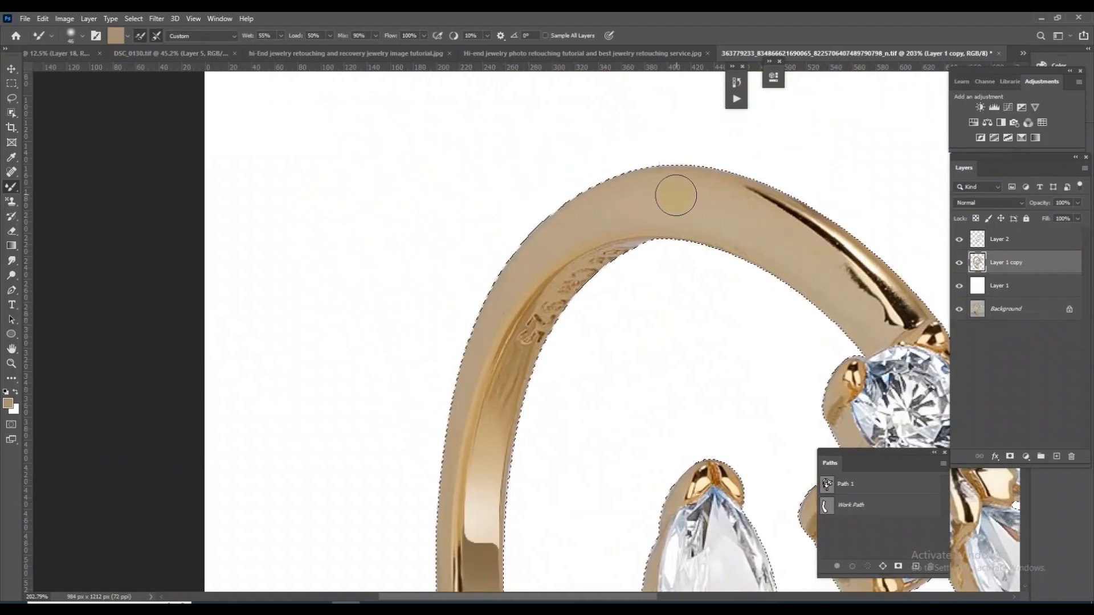
scroll(746, 186, "down", 2)
scroll(844, 248, "up", 4)
Step: Sample gold from the band's upper right end and blend its dark reflection marks with the Mixer Brush
mouse_move(815, 264)
left_mouse_down()
mouse_move(795, 255)
mouse_move(859, 332)
left_mouse_up()
left_click(798, 251, "alt")
left_click_drag(797, 242, 872, 326)
mouse_move(815, 272)
left_mouse_down()
mouse_move(878, 341)
mouse_move(867, 322)
mouse_move(835, 346)
left_mouse_up()
left_click_drag(756, 247, 814, 298)
Step: Resize the Mixer Brush and blend away the dark cracks where the band meets the lower flower's round stone
mouse_move(802, 338)
left_mouse_down()
mouse_move(738, 364)
mouse_move(659, 154)
left_mouse_up()
left_click_drag(639, 267, 723, 313)
right_click(684, 307, "alt")
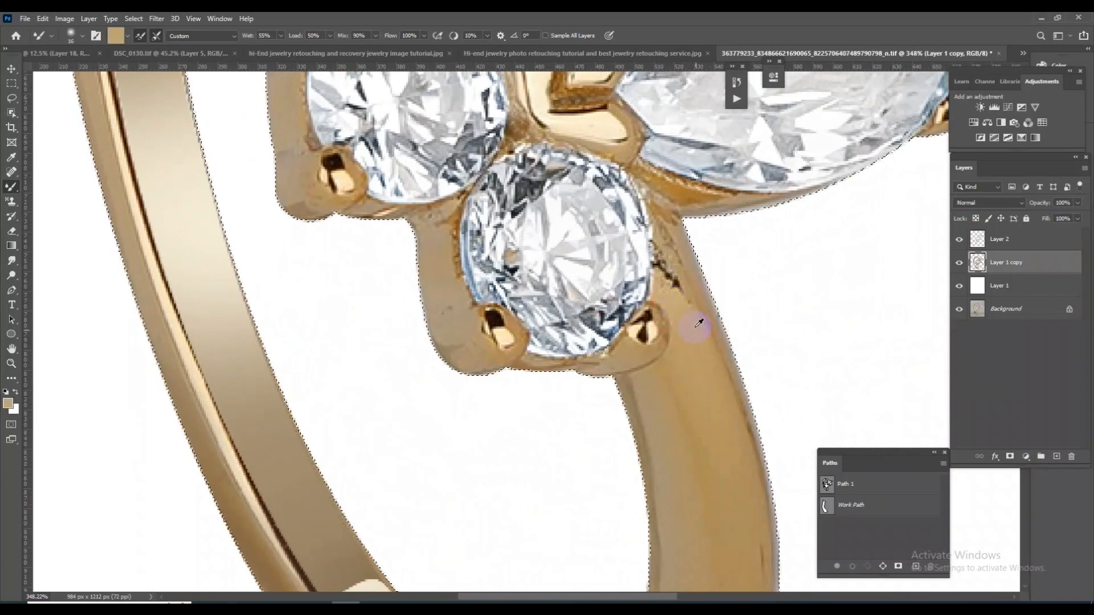
left_click_drag(666, 274, 669, 285)
left_click_drag(444, 283, 444, 312)
left_click_drag(616, 389, 566, 296)
left_click_drag(642, 221, 589, 332)
mouse_move(644, 284)
left_mouse_down()
mouse_move(668, 312)
mouse_move(681, 283)
mouse_move(735, 285)
mouse_move(666, 251)
mouse_move(690, 236)
mouse_move(611, 318)
mouse_move(691, 281)
mouse_move(616, 287)
left_mouse_up()
Step: Smudge the dark streaks on the gold leaves at the center of the upper flower into smooth reflections
left_click(11, 260)
left_click_drag(667, 244, 610, 286)
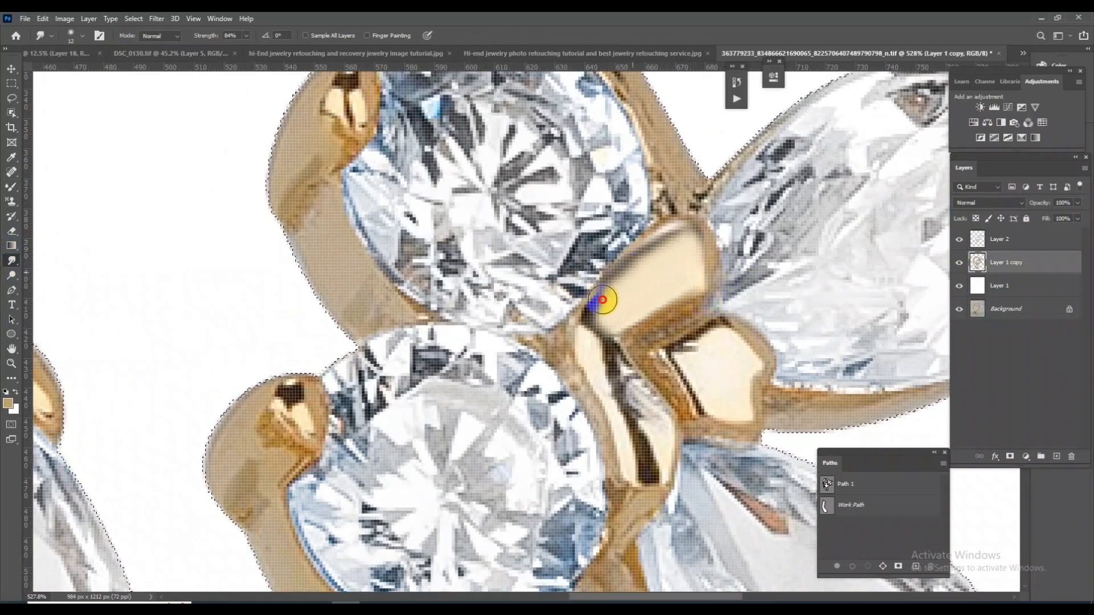
left_click_drag(595, 347, 657, 458)
left_click_drag(617, 388, 635, 445)
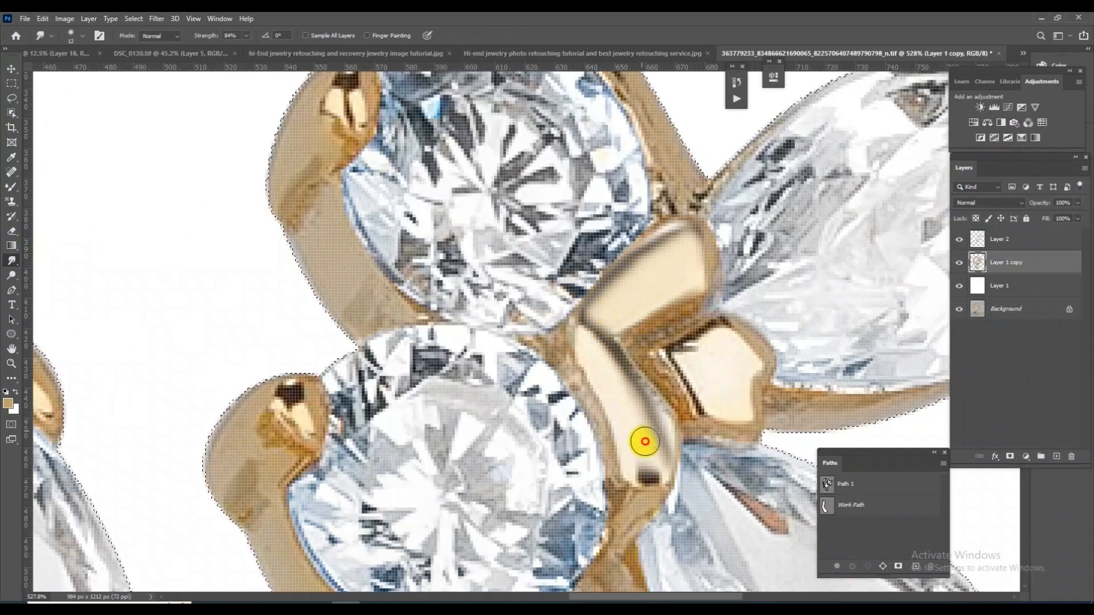
mouse_move(611, 373)
left_mouse_down()
mouse_move(653, 462)
mouse_move(647, 453)
left_mouse_up()
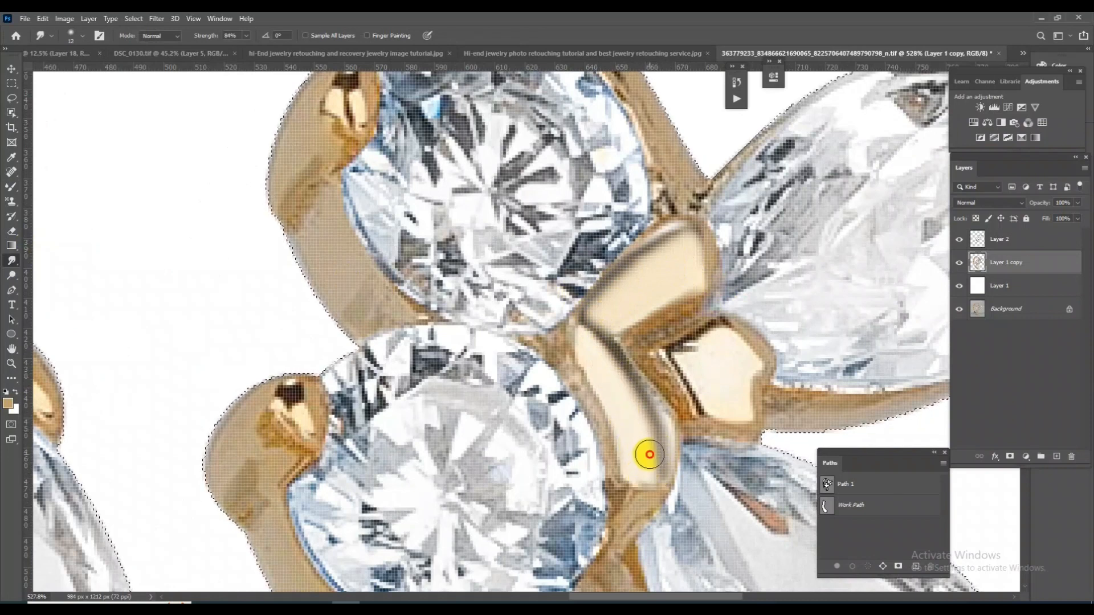
scroll(713, 388, "down", 8)
scroll(659, 342, "up", 6)
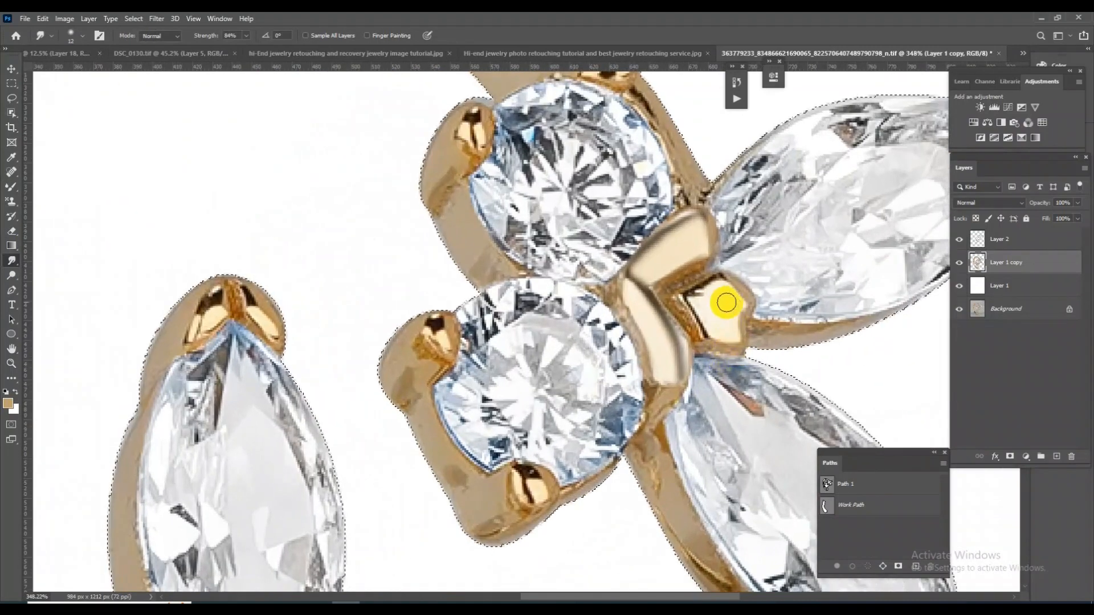
mouse_move(726, 302)
left_mouse_down()
mouse_move(703, 293)
mouse_move(717, 295)
mouse_move(702, 298)
mouse_move(696, 383)
left_mouse_up()
Step: Copy the selected ring to a new layer and apply Camera Raw noise reduction to it
scroll(603, 366, "down", 8)
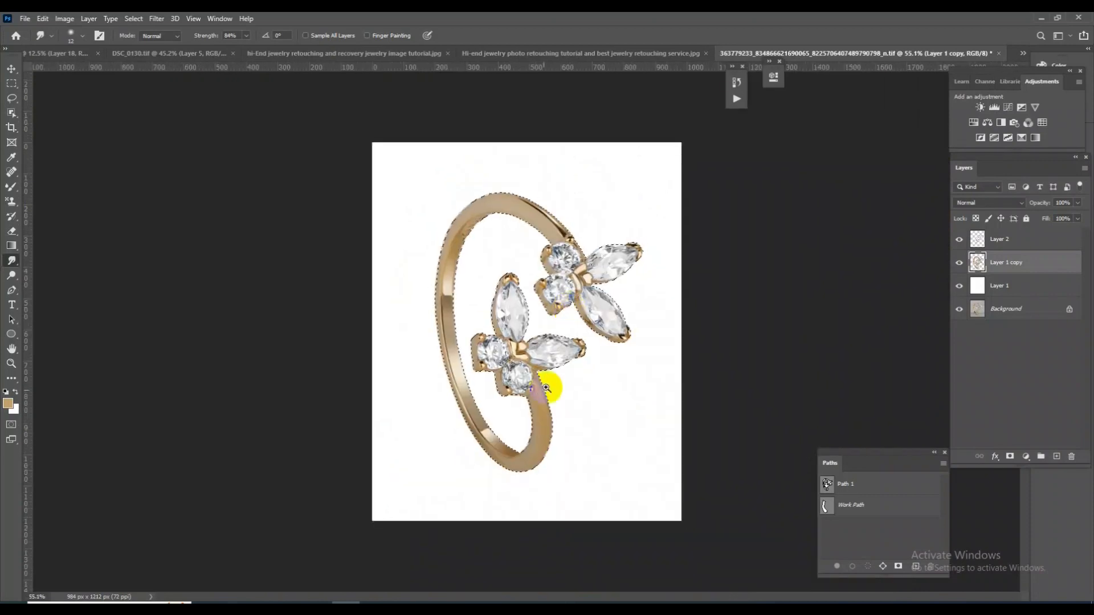
scroll(546, 388, "up", 4)
scroll(759, 371, "down", 4)
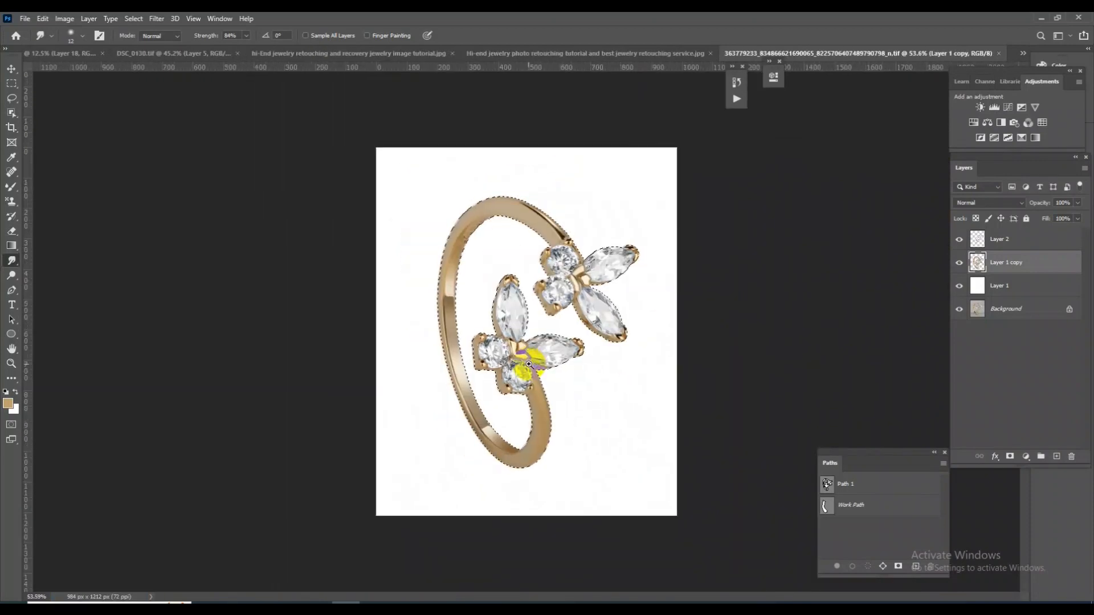
scroll(564, 420, "up", 5)
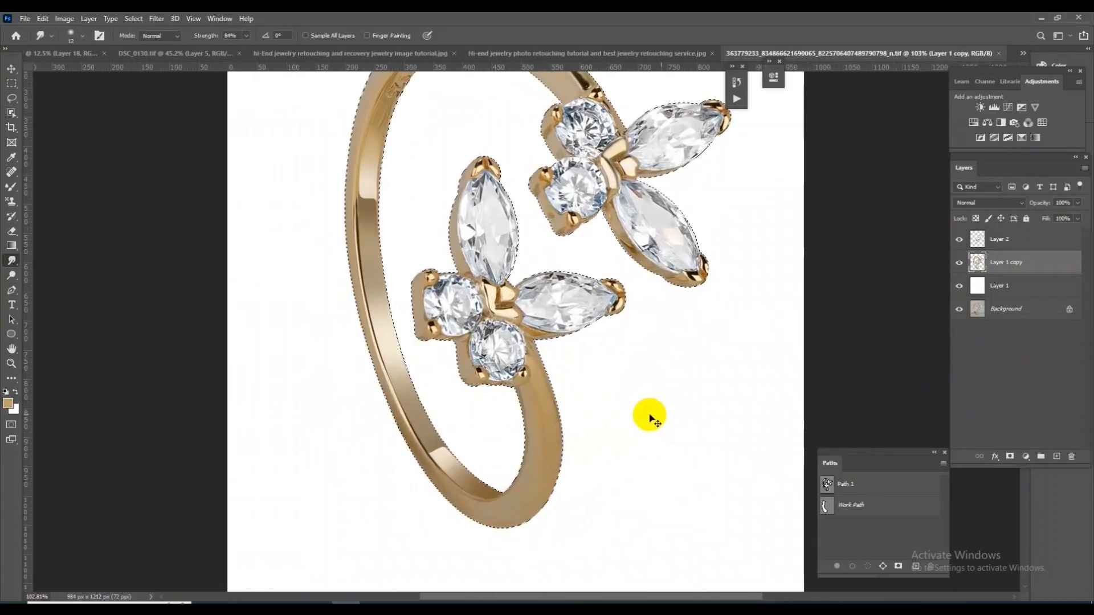
key("ctrl+j")
scroll(625, 306, "down", 2)
scroll(481, 451, "up", 5)
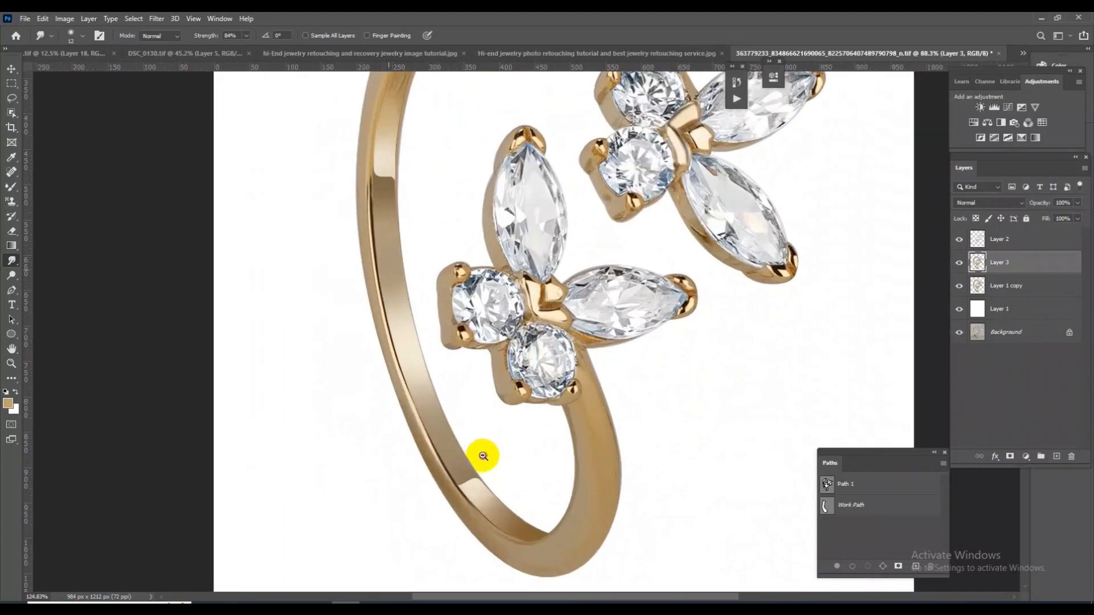
key("ctrl+shift+a")
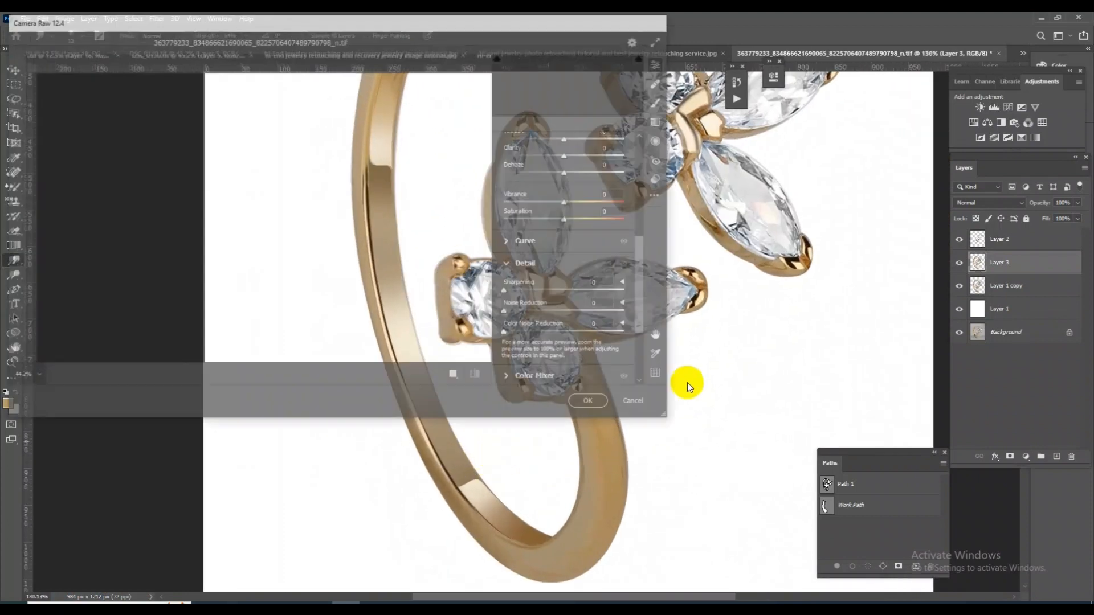
left_click(558, 313)
left_click_drag(558, 313, 616, 319)
left_click(593, 403)
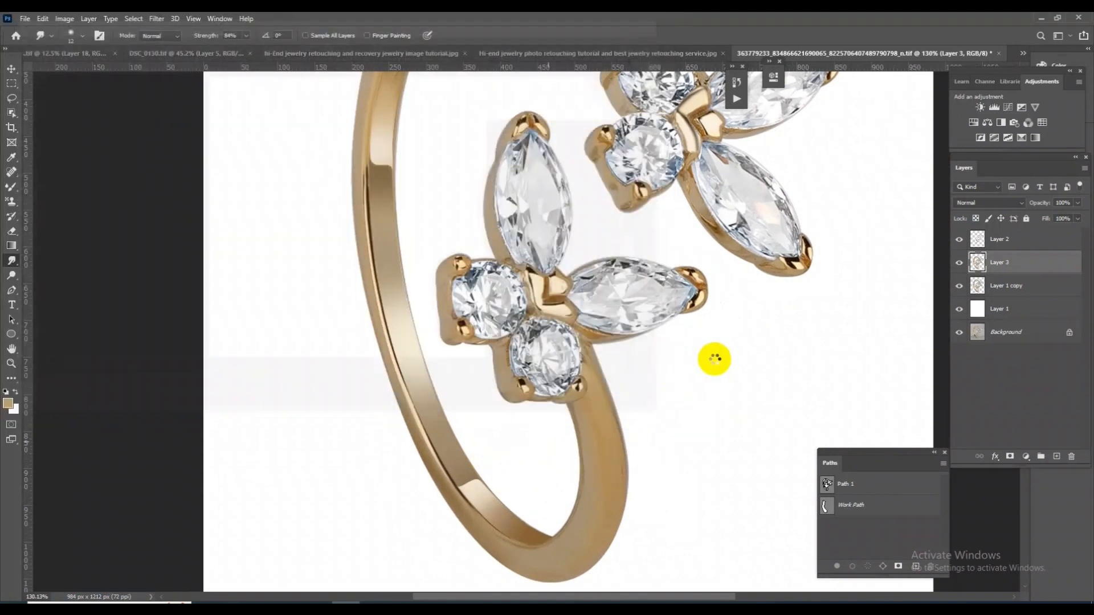
Step: Reopen the ring layer in the Camera Raw filter and set Texture to +12 and Clarity to +13
key("ctrl+0")
scroll(573, 238, "up", 4)
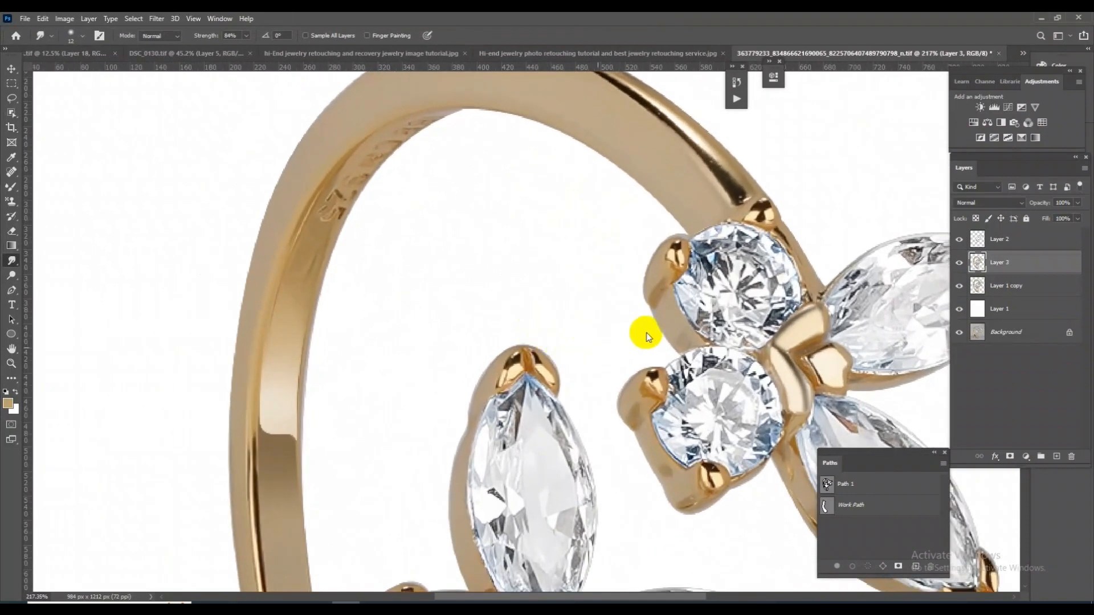
key("ctrl+shift+a")
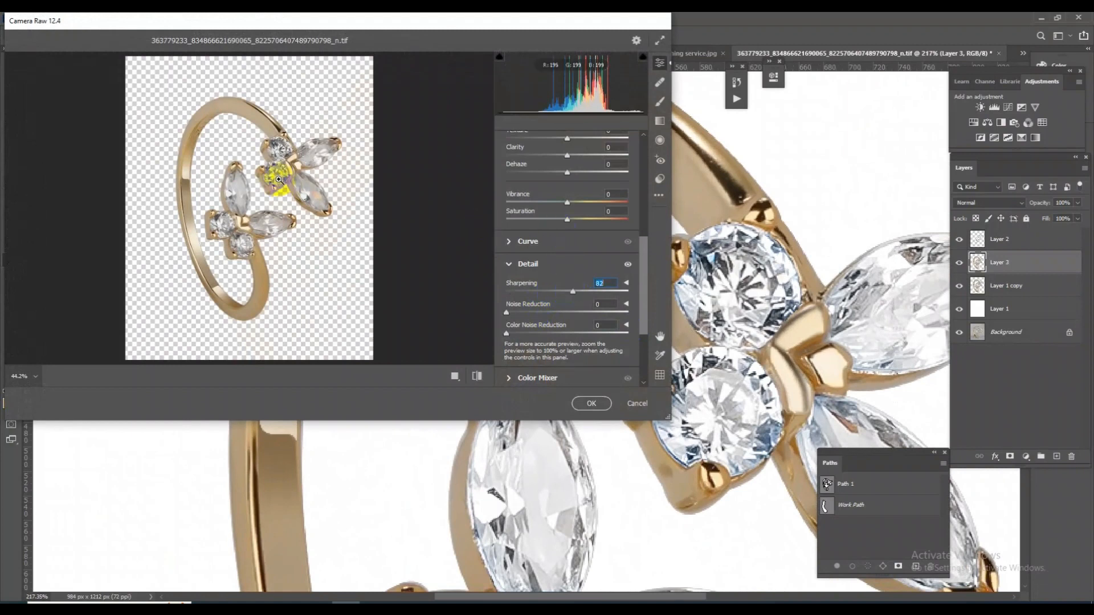
scroll(594, 210, "up", 1)
scroll(583, 208, "up", 1)
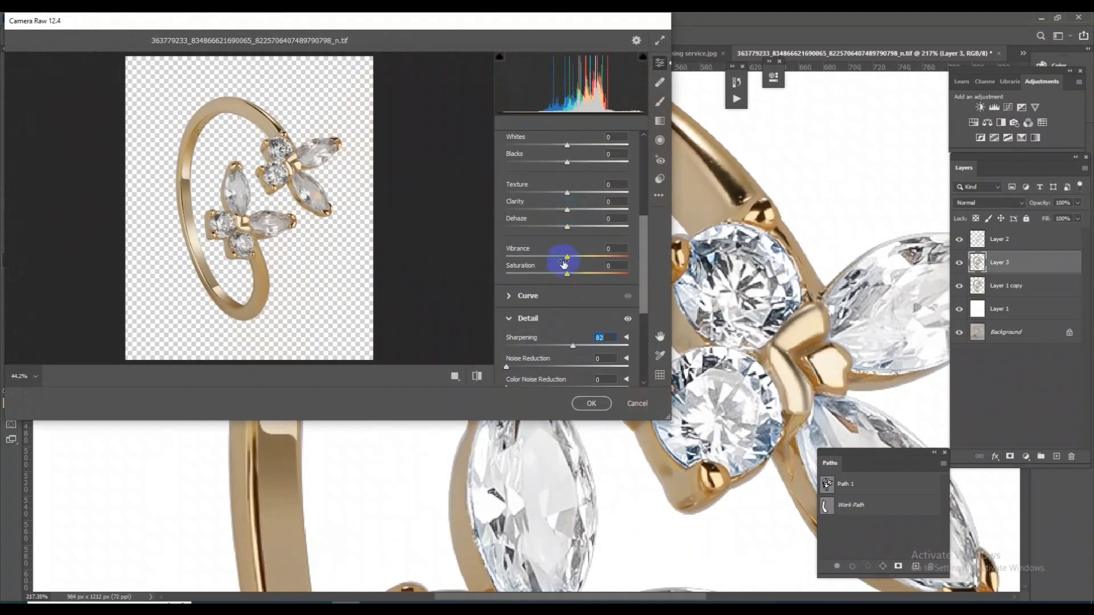
scroll(568, 236, "up", 1)
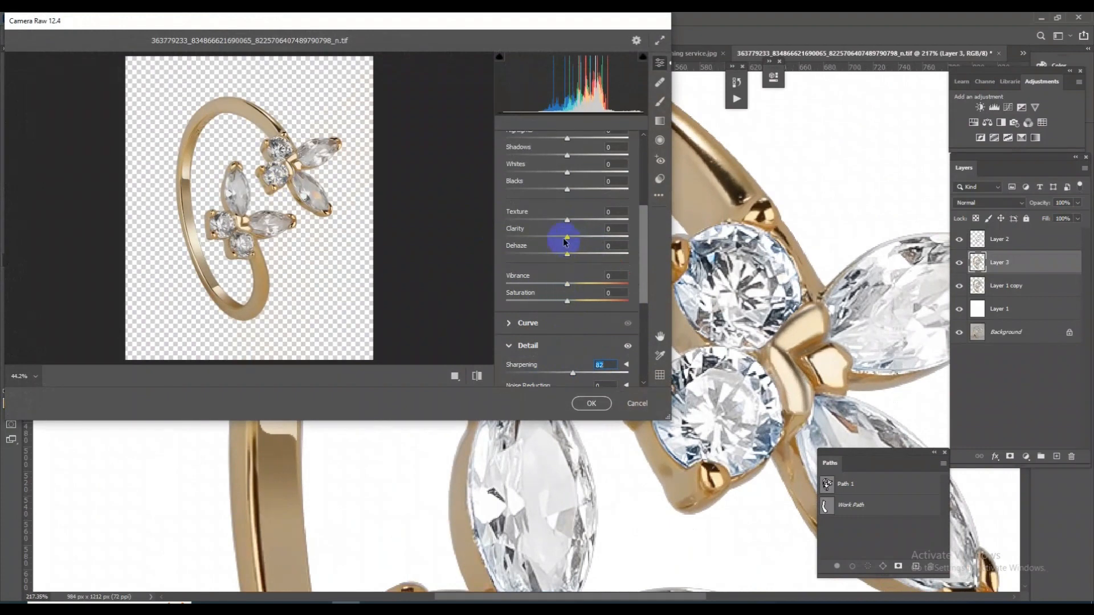
left_click_drag(567, 239, 577, 239)
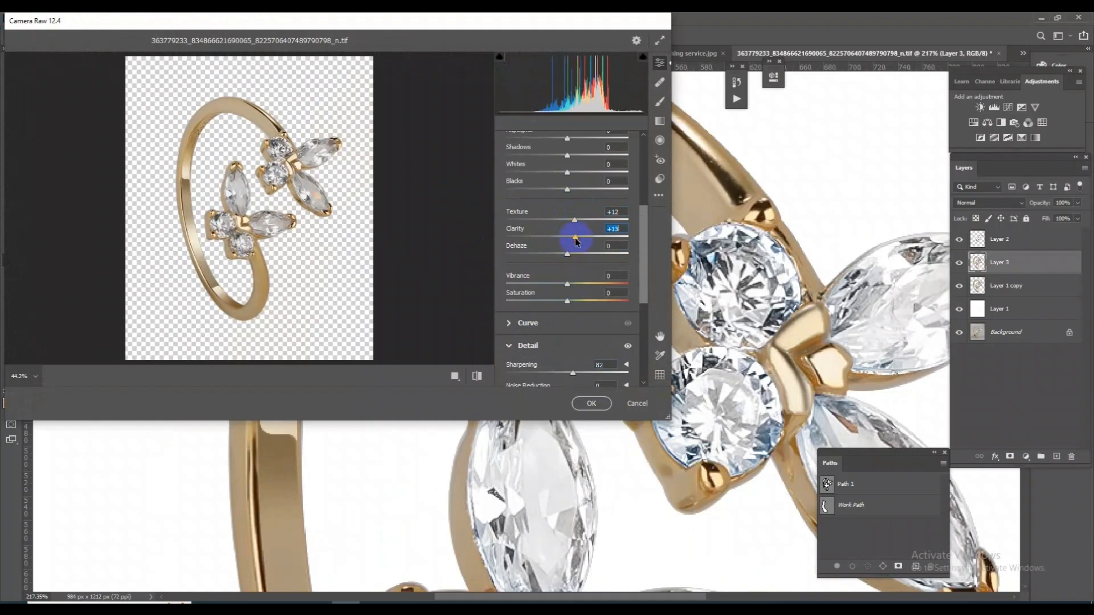
Step: Set Blacks to +83, Shadows to +100, Whites to +8 and Contrast to +51, and apply the Camera Raw adjustments
left_click_drag(567, 191, 598, 193)
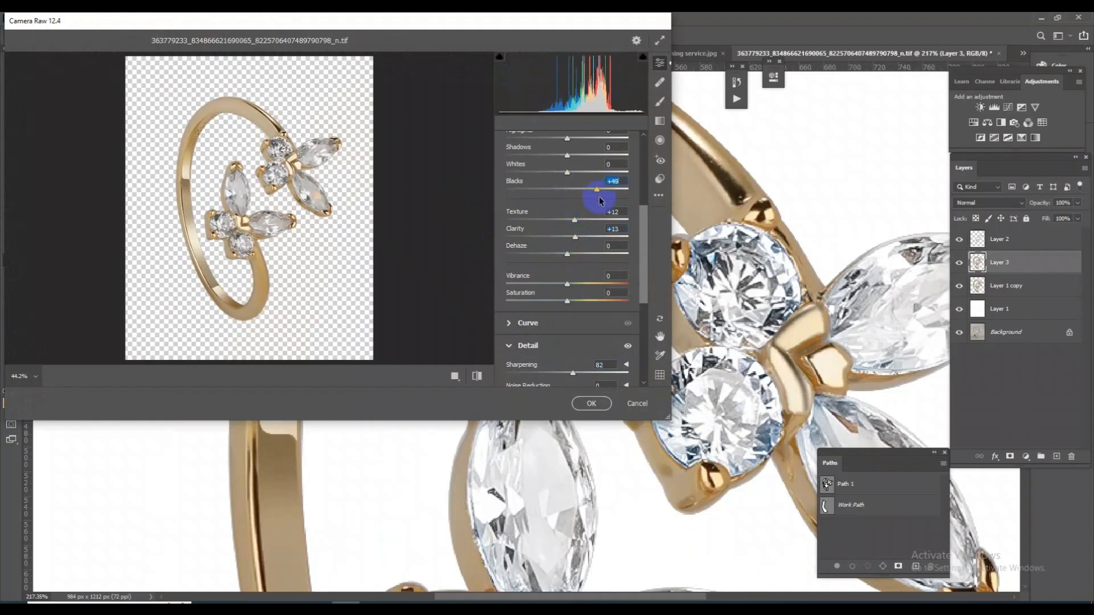
scroll(582, 218, "up", 2)
left_click_drag(598, 248, 618, 245)
left_click_drag(569, 211, 636, 233)
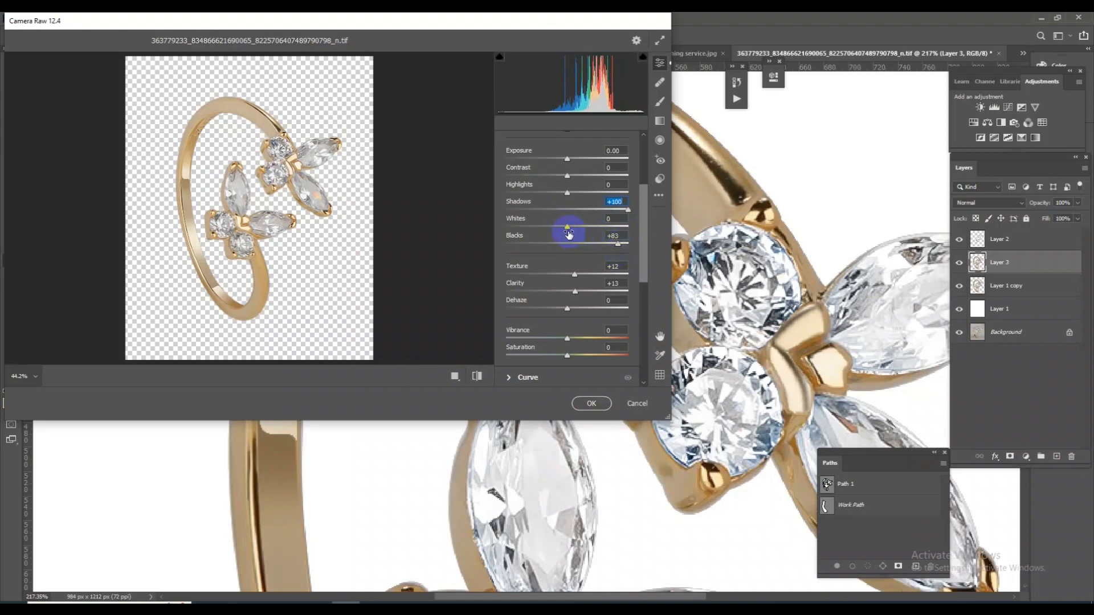
left_click_drag(567, 228, 600, 217)
scroll(584, 217, "up", 1)
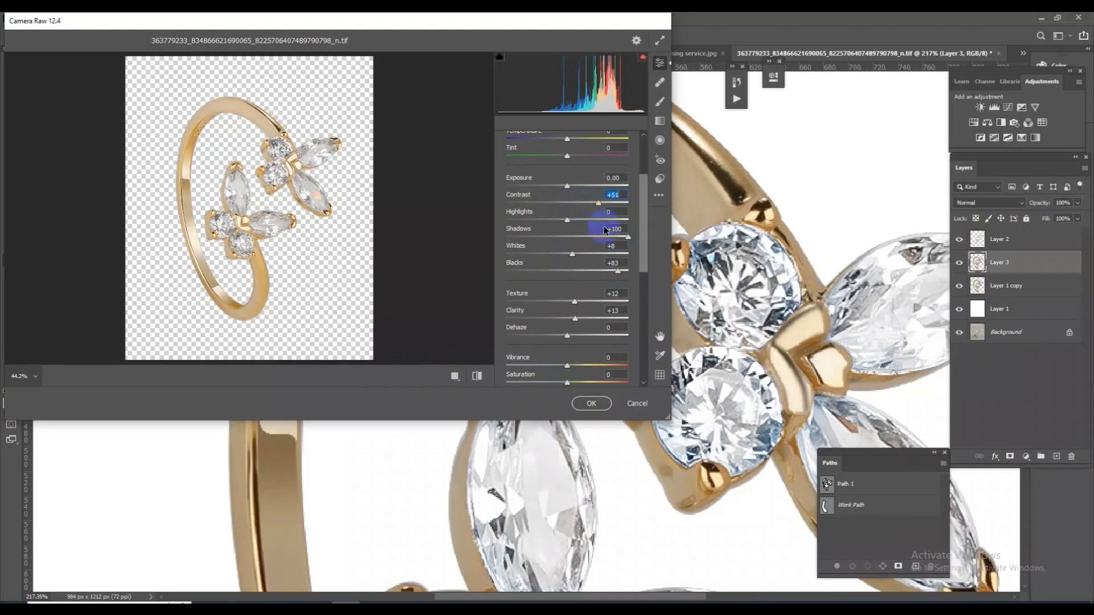
left_click(590, 403)
Step: Inspect the ring closely and compare its look with Layer 3 hidden and shown
left_click_drag(762, 297, 701, 201)
left_click_drag(521, 404, 572, 420)
left_click_drag(476, 405, 482, 411)
key("ctrl+z")
key("ctrl+z")
key("ctrl+z")
key("ctrl+z")
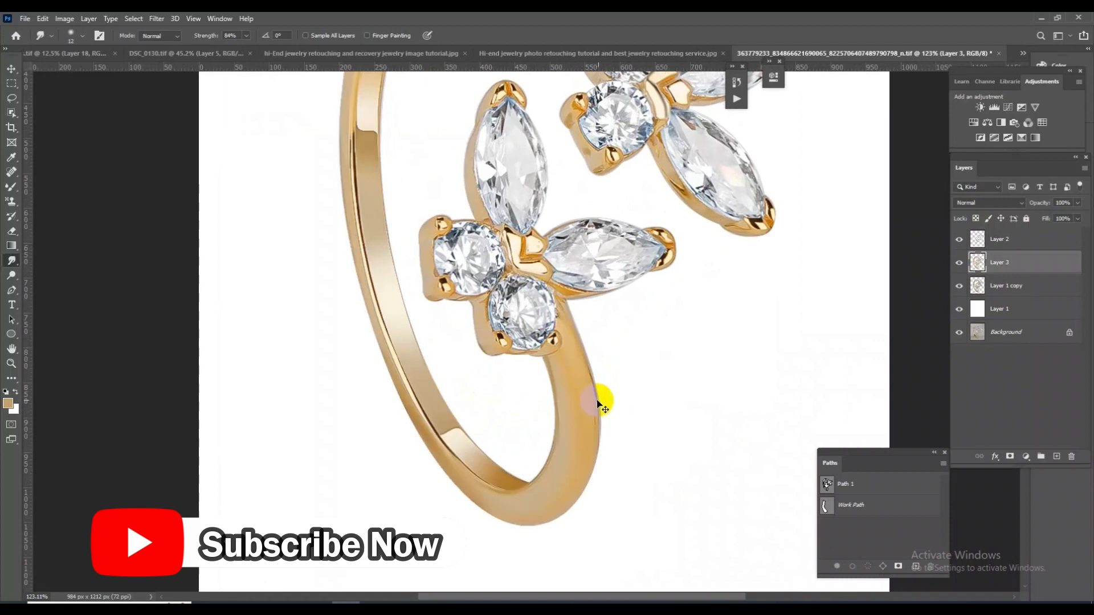
key("ctrl+0")
left_click_drag(511, 275, 562, 282)
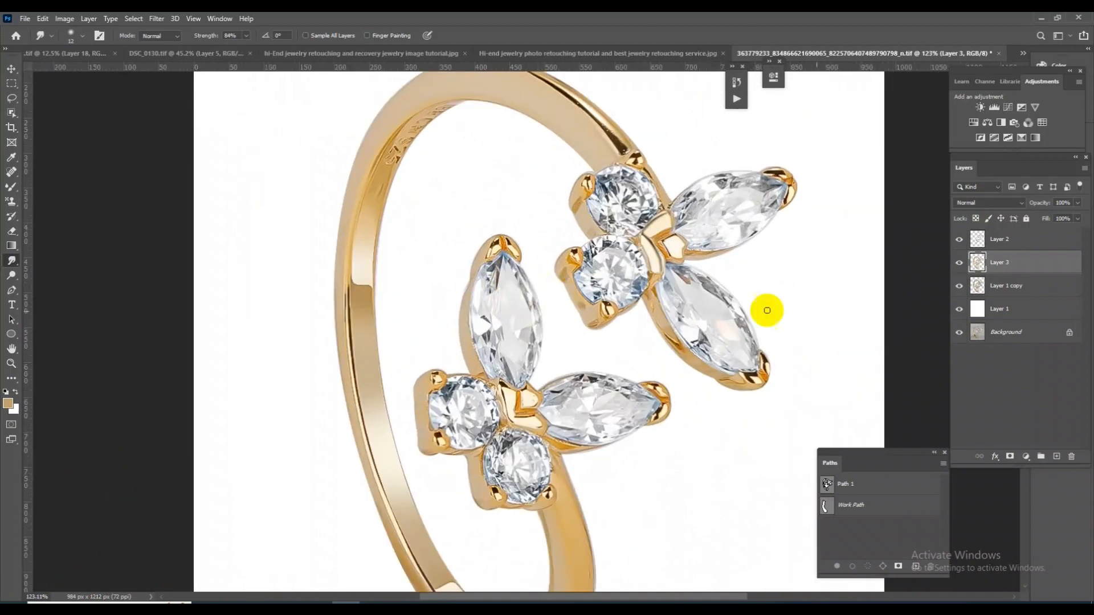
left_click(962, 263)
left_click(962, 263)
left_click(962, 264)
left_click(961, 263)
left_click(962, 264)
left_click(961, 263)
left_click(962, 263)
left_click(961, 263)
left_click_drag(577, 308, 578, 257)
left_click_drag(663, 333, 623, 318)
left_click_drag(582, 421, 663, 289)
left_click_drag(682, 365, 650, 326)
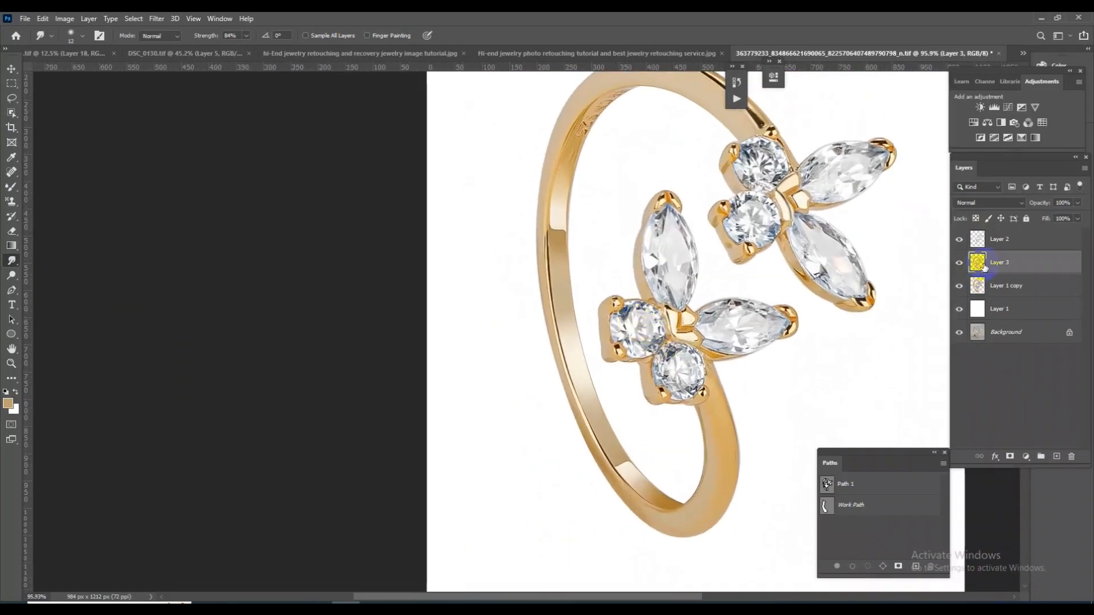
Step: Select the ring's outline and fill it on a new layer with light gold sampled from the other open jewelry document
left_click(977, 263, "ctrl")
left_click(1056, 456)
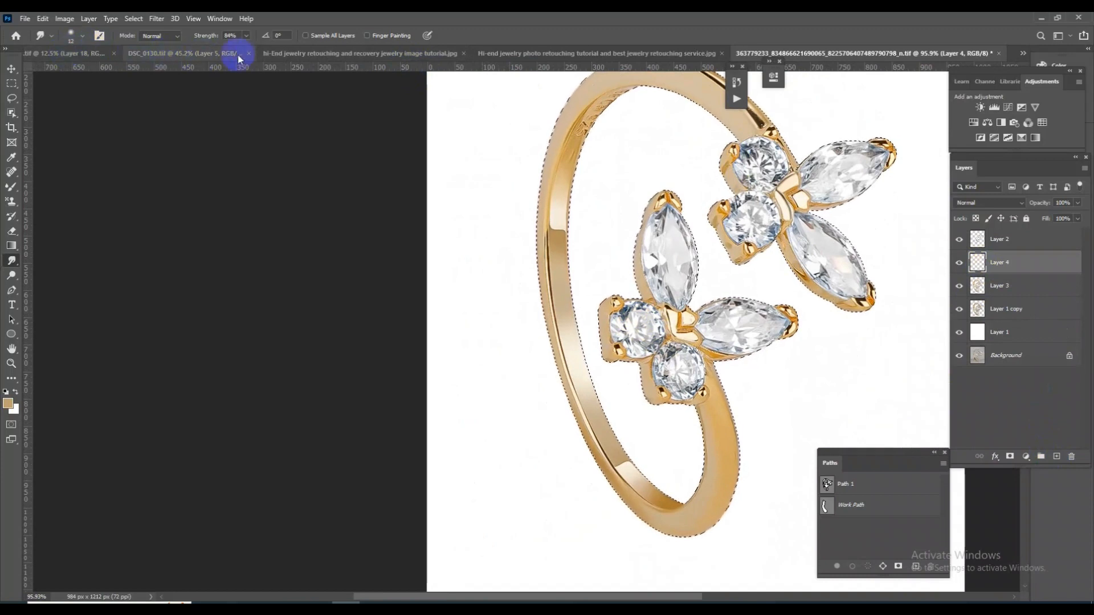
left_click(64, 53)
left_click_drag(12, 192, 60, 186)
left_click(692, 372, "alt")
left_click(957, 53)
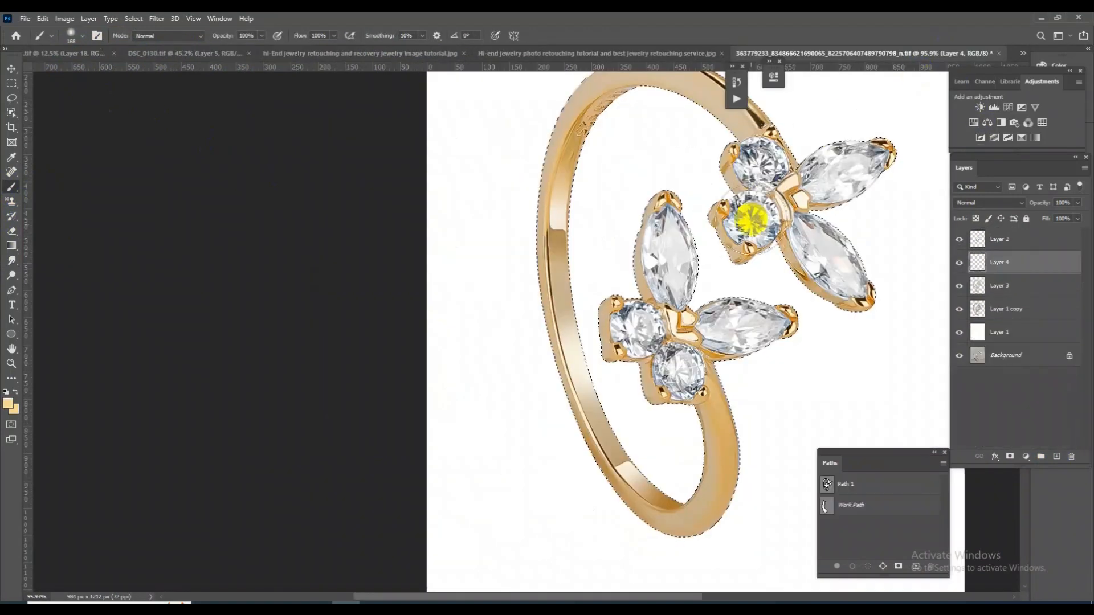
key("alt+BackSpace")
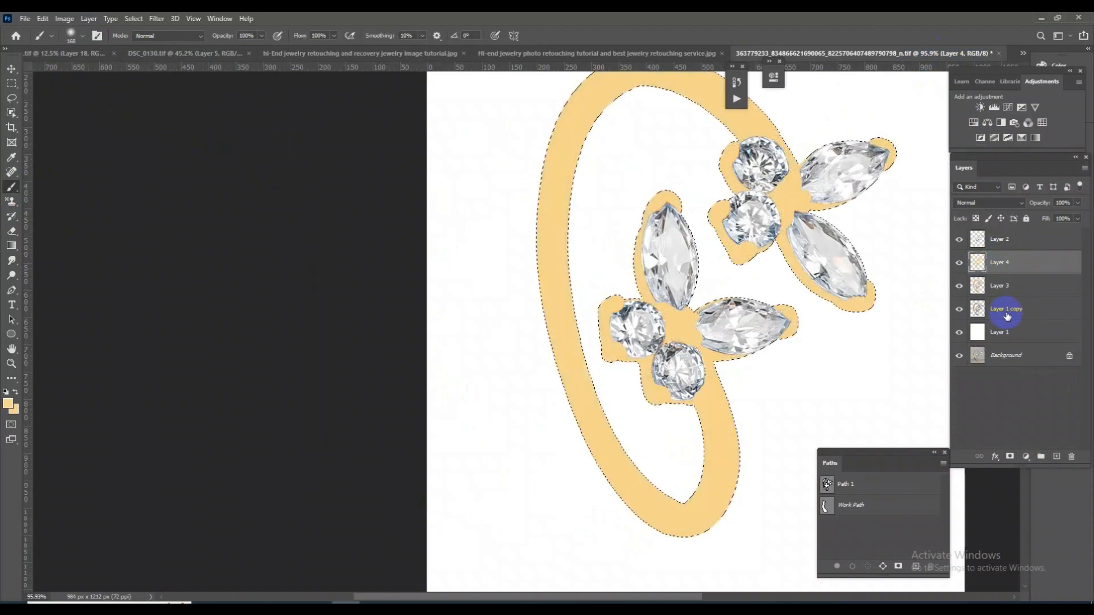
Step: Set the gold fill layer to Color blending with 62% fill and merge it with Layer 3
left_click(992, 203)
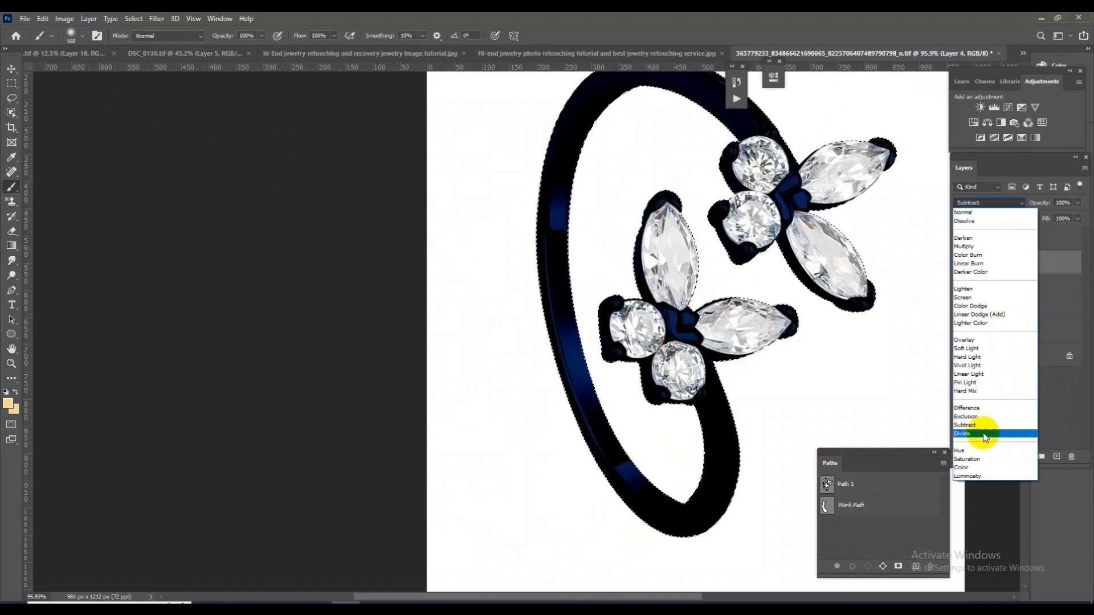
left_click(972, 472)
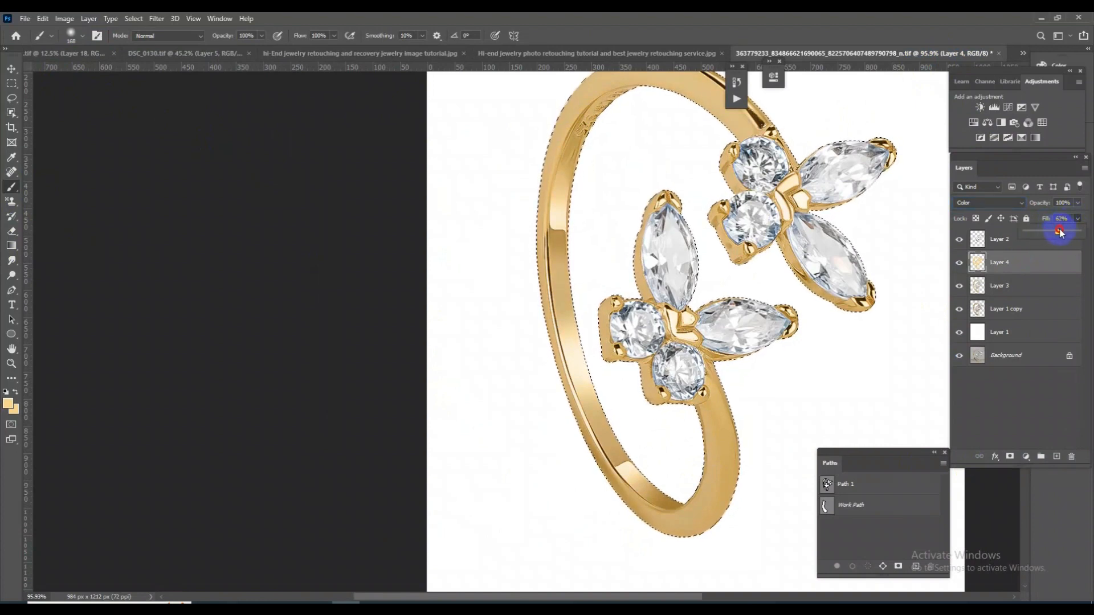
left_click(1010, 287, "shift")
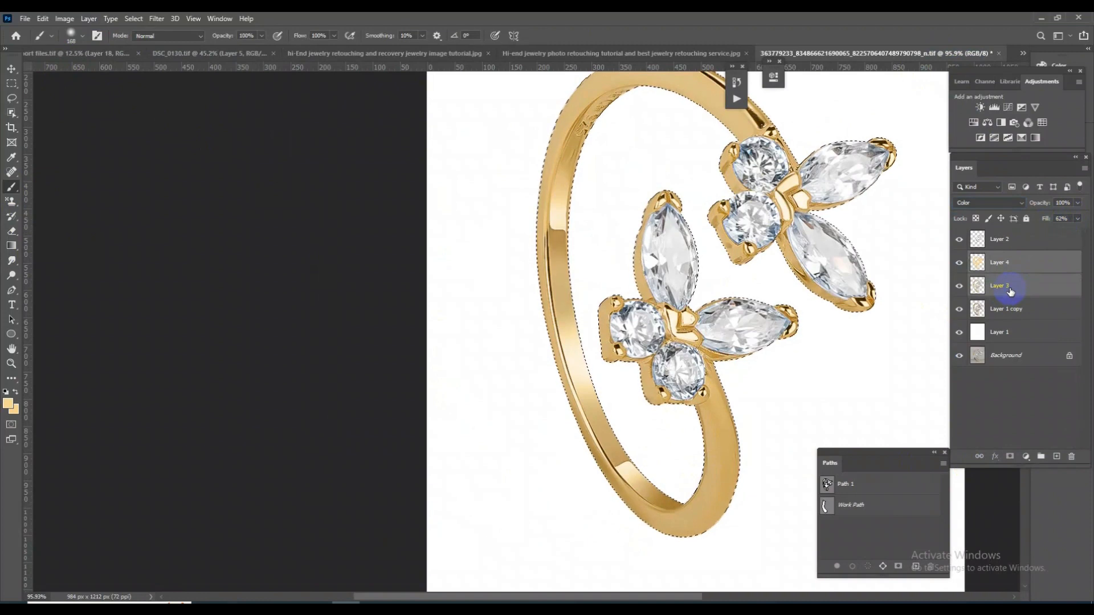
key("ctrl+e")
Step: Add a Levels adjustment limited to the ring with black input 8 and white input 222
scroll(639, 288, "up", 5)
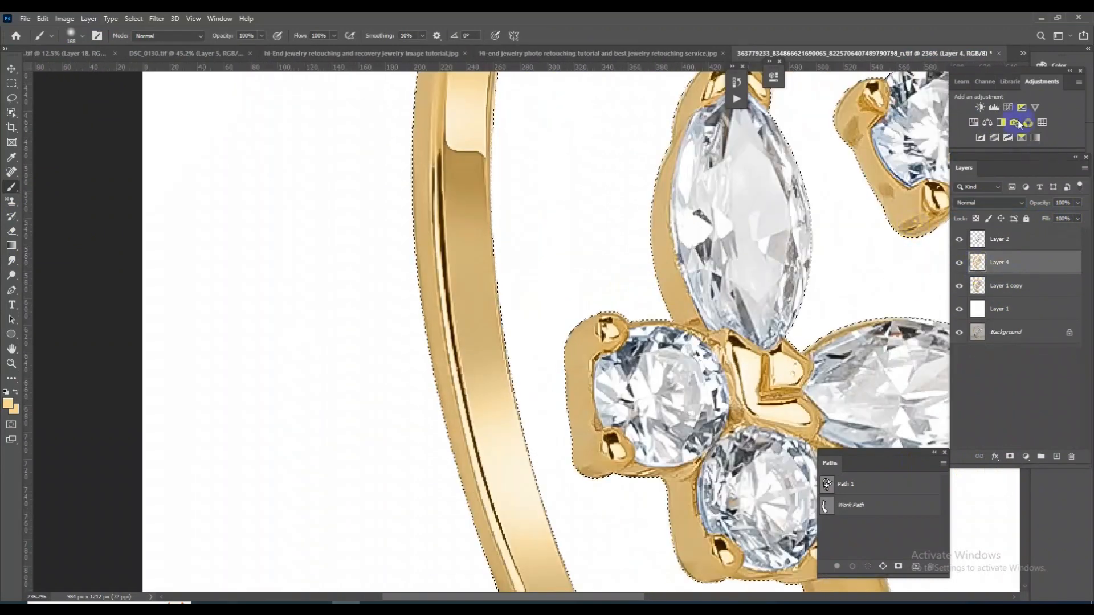
left_click(994, 107)
left_click_drag(626, 196, 629, 195)
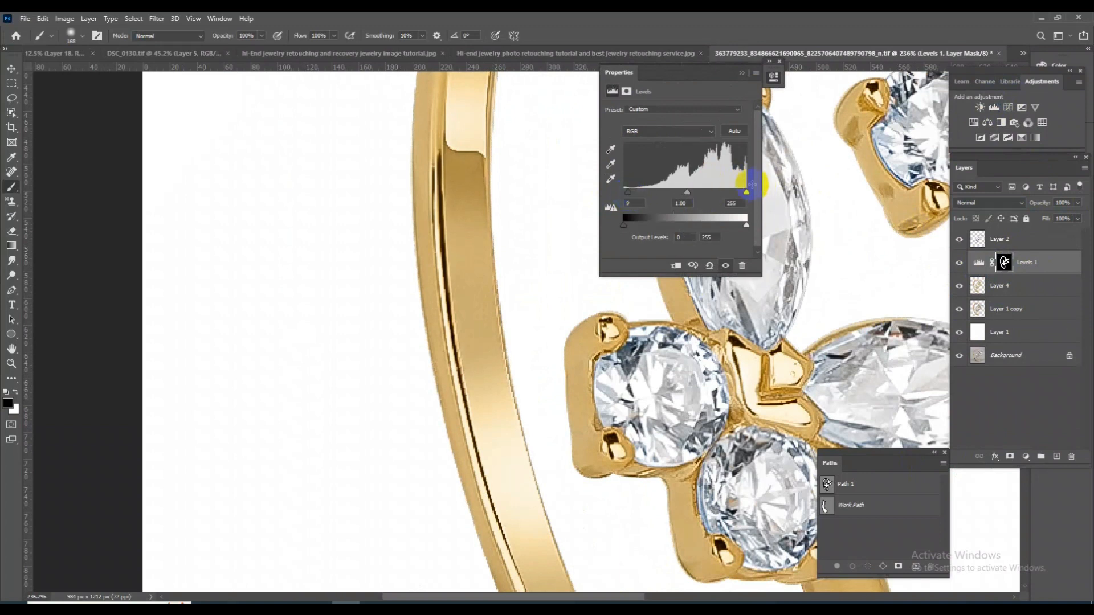
left_click_drag(746, 194, 737, 193)
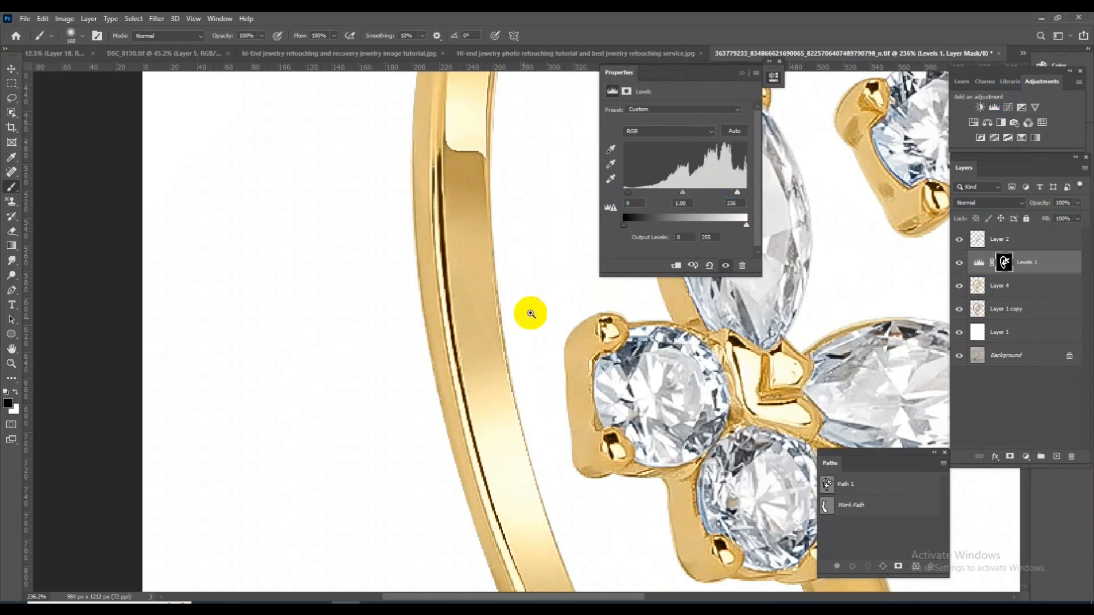
scroll(530, 310, "down", 5)
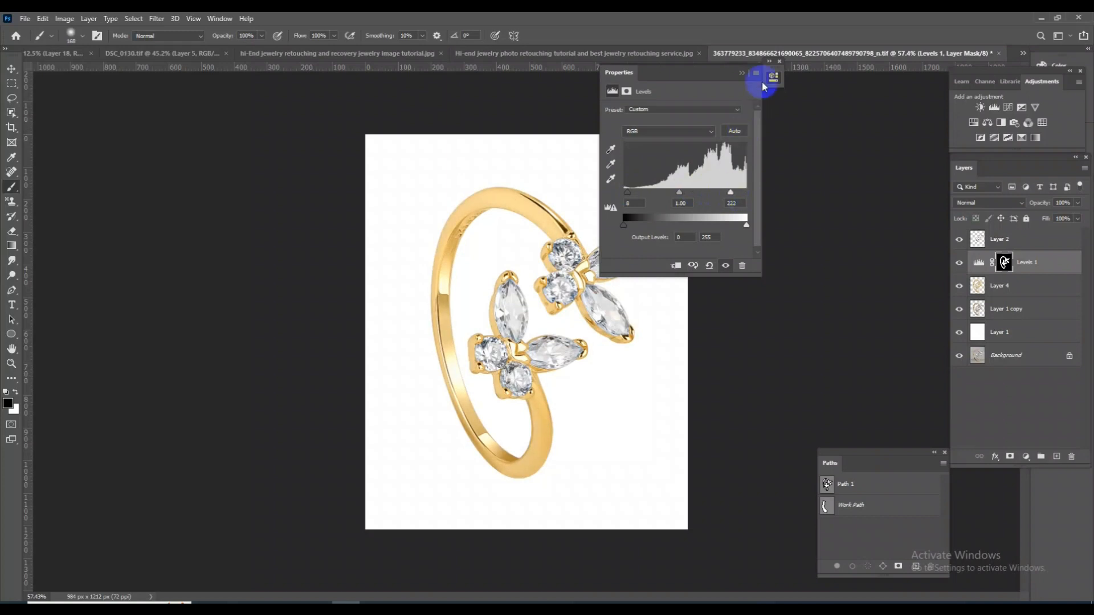
left_click(742, 73)
Step: Compare the ring with and without the Levels adjustment at close and full view
scroll(630, 331, "up", 1)
scroll(630, 331, "up", 5)
left_click(959, 263)
left_click(961, 262)
scroll(626, 317, "down", 6)
scroll(504, 398, "down", 2)
scroll(504, 399, "up", 5)
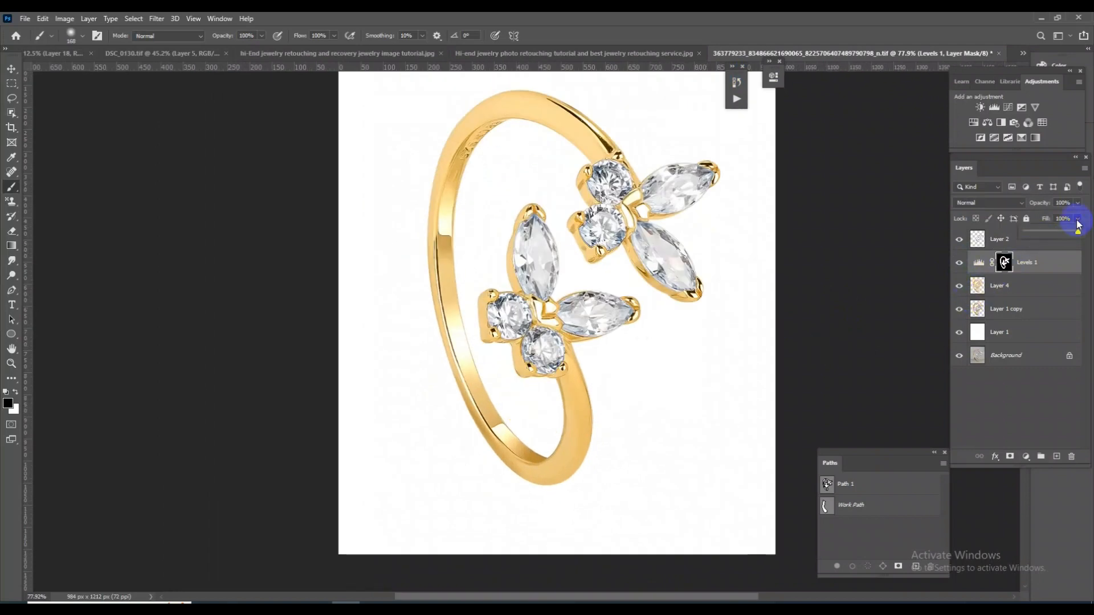
Step: Reduce the Levels adjustment's fill to 62% and merge it with Layer 4
left_click_drag(1047, 235, 1057, 231)
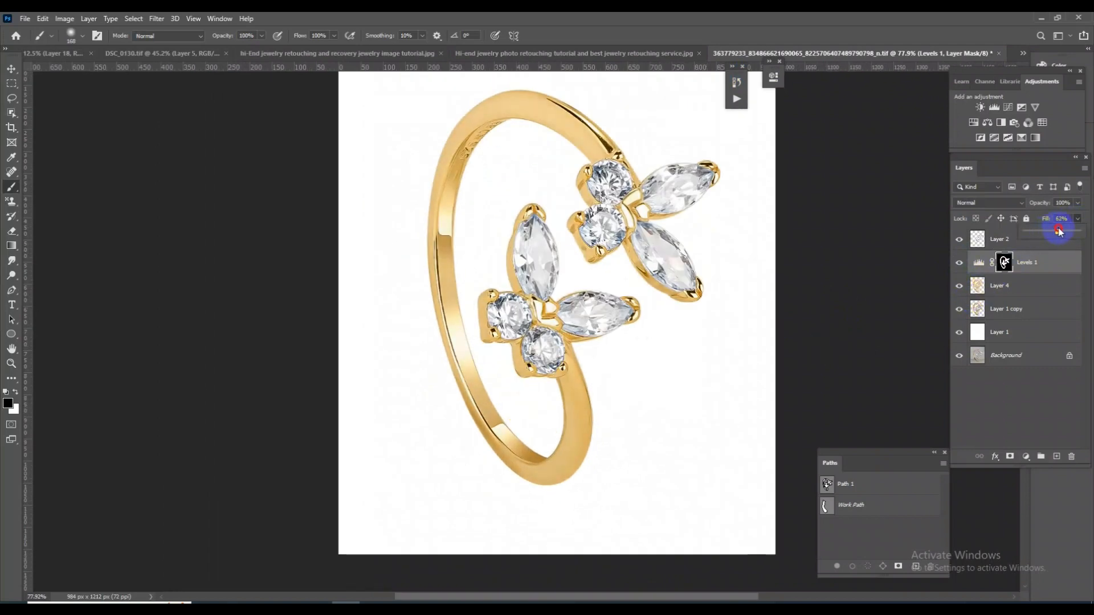
left_click(1010, 288, "shift")
key("ctrl+e")
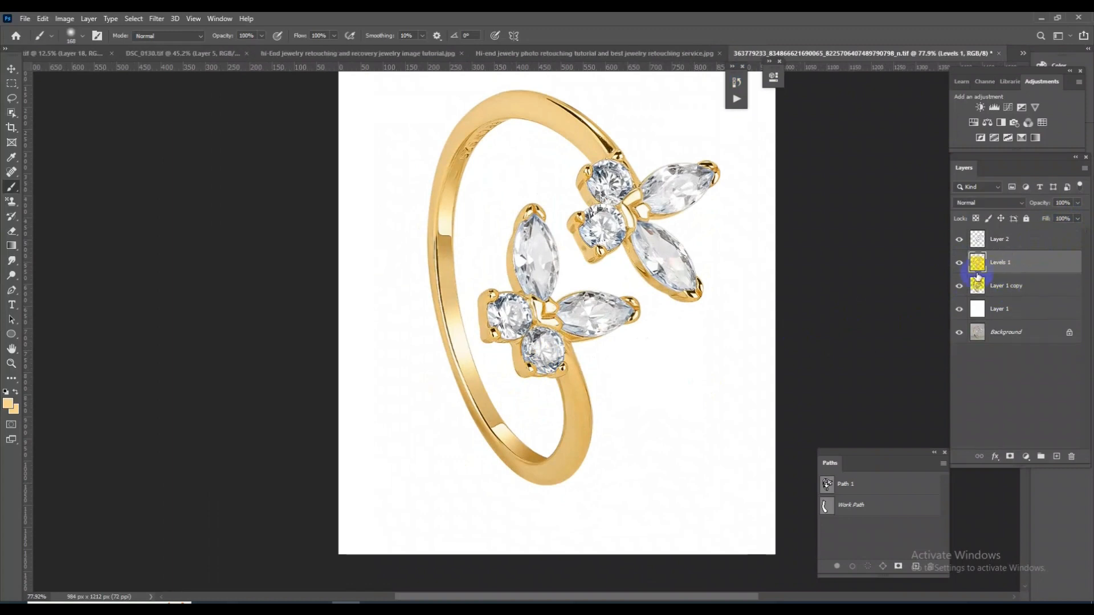
Step: Select the stones from Layer 2 and add a Levels adjustment with black input 14 and white input 241
left_click(1001, 246)
scroll(546, 293, "up", 1)
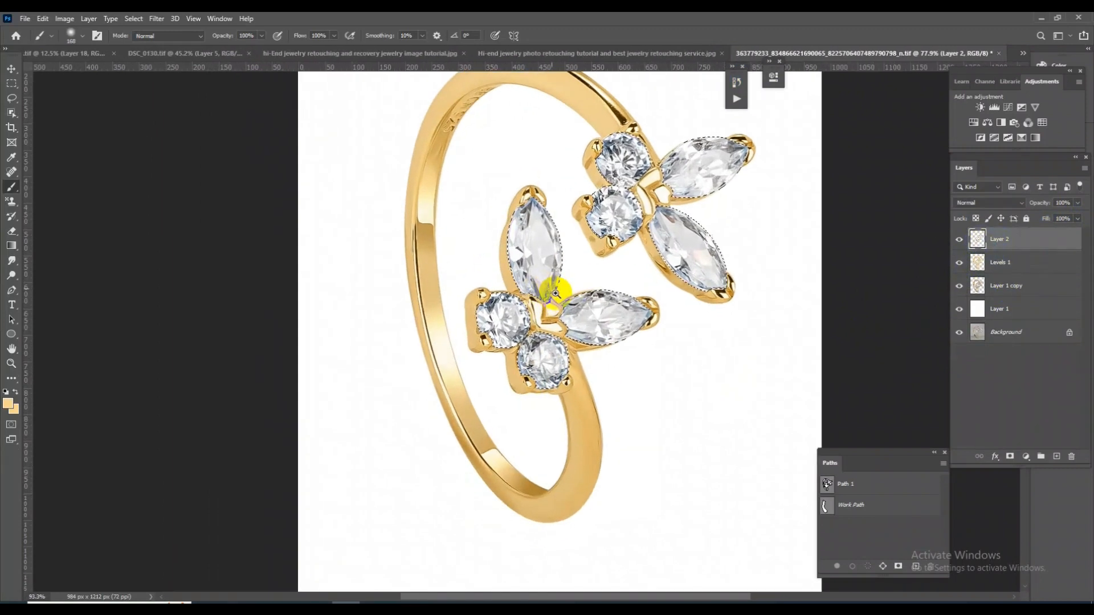
left_click(977, 240, "ctrl")
left_click(994, 107)
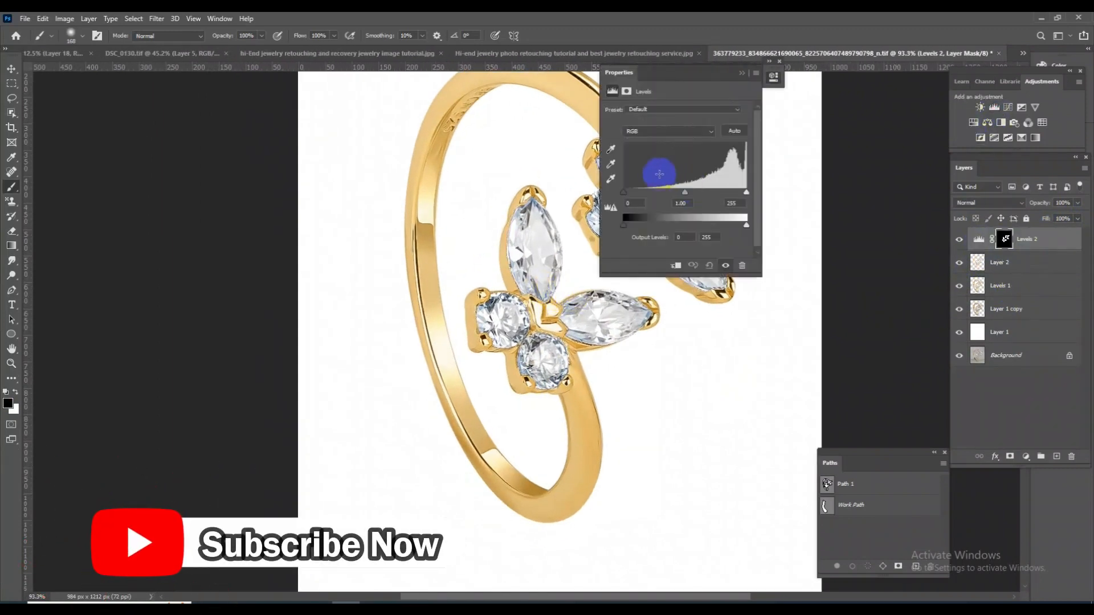
left_click_drag(624, 194, 631, 199)
left_click_drag(743, 195, 737, 194)
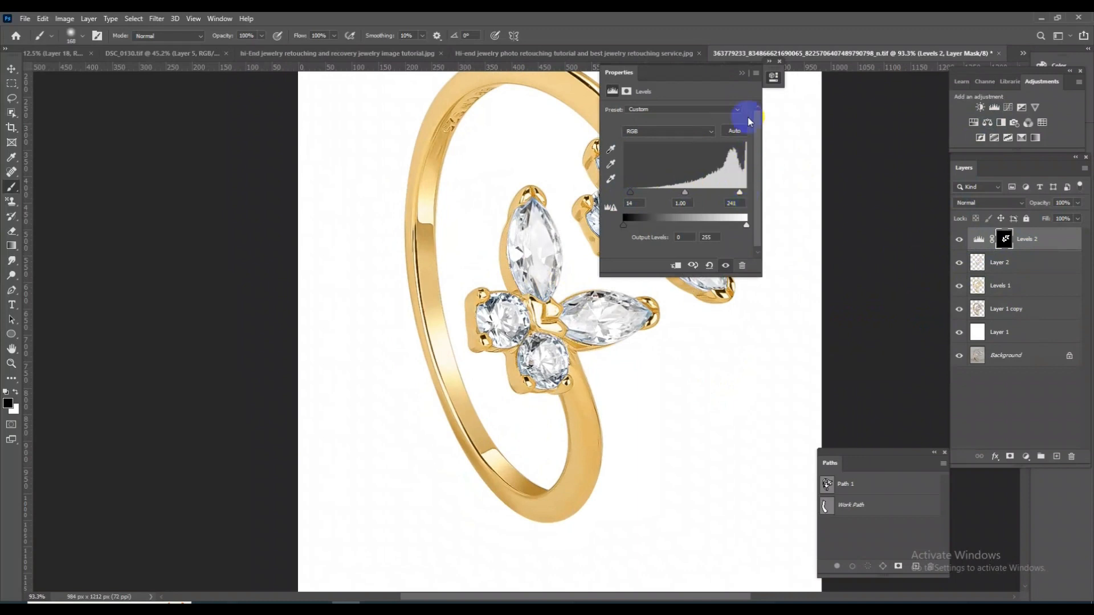
left_click(742, 73)
Step: Compare the stones with and without the Levels 2 adjustment and merge it into Layer 2
left_click_drag(793, 290, 714, 248)
left_click_drag(516, 343, 659, 336)
left_click(959, 240)
left_click(959, 240)
left_click(960, 240)
left_click(959, 240)
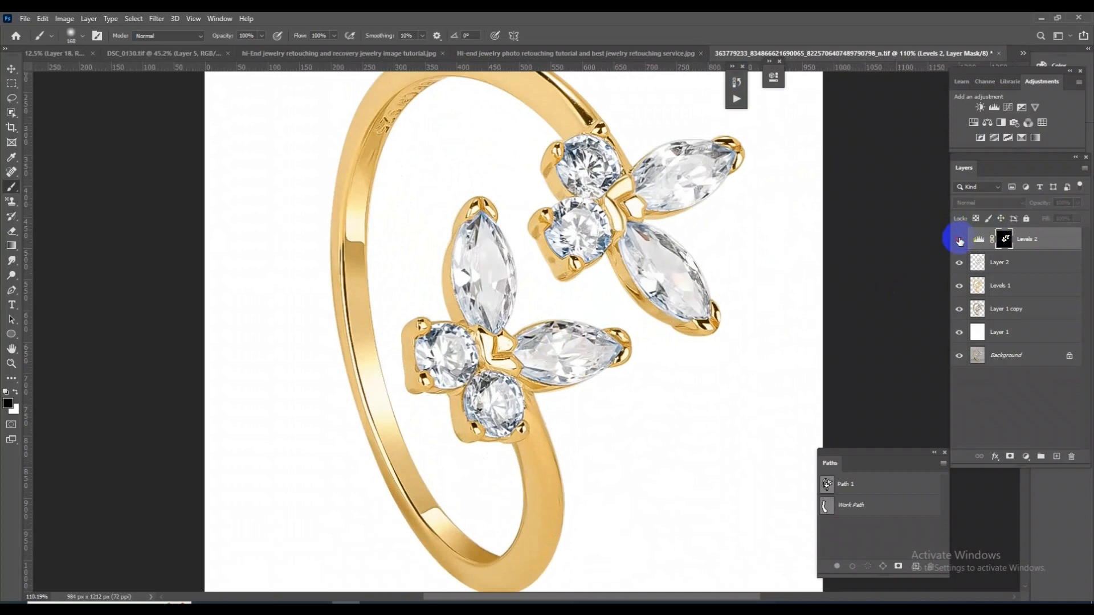
left_click(959, 240)
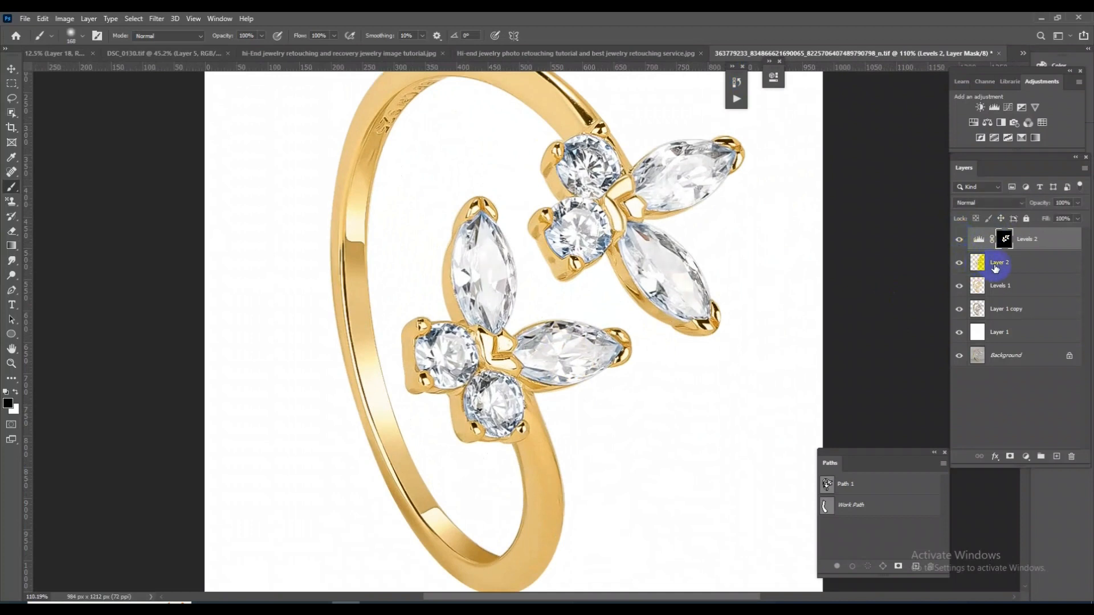
key("ctrl+e")
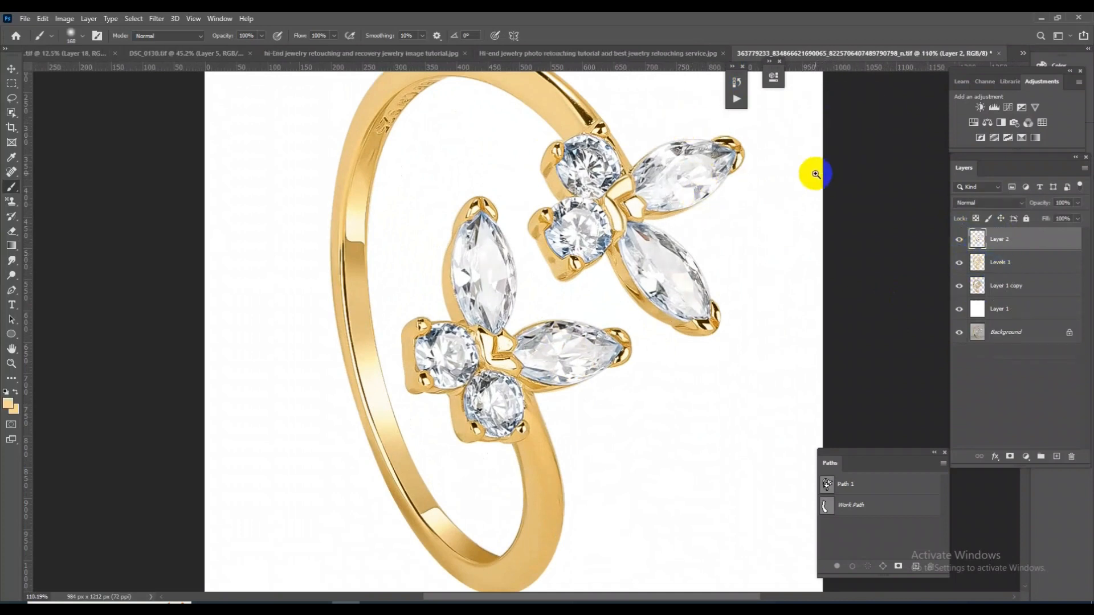
Step: Open the finished reference JPG showing the gold and silver rings from the Desktop
left_click_drag(755, 272, 676, 217)
left_click_drag(548, 321, 598, 353)
left_click(23, 19)
left_click(39, 41)
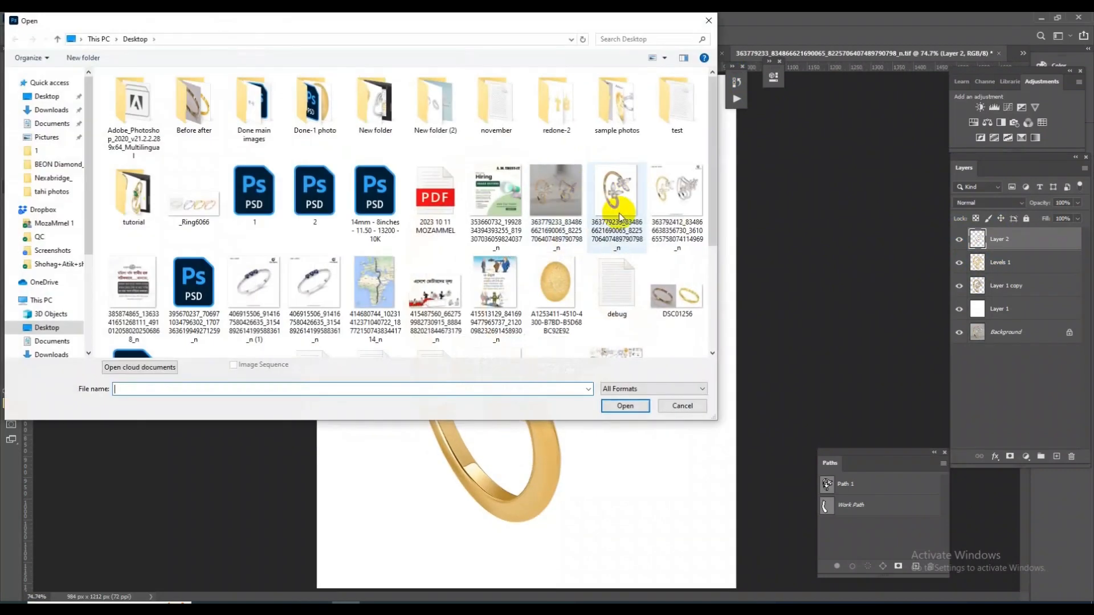
double_click(678, 189)
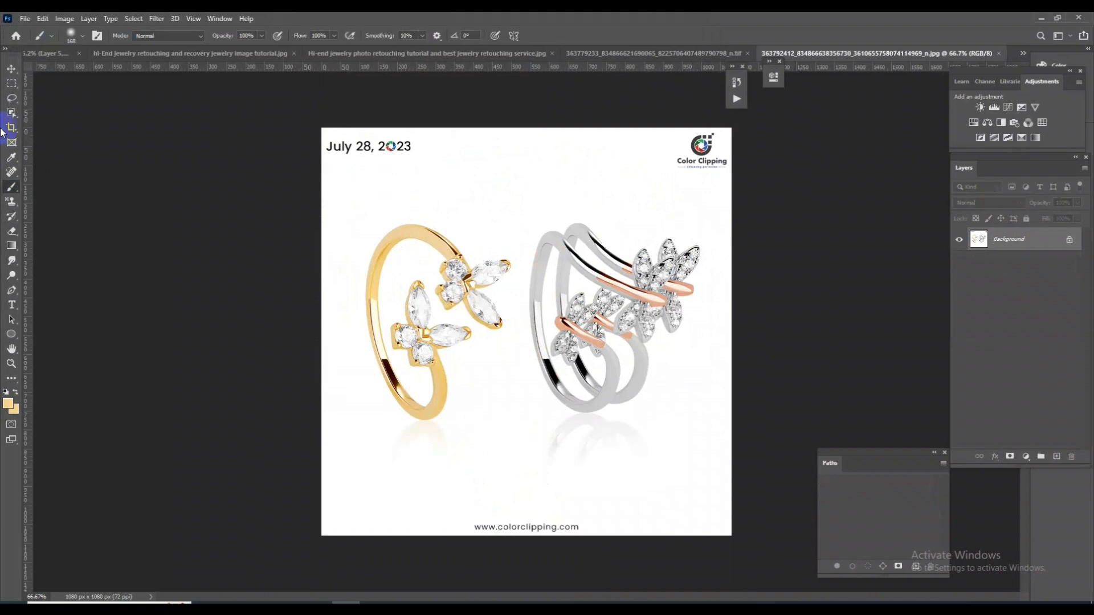
Step: Copy a rectangular area around the reference's gold ring and paste it into the ring retouching document
left_click(12, 87)
left_click_drag(336, 169, 497, 470)
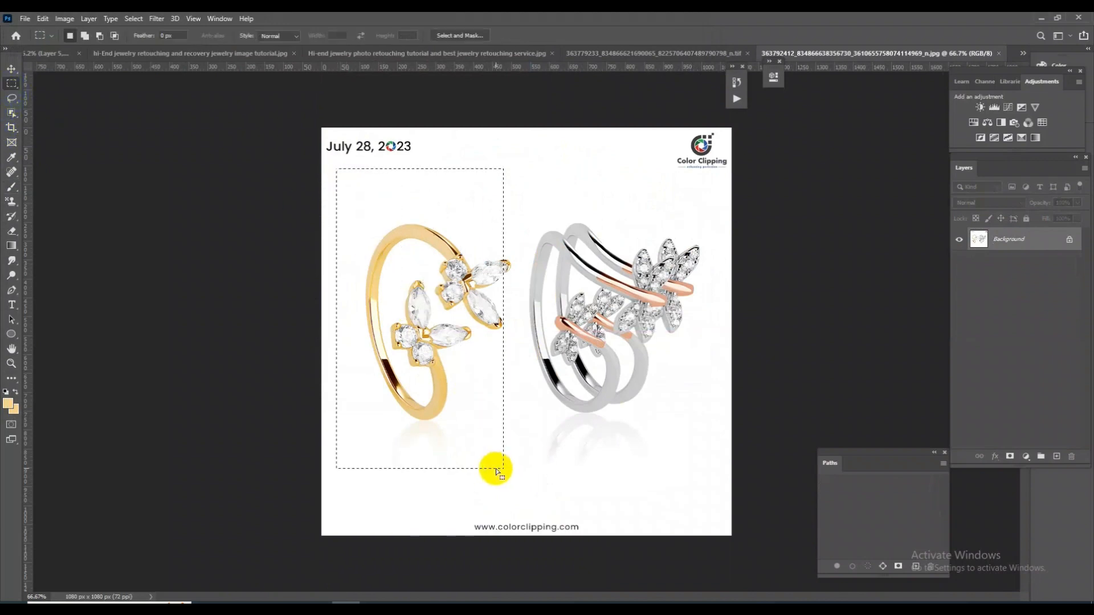
left_click(686, 53)
key("ctrl+v")
Step: Move the pasted reference ring over the canvas's right edge and place its layer directly beneath Levels 1
key("ctrl+t")
left_click_drag(586, 365, 775, 419)
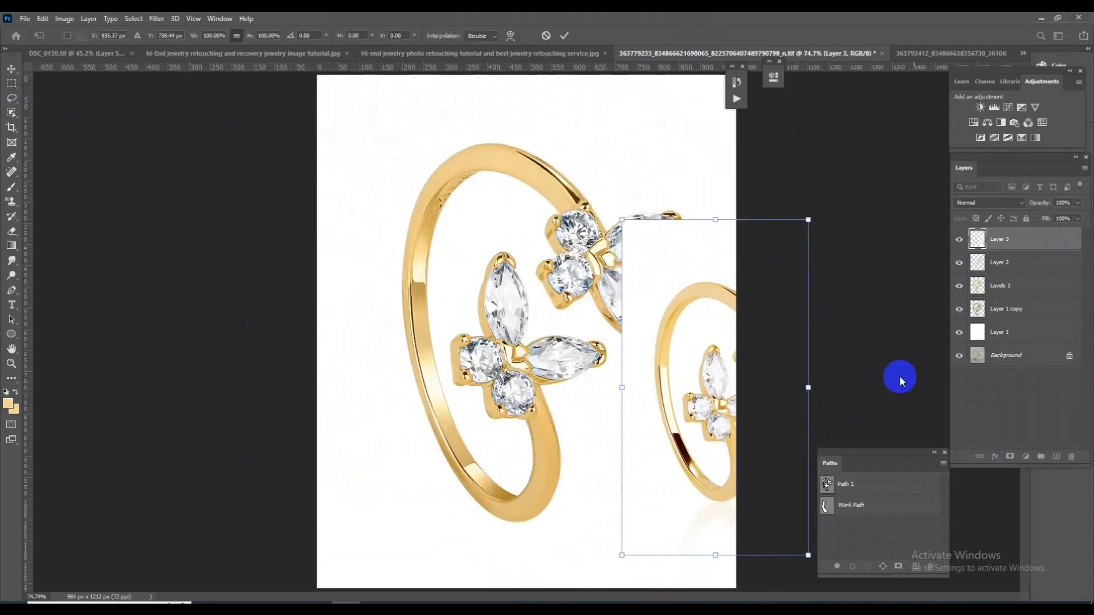
key("Return")
left_click_drag(1027, 258, 1032, 299)
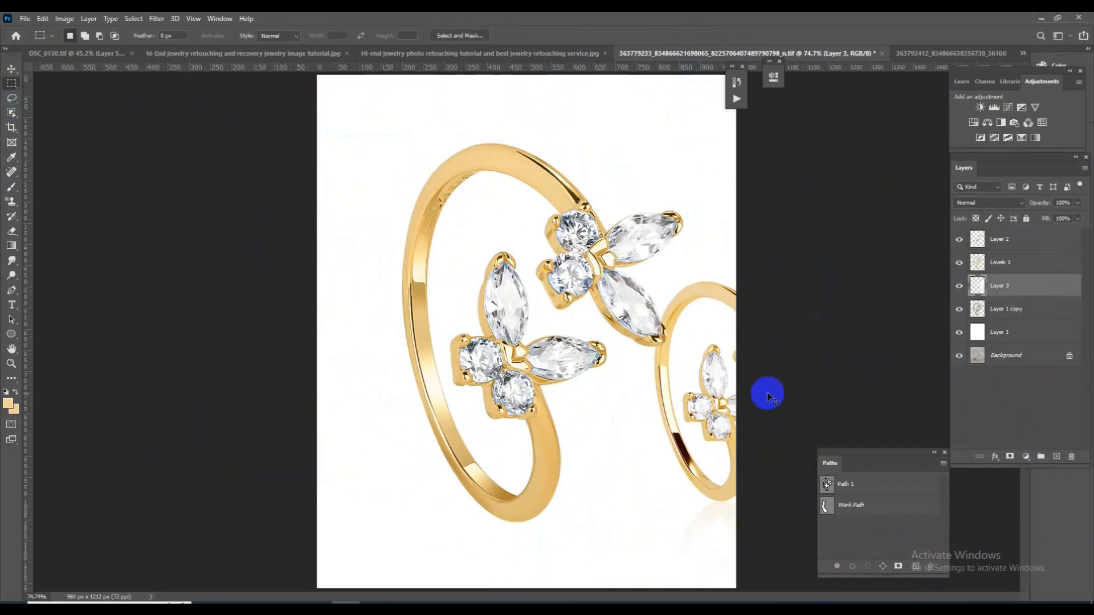
Step: Free Transform the pasted reference ring to about 137% width and 139% height, placing it over the canvas beside the retouched ring
key("ctrl+t")
left_click_drag(732, 446, 502, 337)
left_click_drag(580, 427, 615, 488)
left_click_drag(558, 384, 683, 540)
scroll(580, 392, "up", 4)
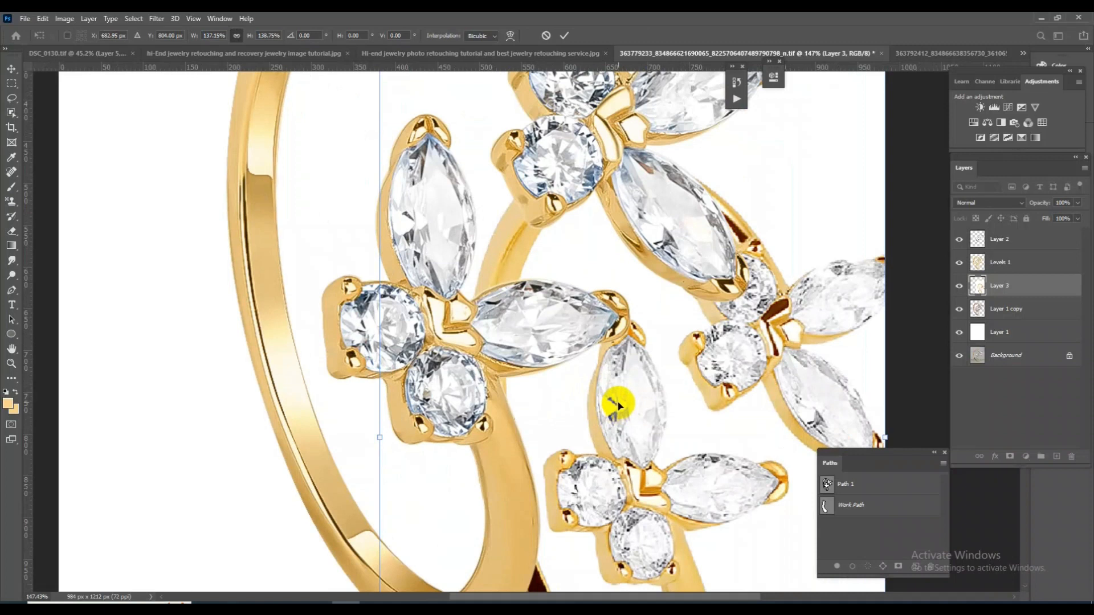
key("Return")
key("m")
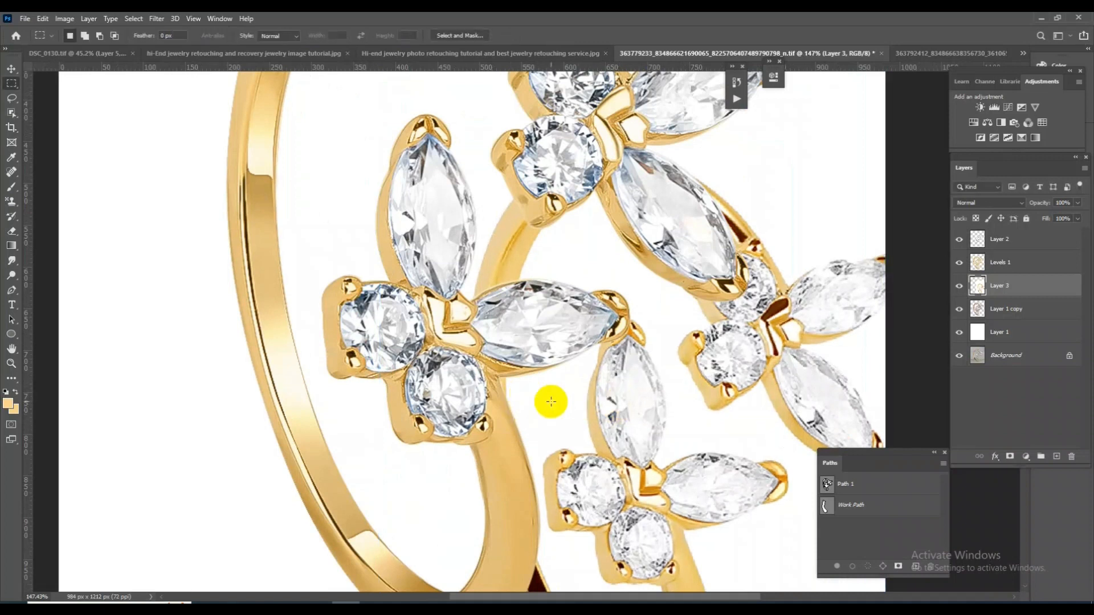
Step: Load the outline of the Levels 1 layer as a selection and apply the Sharpen More filter to the gold
left_click(1012, 270)
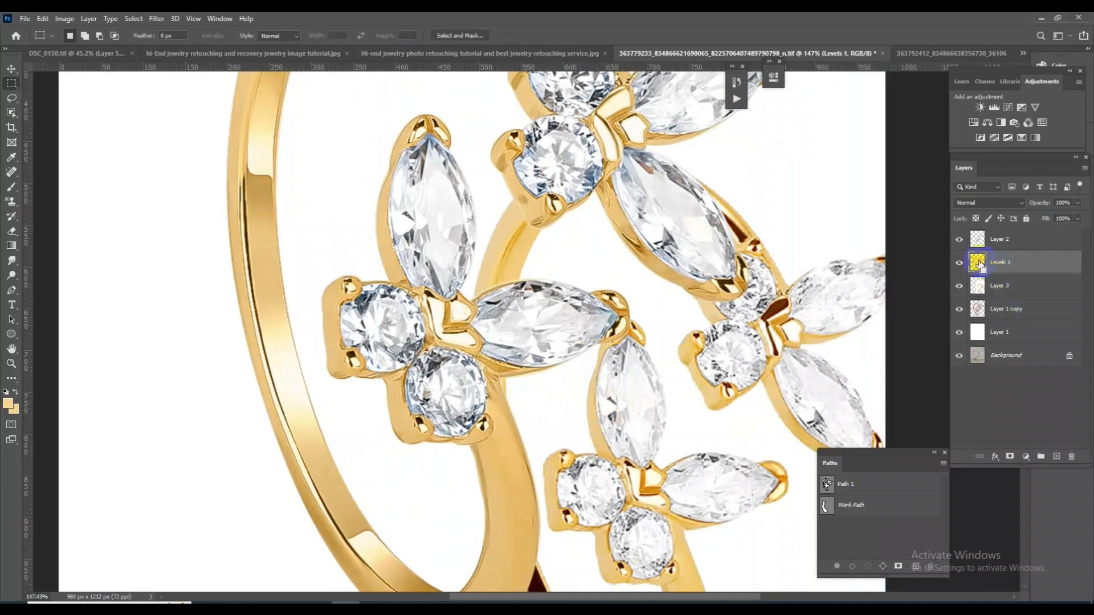
left_click(978, 262, "ctrl")
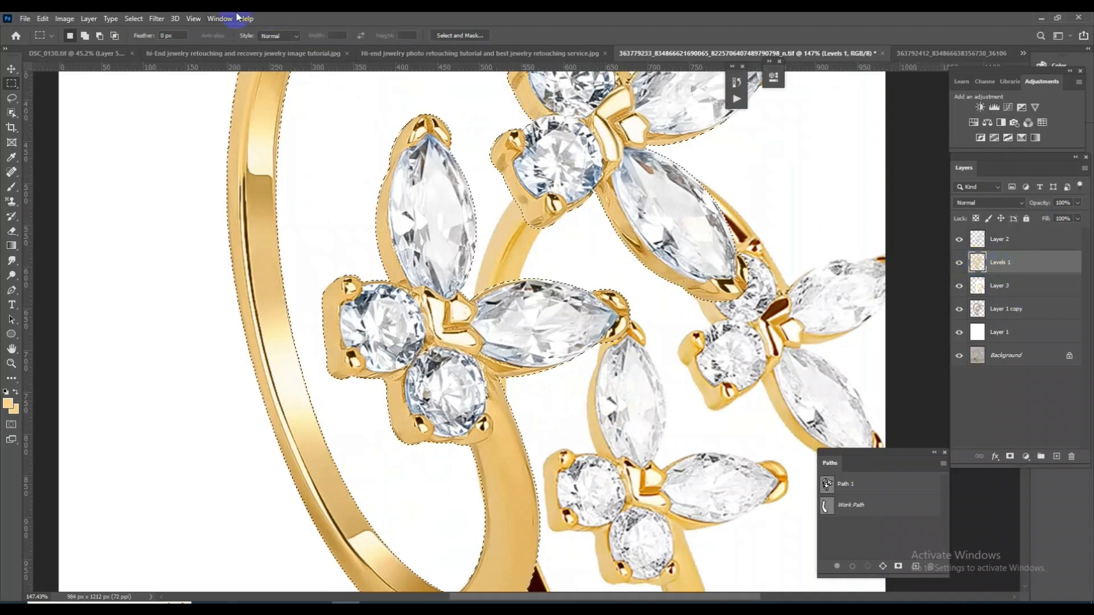
left_click(156, 18)
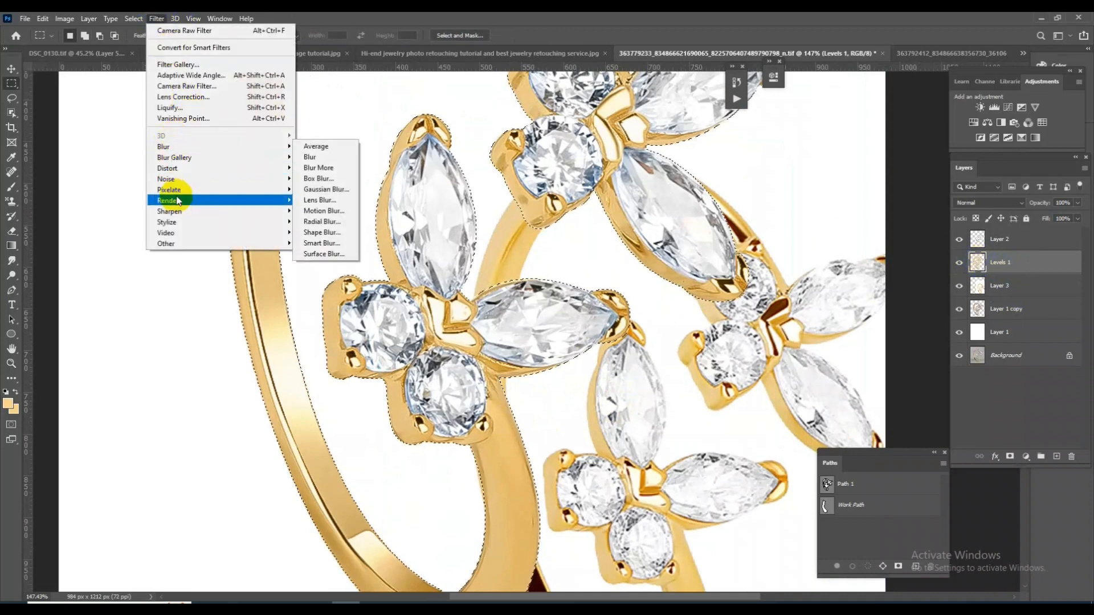
mouse_move(174, 212)
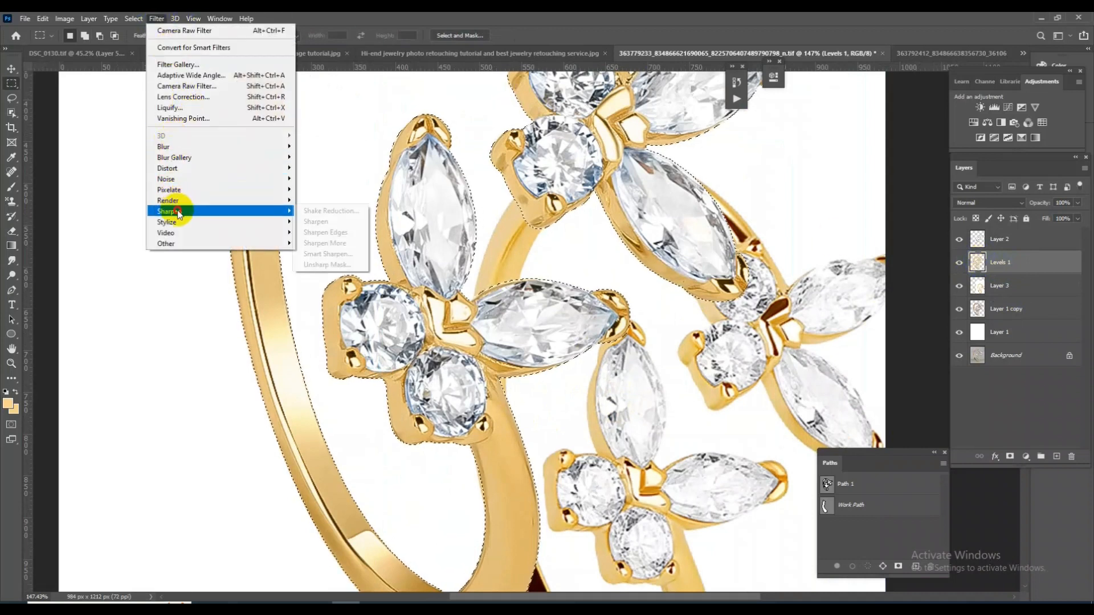
left_click(336, 244)
scroll(512, 393, "up", 3)
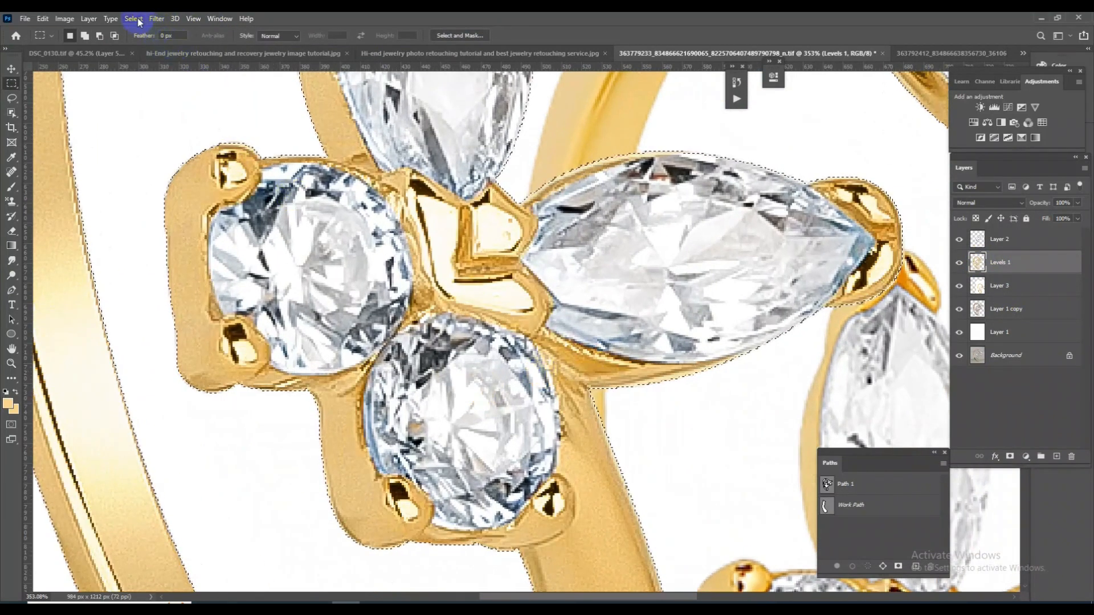
Step: Apply Smart Sharpen to Levels 1 with Amount 3%, Radius 1.0 px and Reduce Noise 10%, and clear the selection
left_click(157, 19)
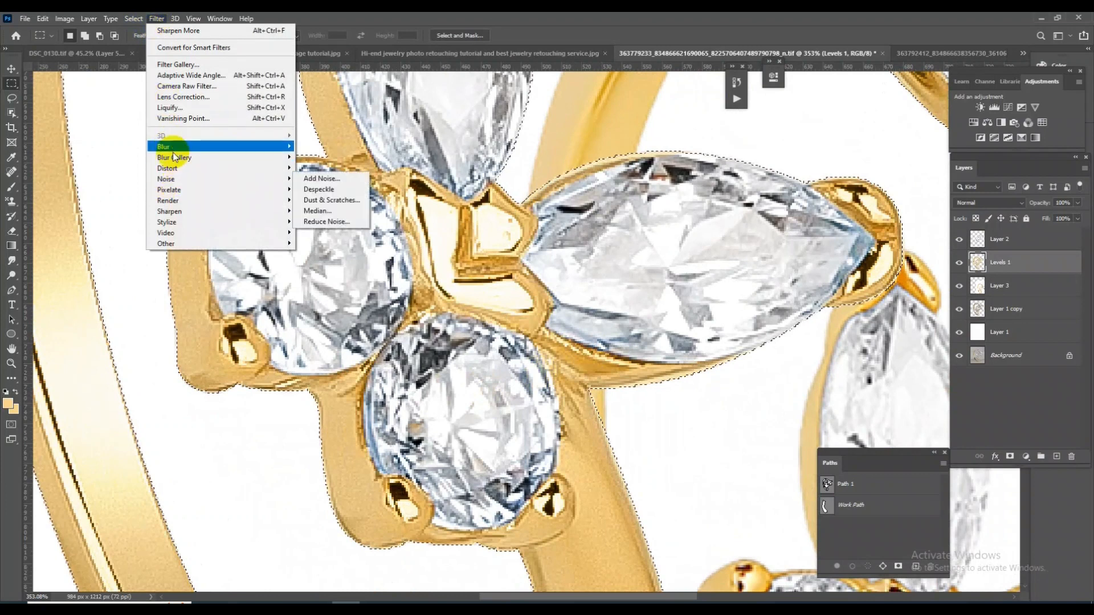
mouse_move(170, 211)
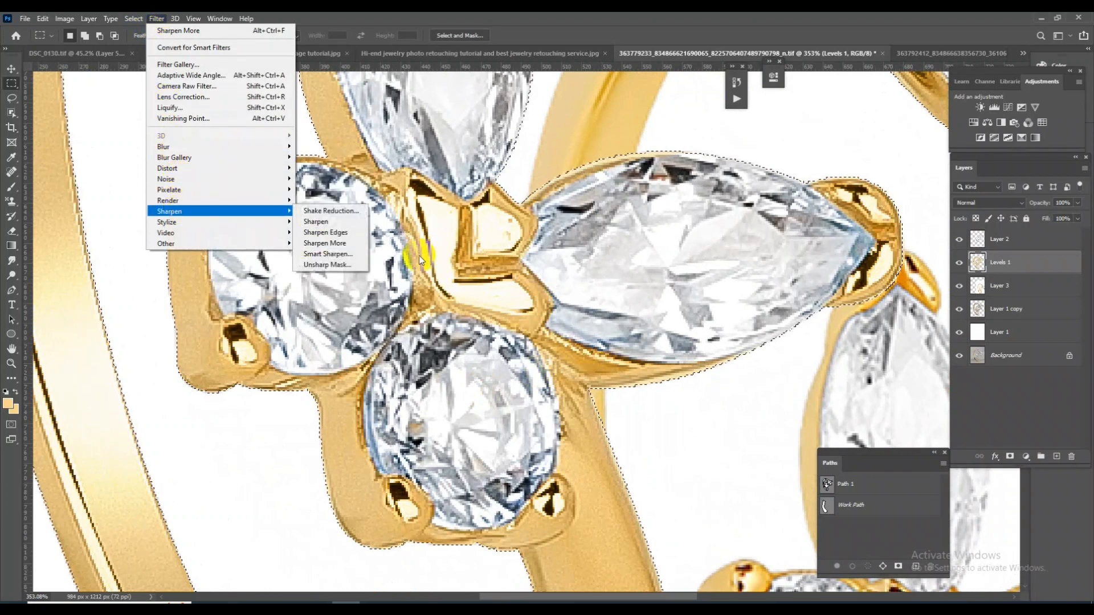
left_click(340, 255)
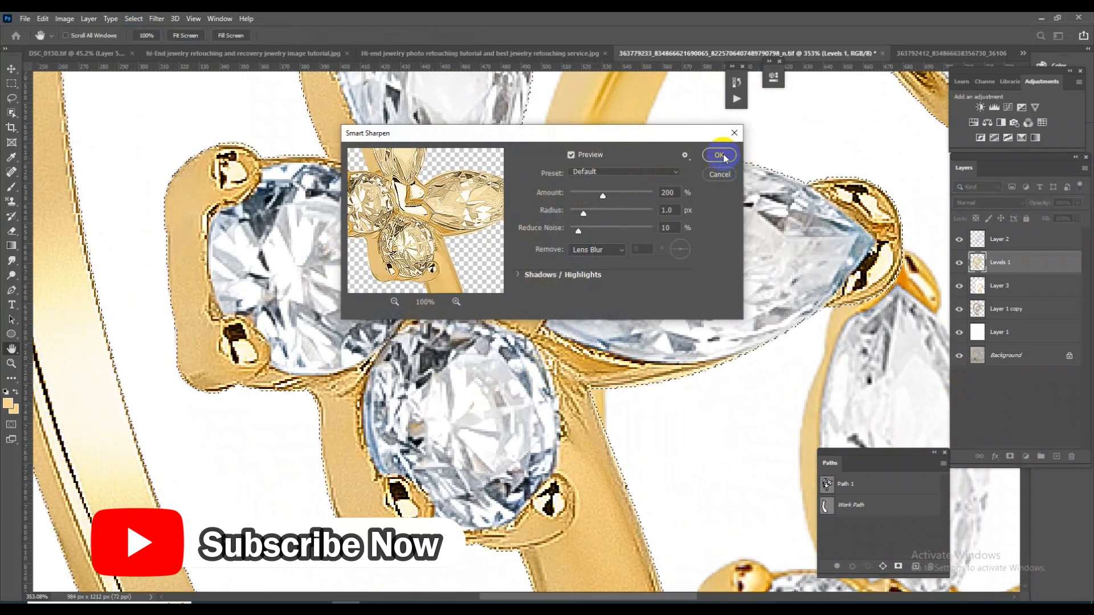
left_click_drag(602, 195, 569, 198)
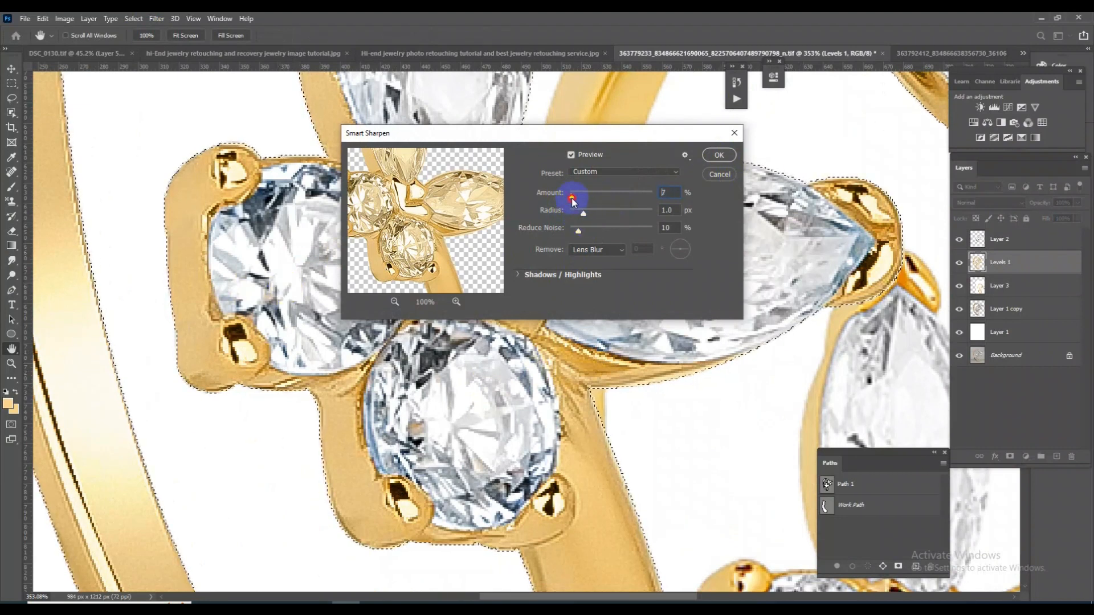
left_click_drag(575, 200, 575, 199)
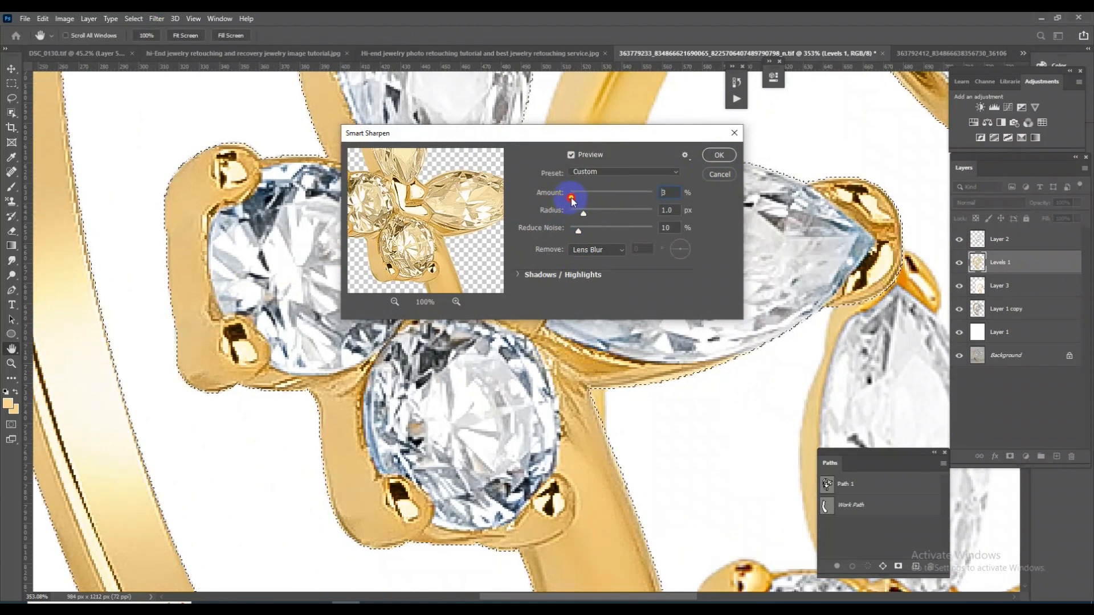
left_click_drag(573, 200, 572, 201)
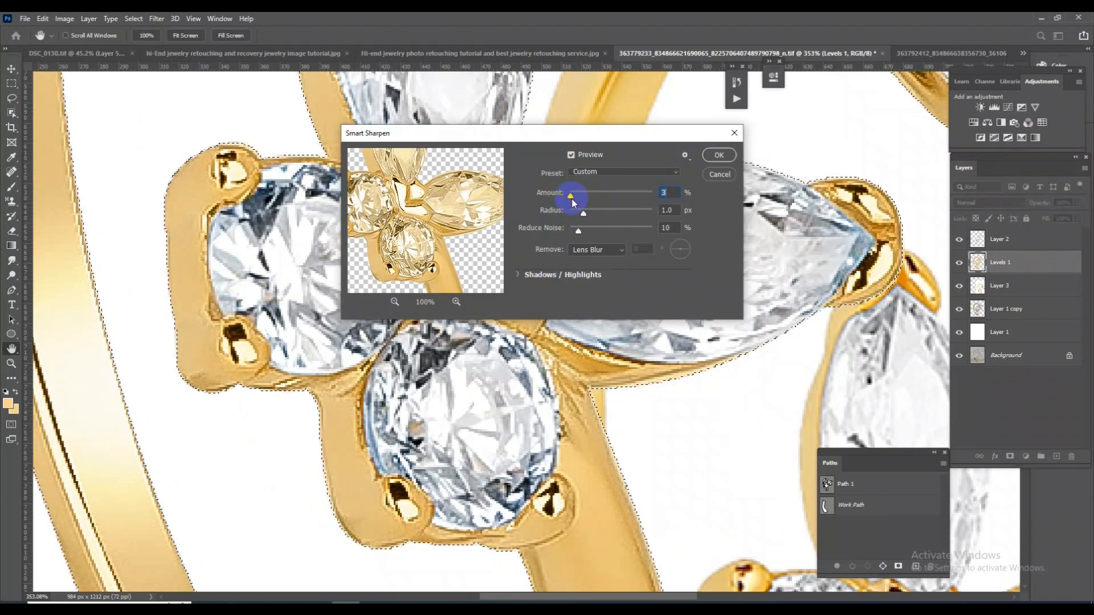
left_click(728, 154)
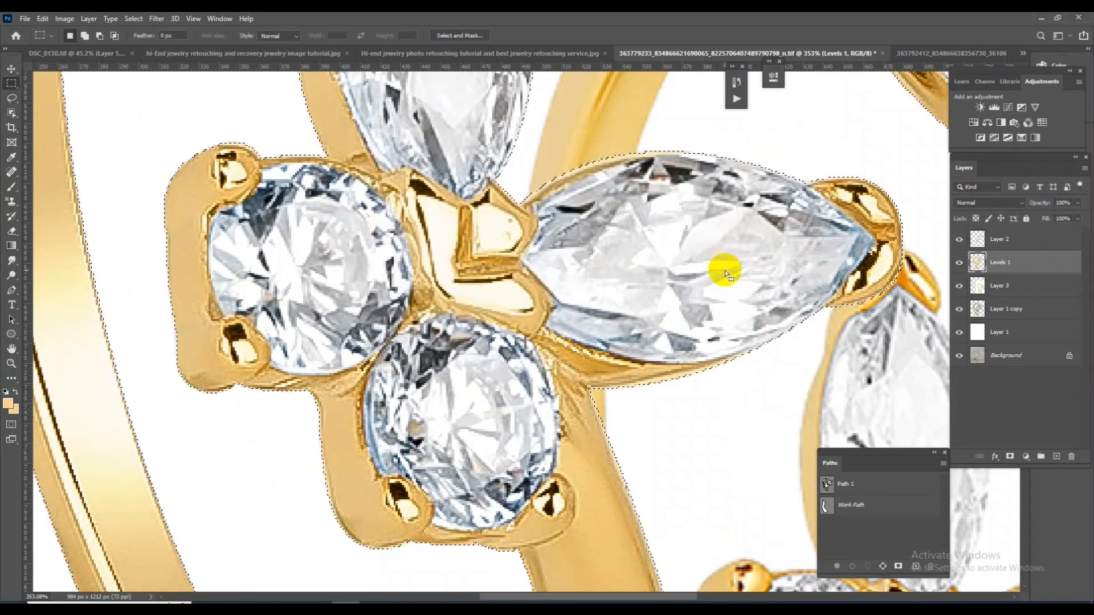
scroll(408, 402, "up", 2)
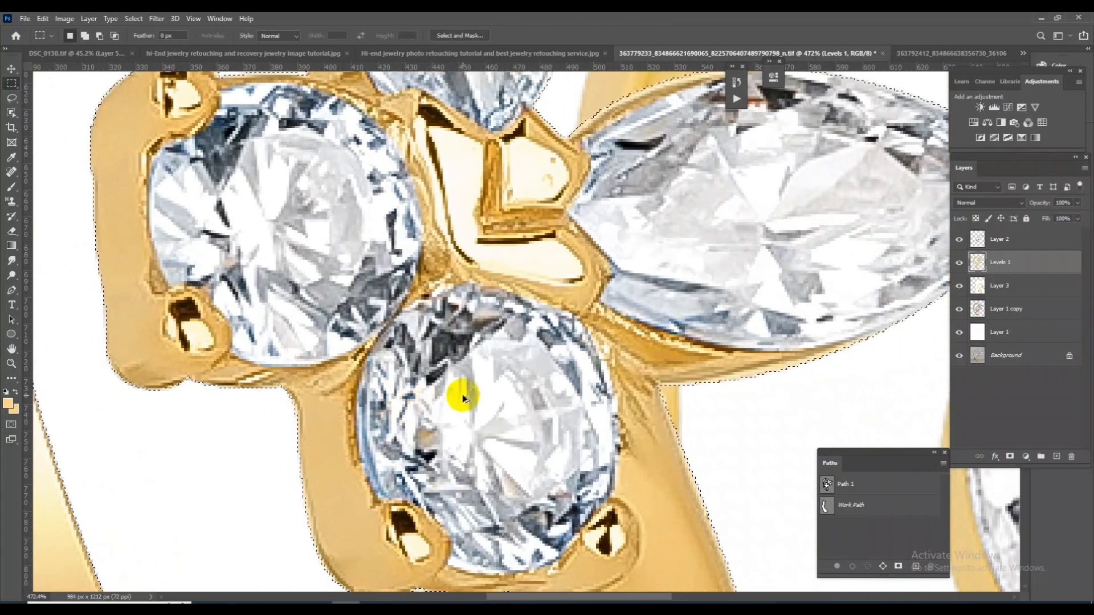
scroll(556, 313, "down", 5)
scroll(557, 313, "up", 1)
left_click(832, 317)
left_click_drag(655, 280, 821, 276)
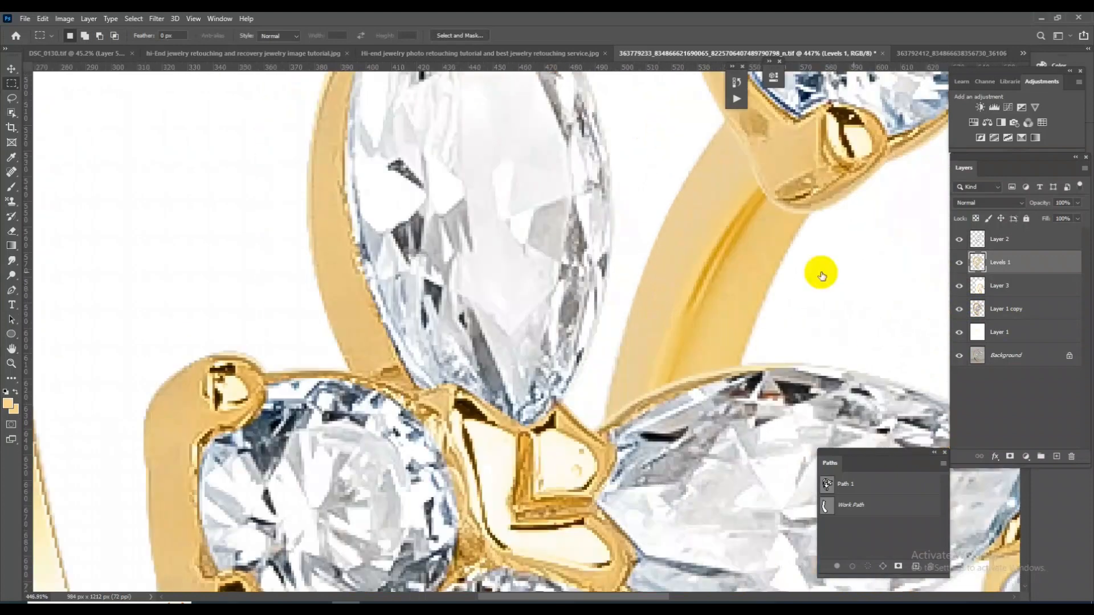
Step: Try a Camera Raw adjustment on the stones in Layer 2 with Sharpening 51 and Texture +51, and compare them with the reference
left_click(1004, 242)
key("ctrl+shift+a")
left_click(556, 300)
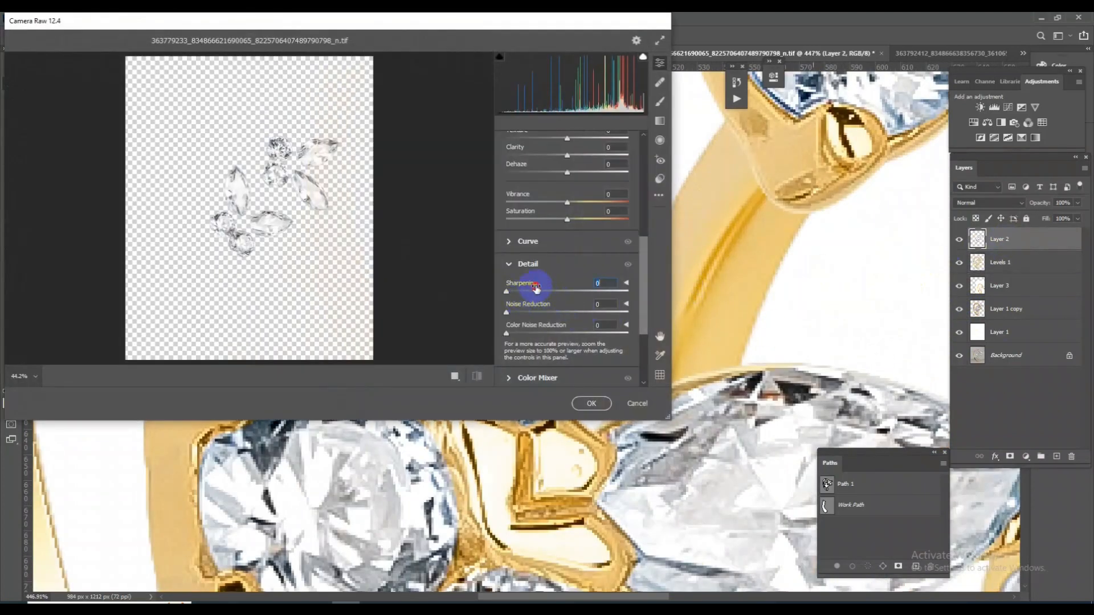
scroll(573, 223, "up", 1)
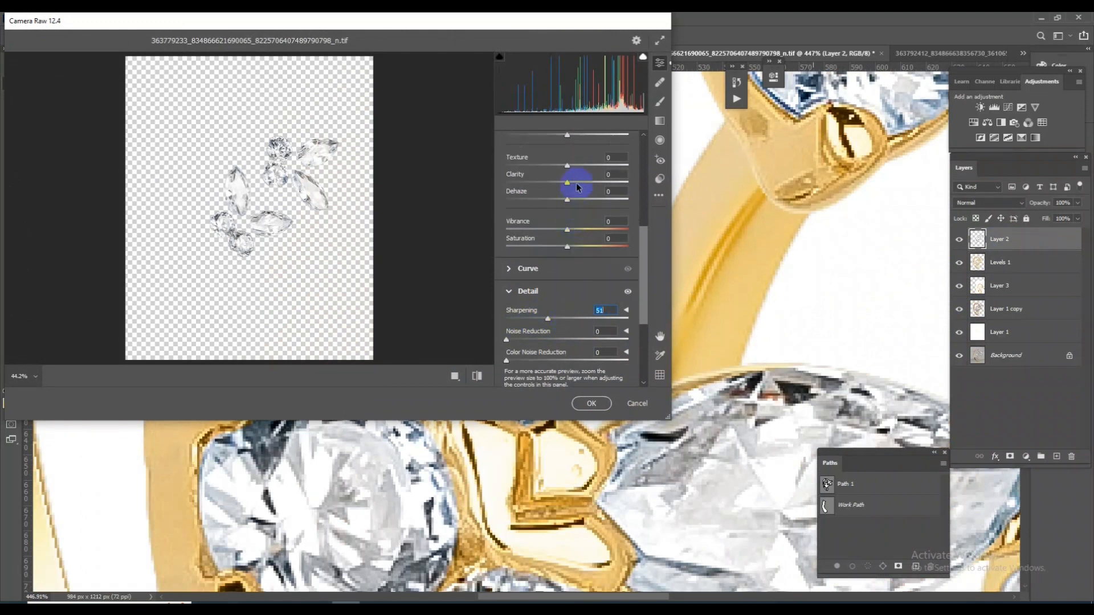
left_click_drag(568, 166, 596, 172)
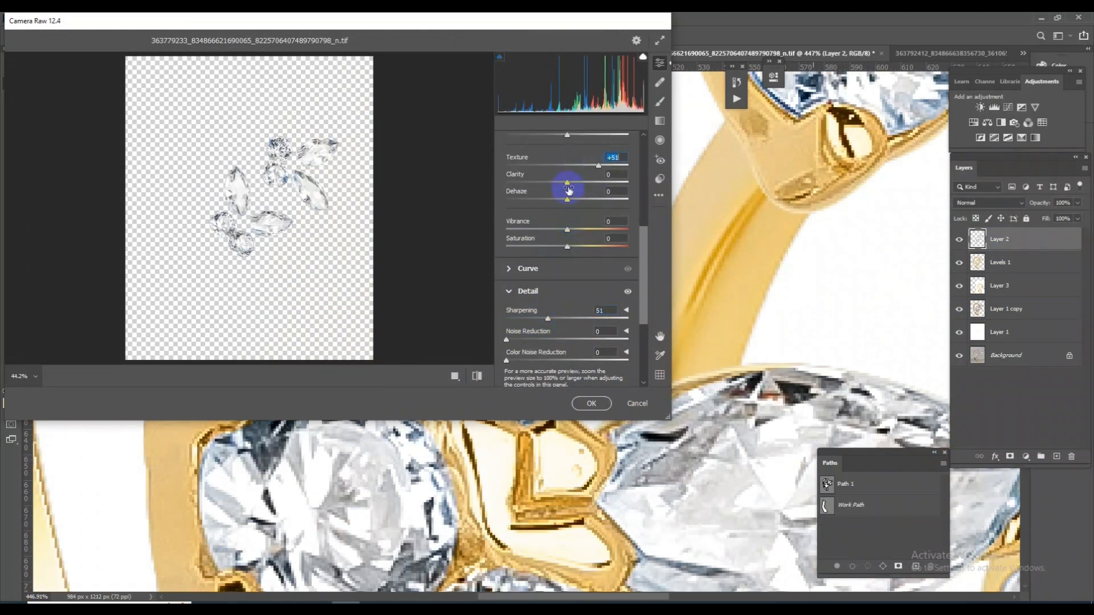
left_click(592, 404)
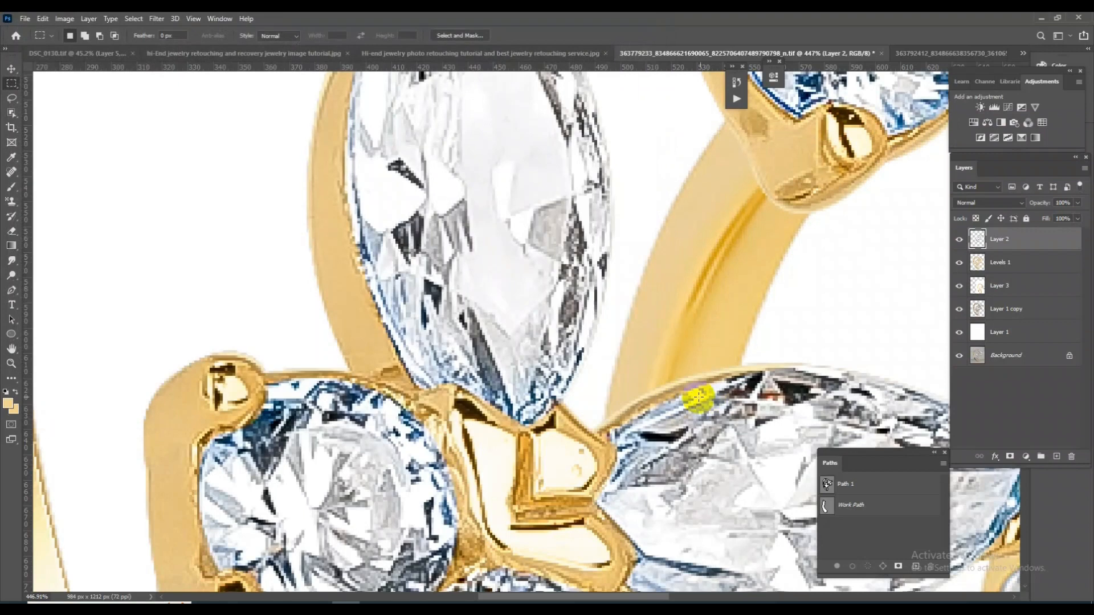
scroll(741, 310, "down", 20)
scroll(598, 310, "up", 7)
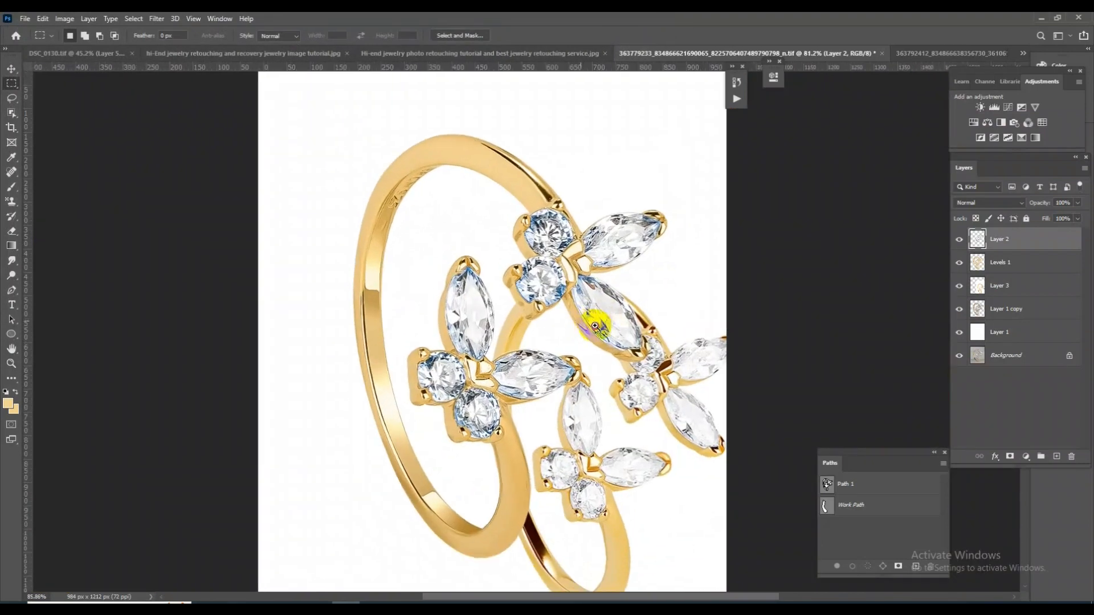
scroll(624, 350, "up", 4)
scroll(618, 194, "down", 7)
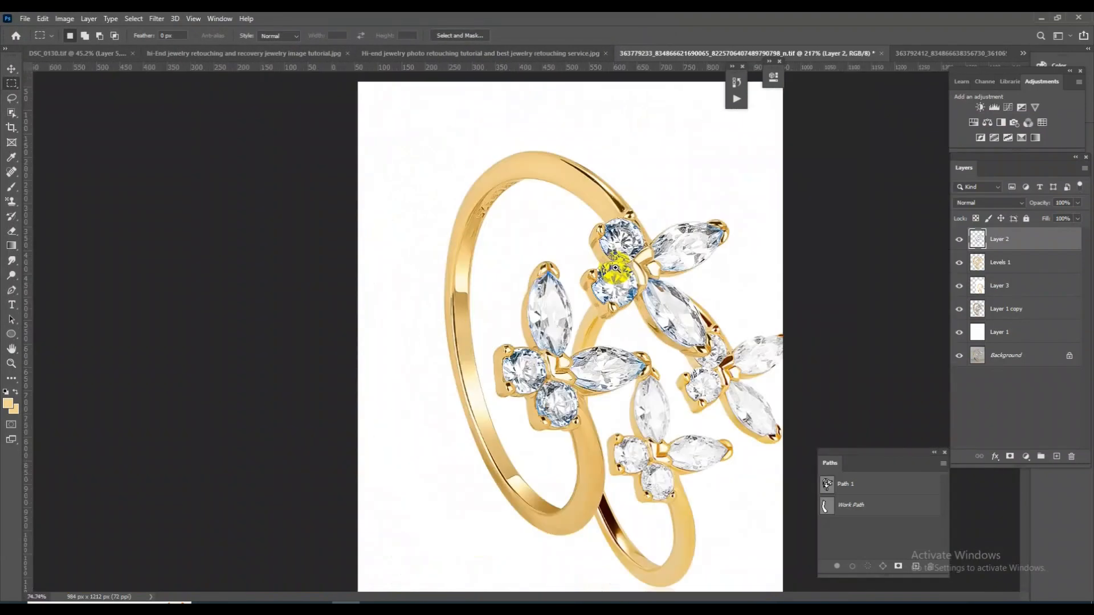
scroll(518, 384, "up", 5)
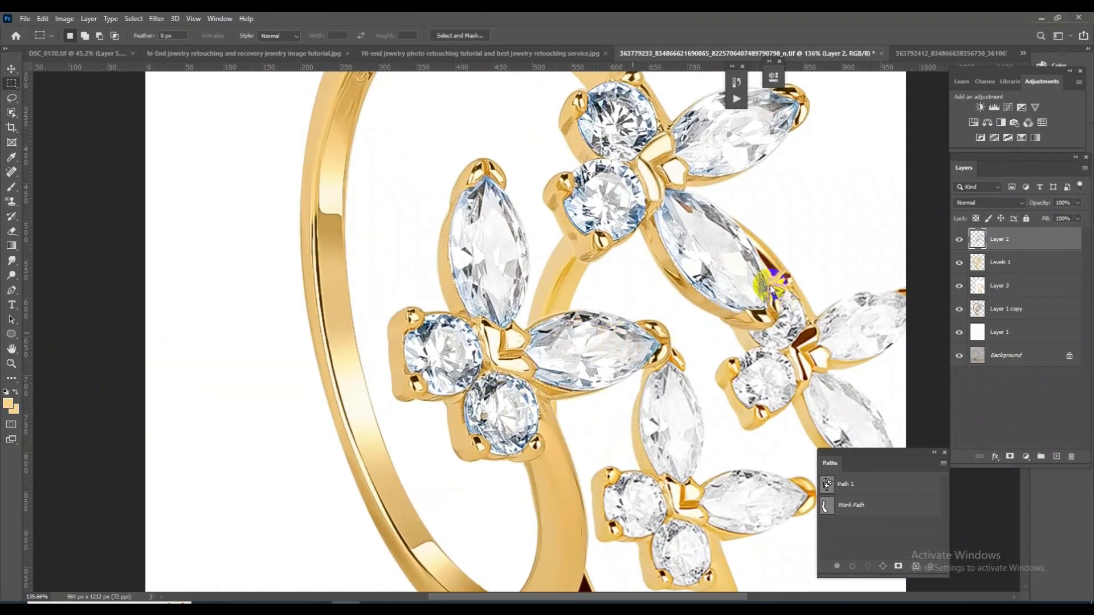
Step: Apply Camera Raw to the stones in Layer 2 with Sharpening 7 and Clarity +4
key("ctrl+shift+a")
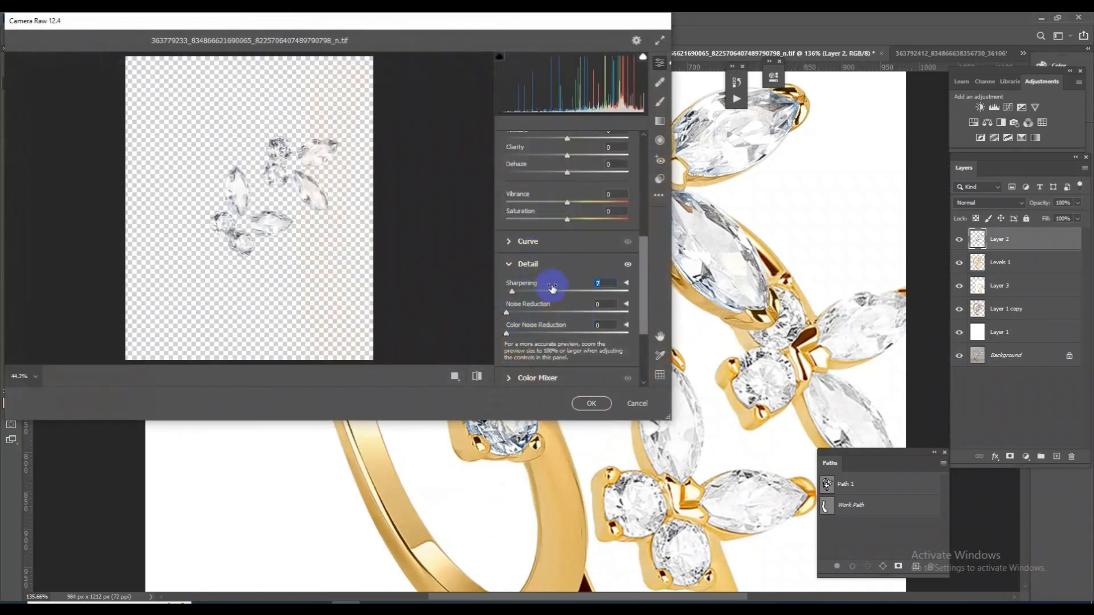
scroll(552, 289, "up", 2)
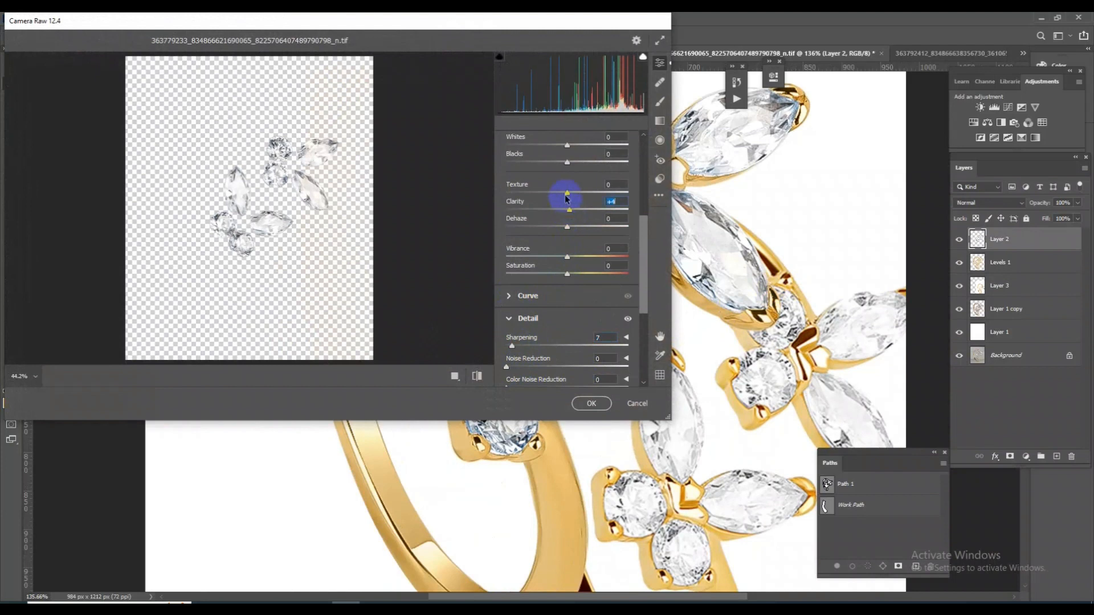
left_click(596, 406)
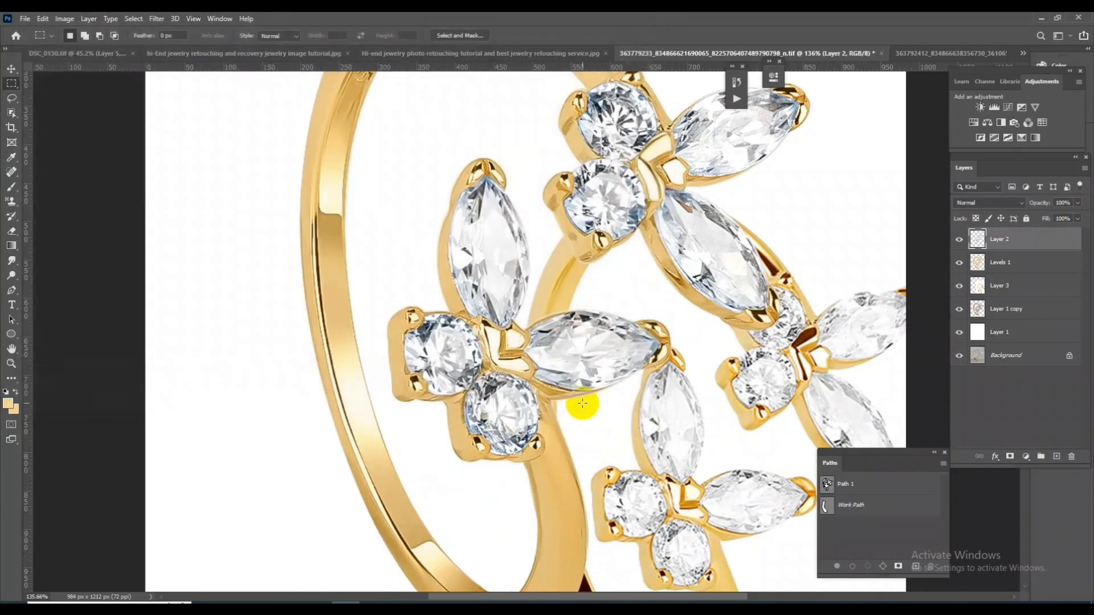
left_click_drag(606, 378, 627, 293)
left_click_drag(604, 346, 628, 374)
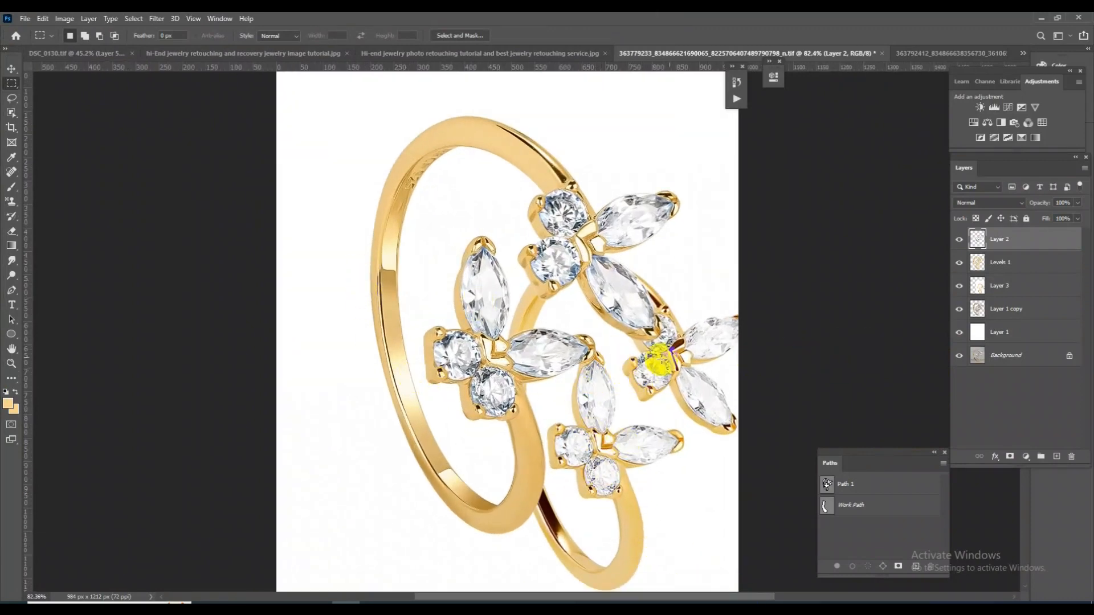
Step: Select the gold ring from Levels 1 and apply Camera Raw with Blacks +34, Shadows +42 and Contrast +16
left_click(1007, 264)
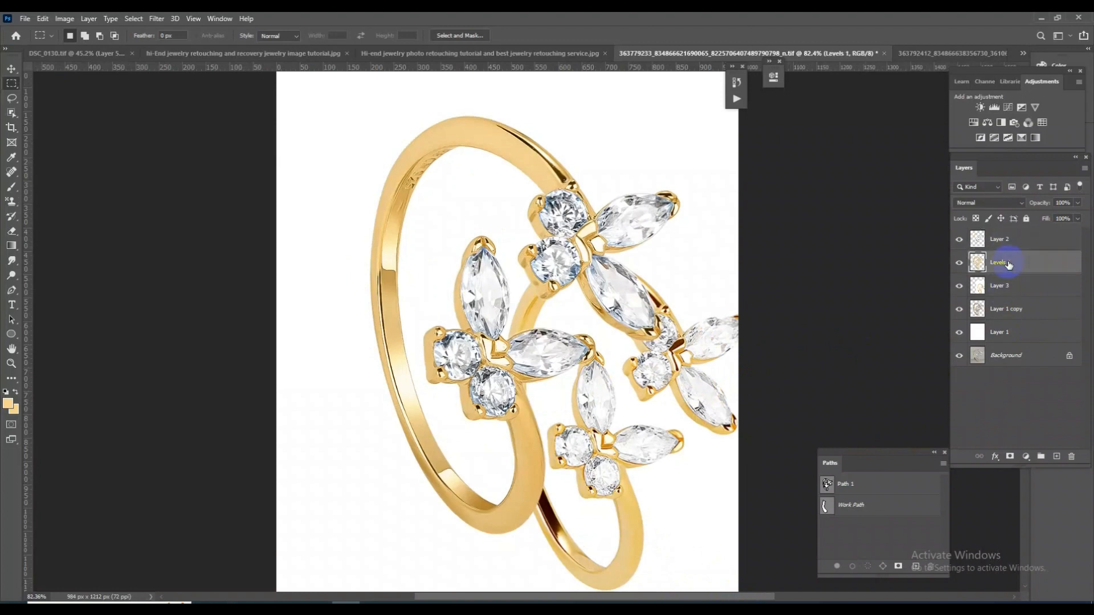
left_click(978, 265, "ctrl")
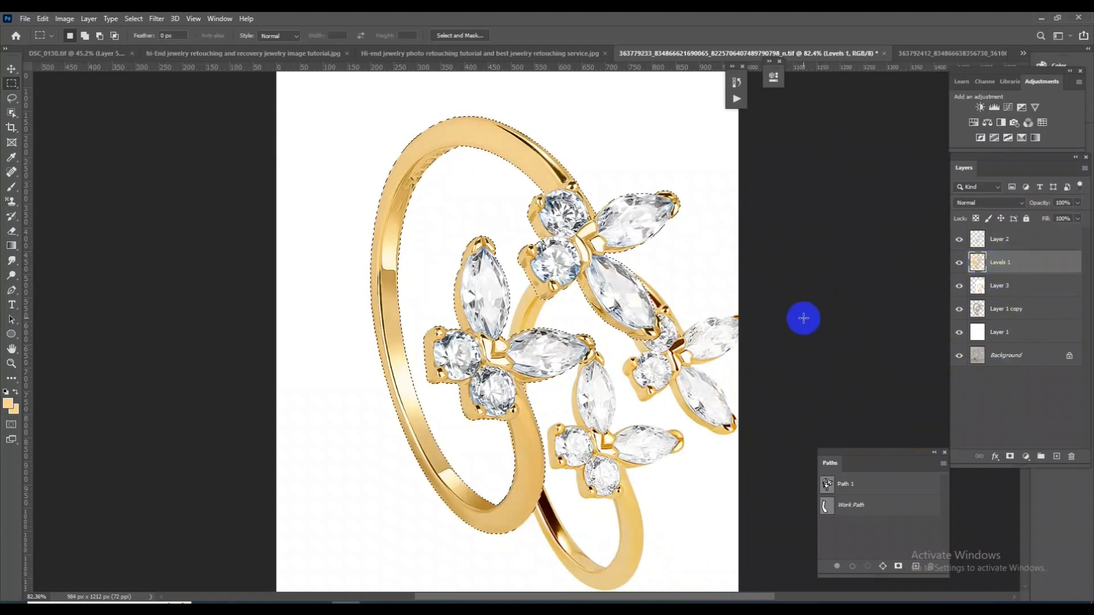
key("ctrl+shift+a")
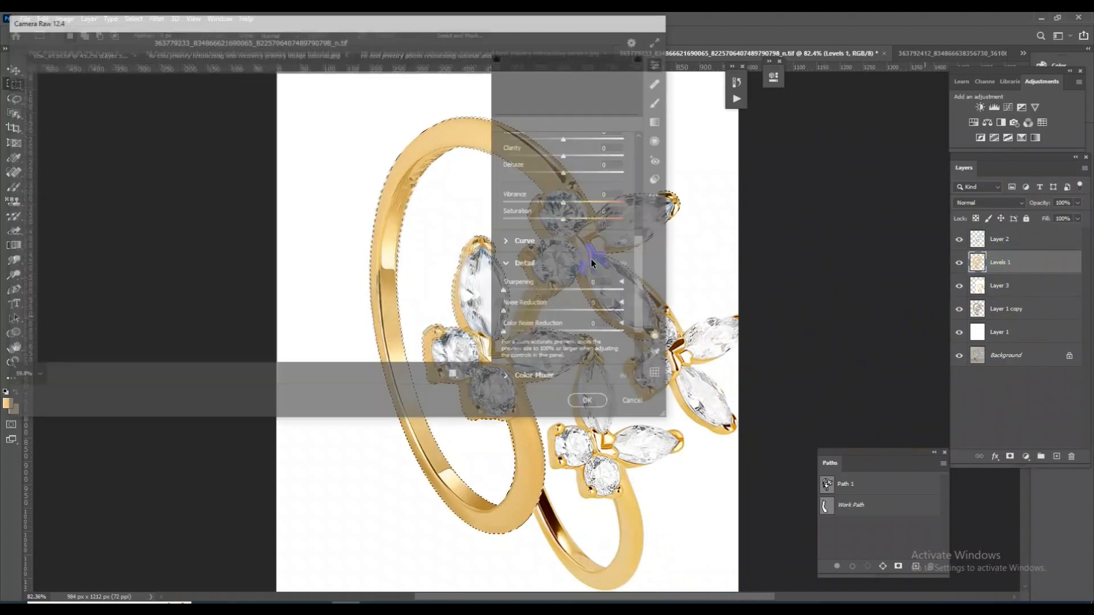
scroll(532, 283, "up", 2)
scroll(541, 245, "up", 4)
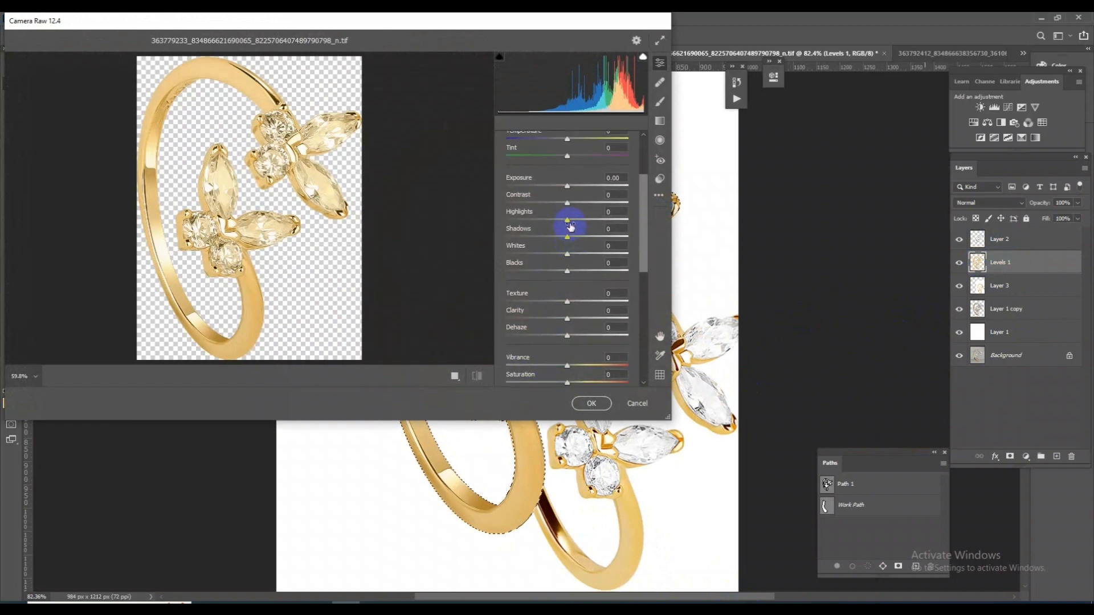
scroll(570, 227, "up", 1)
left_click_drag(571, 302, 610, 270)
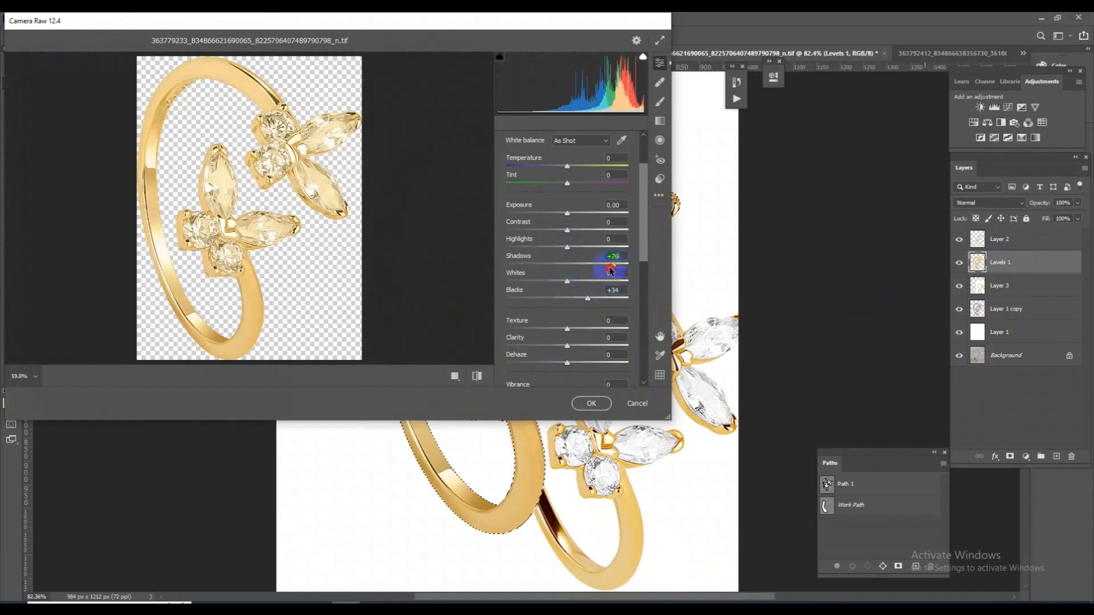
left_click_drag(566, 230, 576, 231)
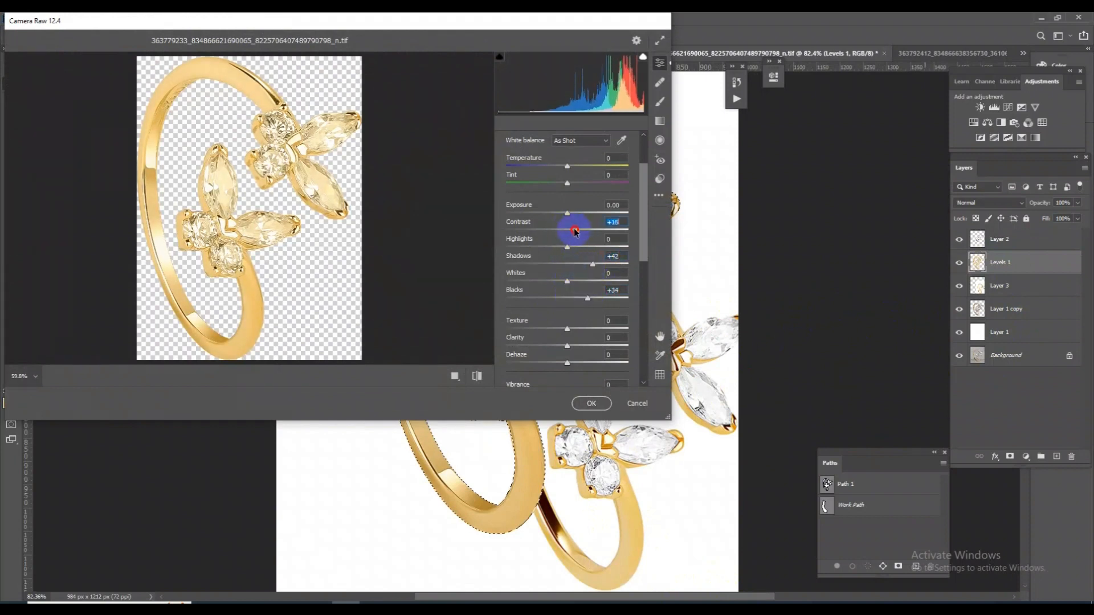
left_click(577, 402)
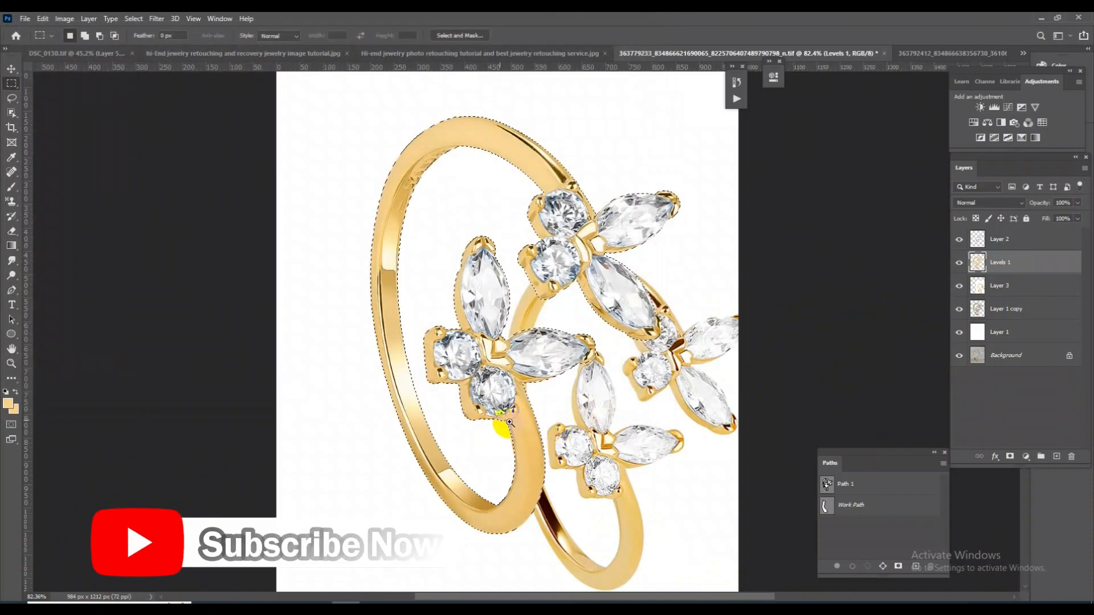
left_click(549, 422)
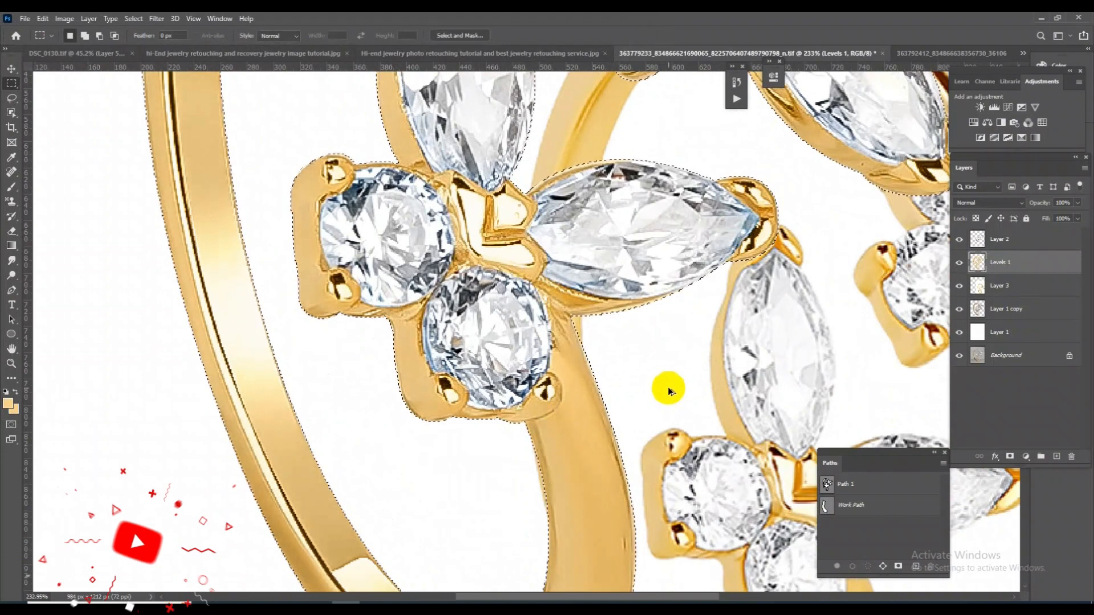
Step: Shift the reference ring in Layer 3 rightward, clear of the retouched ring, for comparison
left_click_drag(725, 354, 610, 266)
left_click_drag(476, 362, 621, 381)
left_click_drag(747, 353, 690, 435)
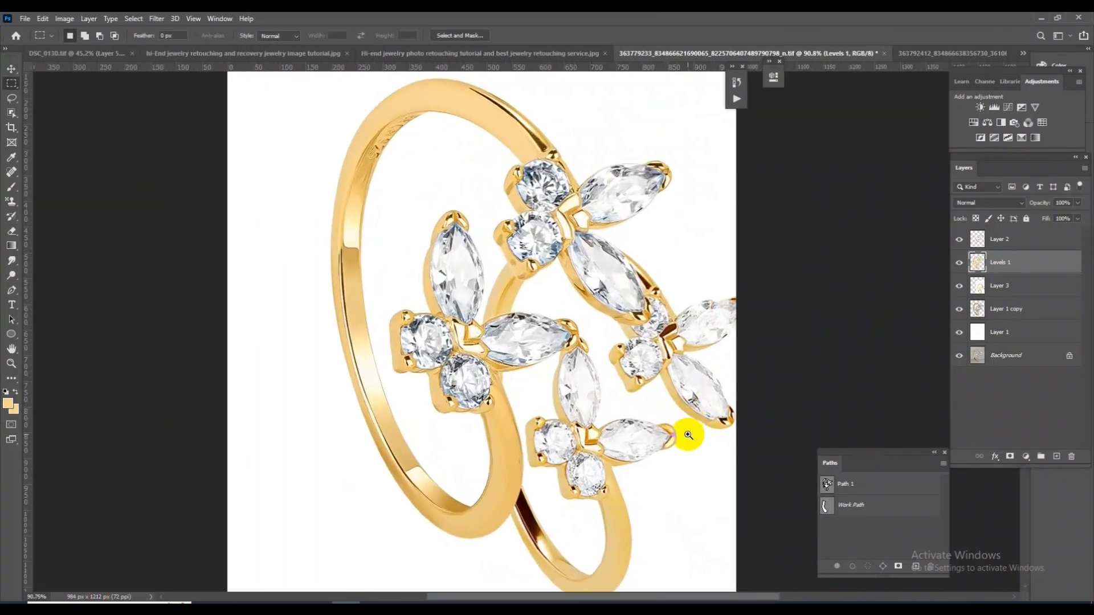
left_click(13, 71)
left_click_drag(613, 523, 696, 502)
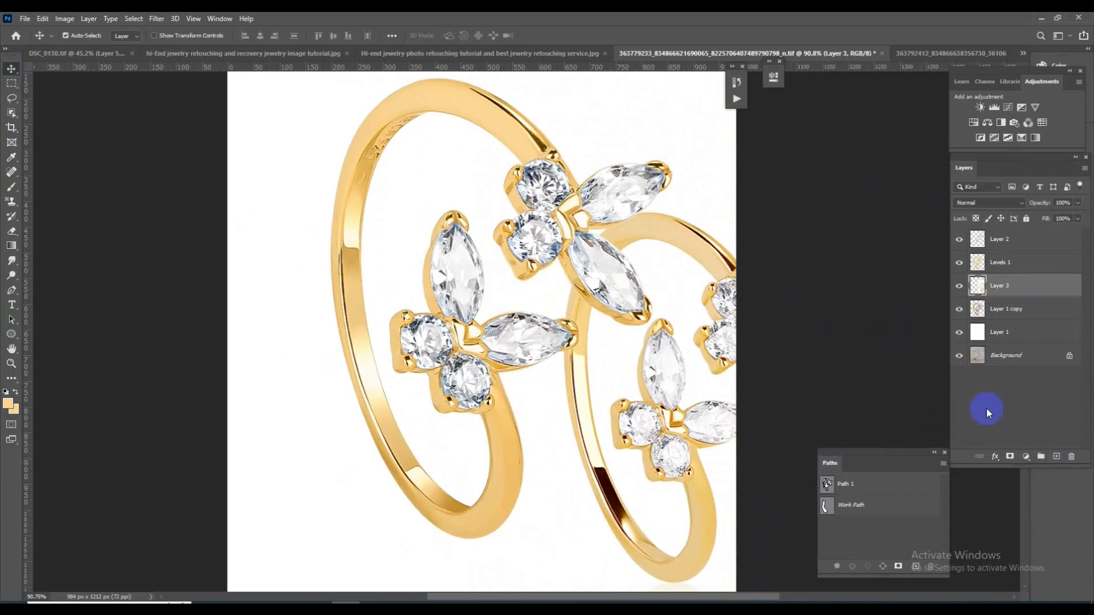
Step: Deepen the dark tones of the gold ring in Levels 1 with a masked Levels adjustment and merge it down
left_click(1045, 260)
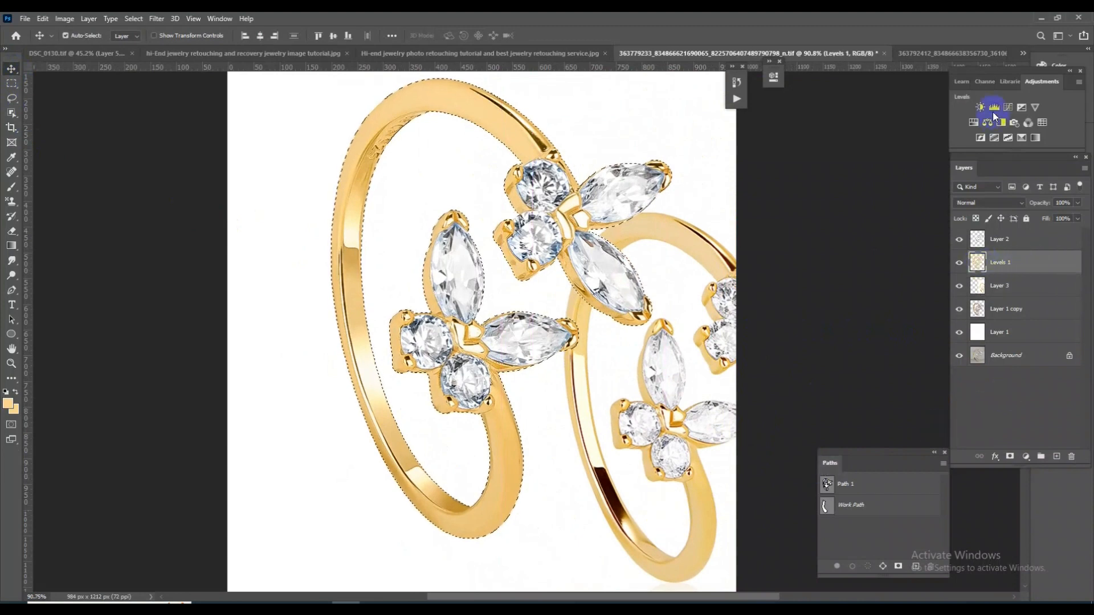
left_click_drag(624, 196, 642, 197)
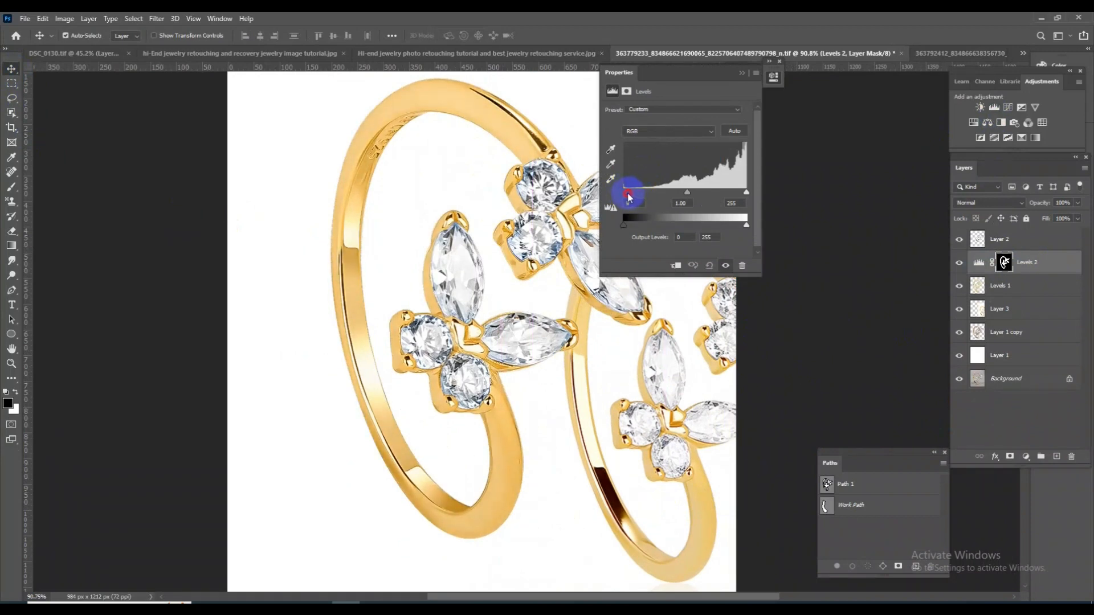
left_click(742, 76)
key("ctrl+e")
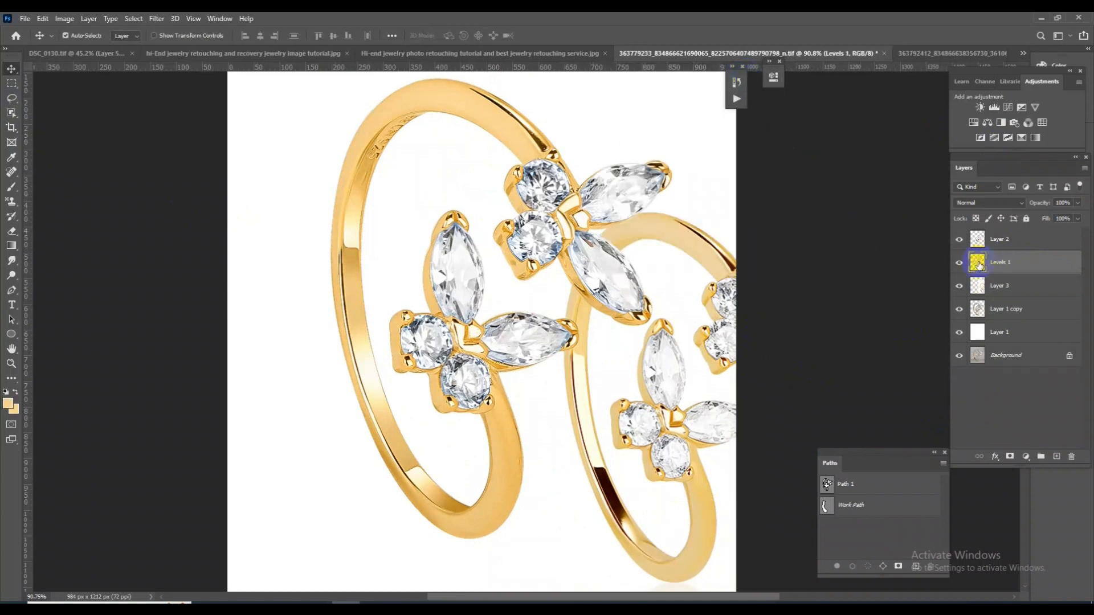
Step: Compare the retouched ring with the reference by toggling the visibility of Levels 1 and Layer 3
left_click(960, 262)
left_click(960, 262)
left_click_drag(553, 161, 641, 430)
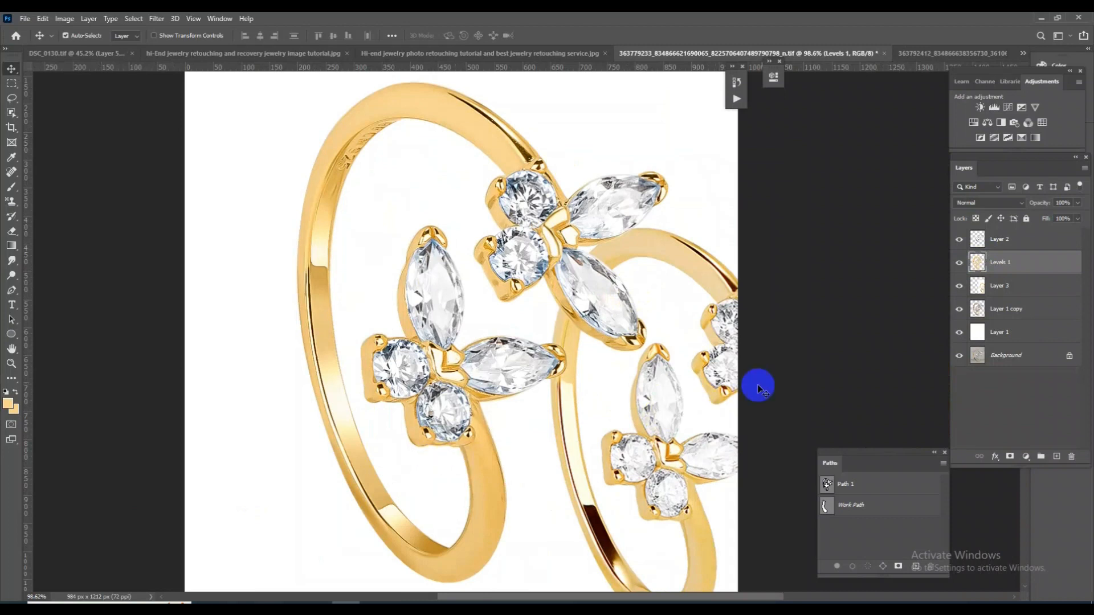
left_click(959, 285)
left_click(959, 285)
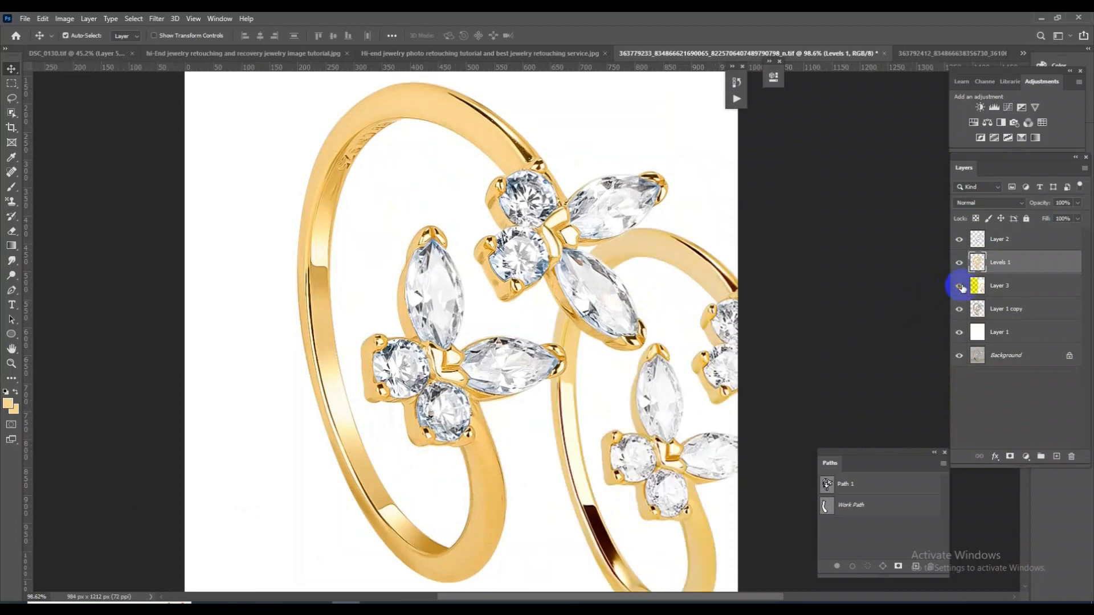
left_click(960, 286)
left_click(960, 286)
left_click(960, 287)
left_click(961, 287)
Step: Move the reference ring in Layer 3 leftward behind the retouched ring with Free Transform
key("ctrl+t")
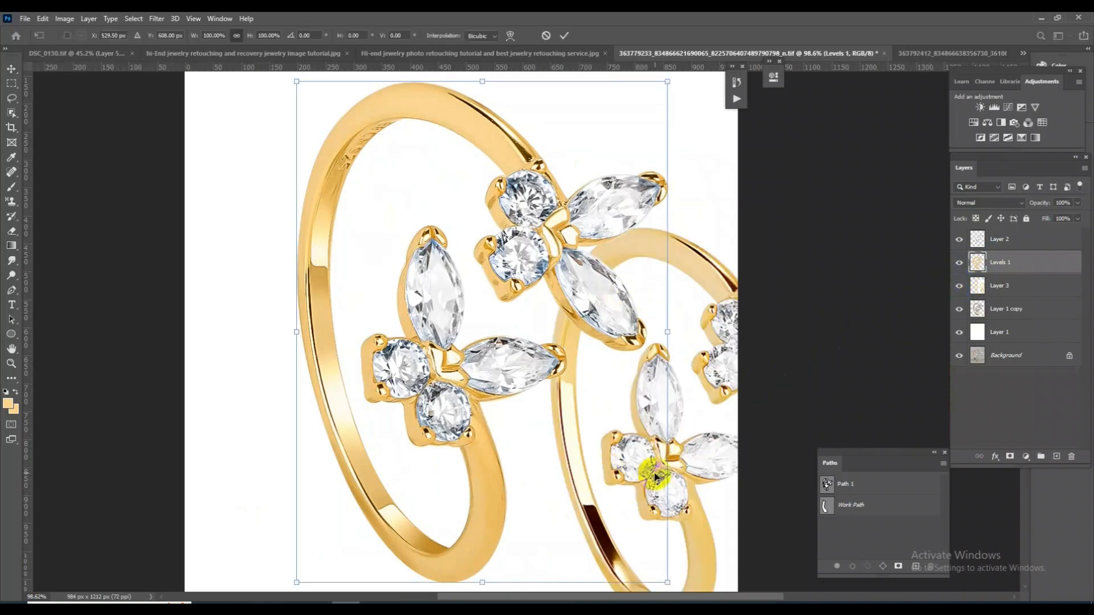
key("Return")
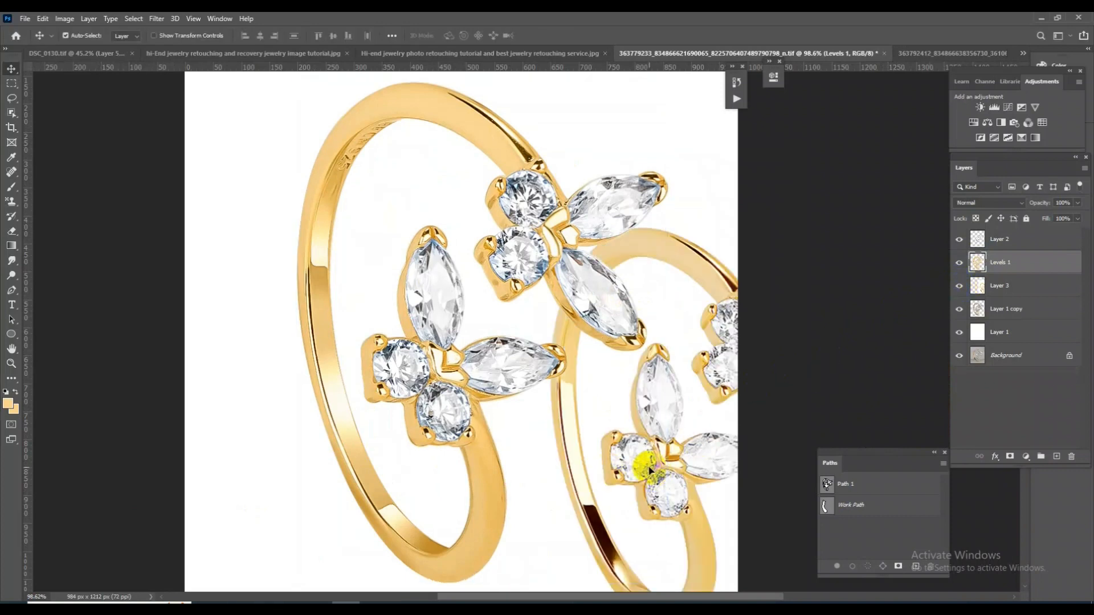
left_click(1063, 287)
key("ctrl+t")
left_click_drag(630, 444, 604, 446)
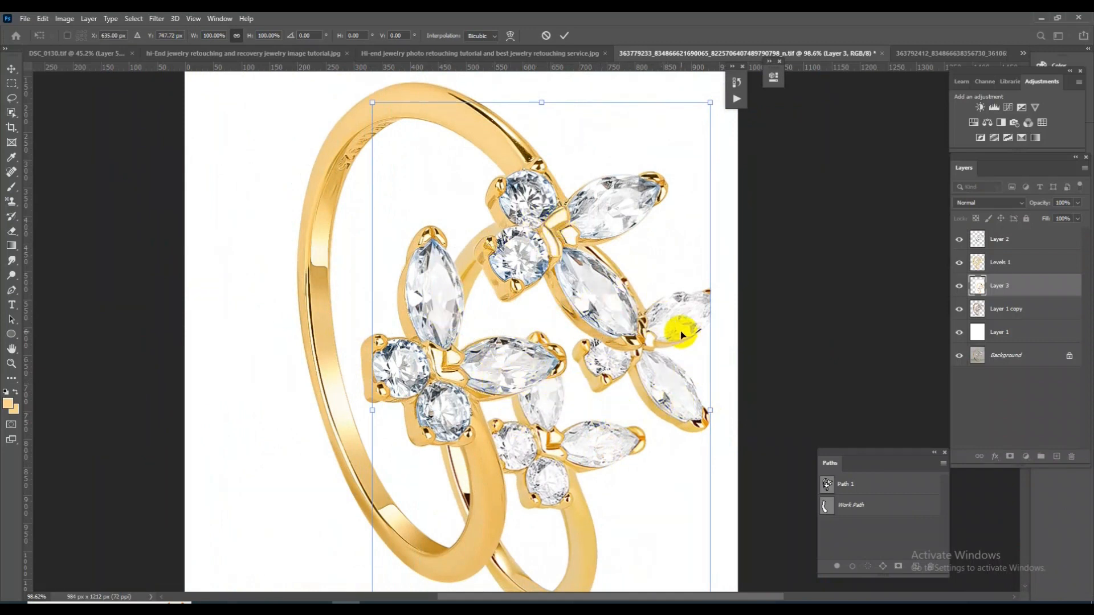
key("Return")
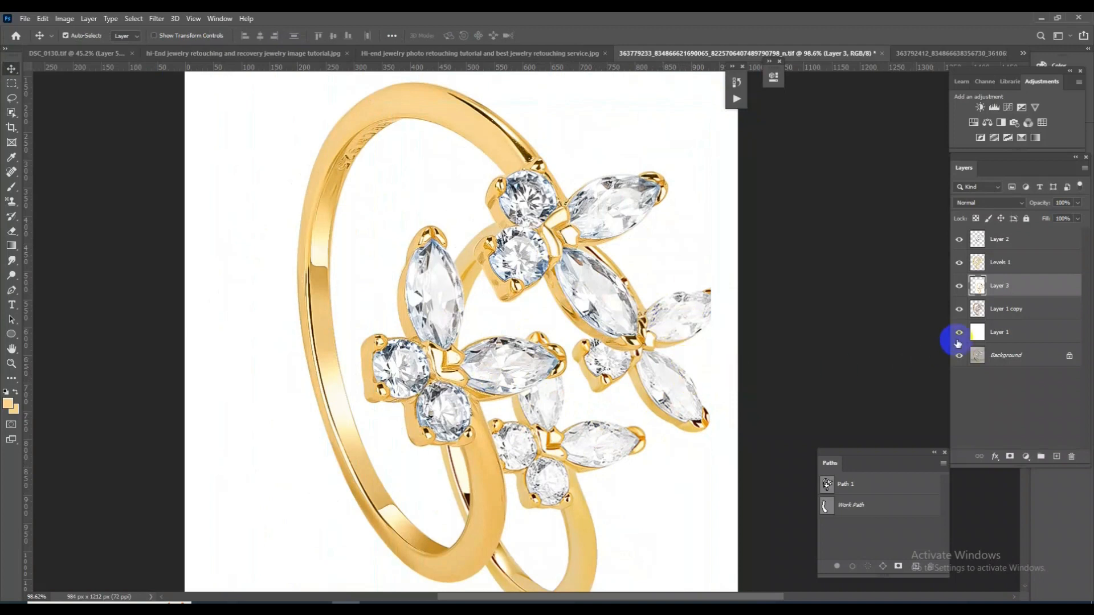
Step: Delete the reference ring in Layer 3 and save the ring document
key("Delete")
left_click_drag(633, 378, 624, 417)
key("ctrl+s")
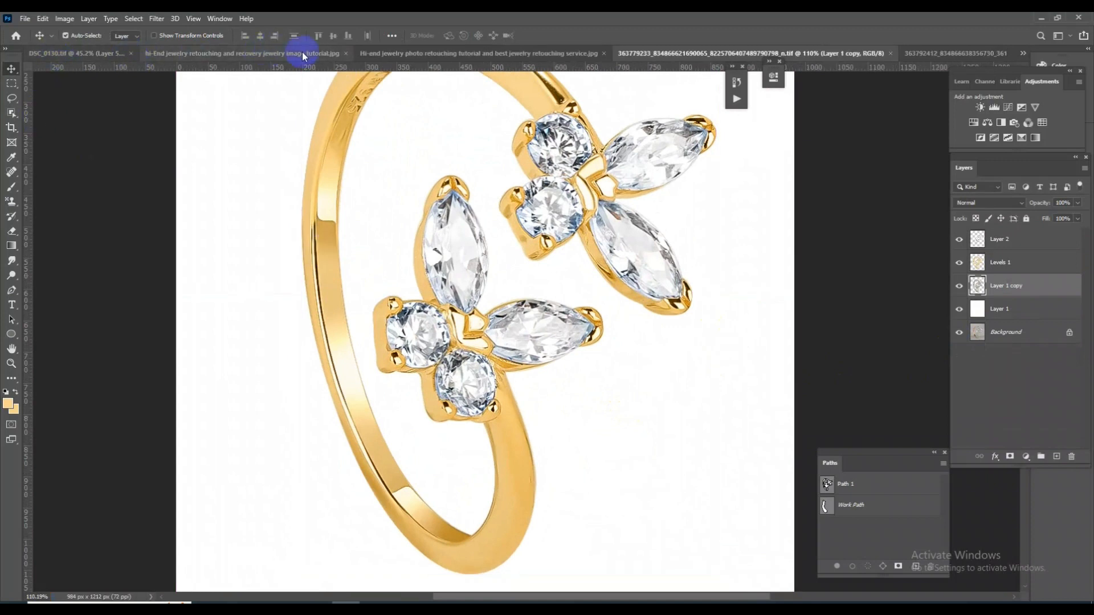
Step: Close the jewelry recovery tutorial JPG and DSC_0130.tif, discarding the unsaved changes
left_click(346, 53)
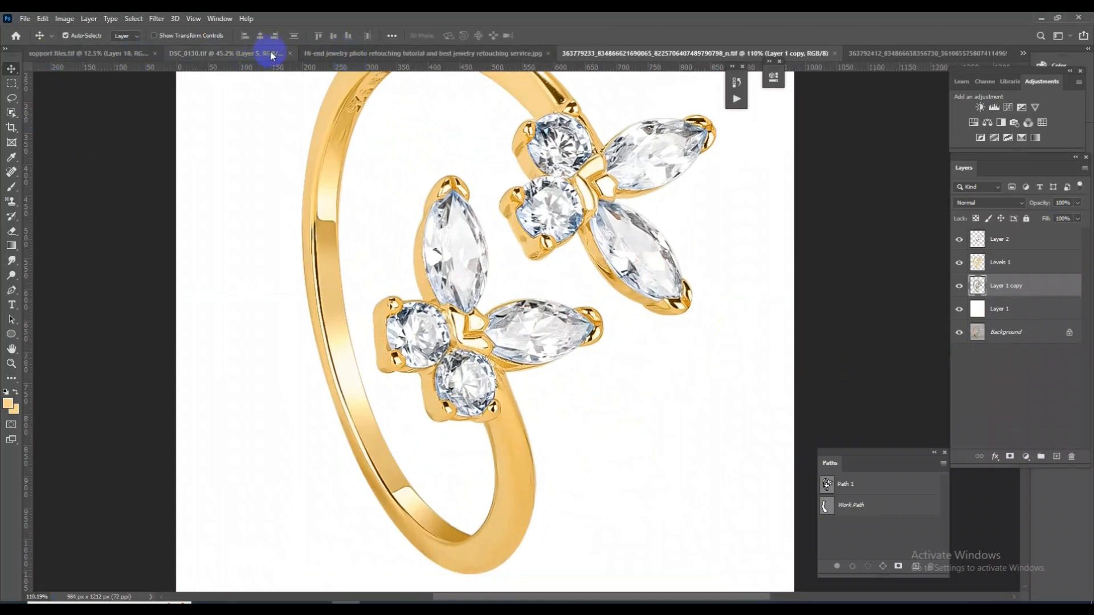
left_click(291, 50)
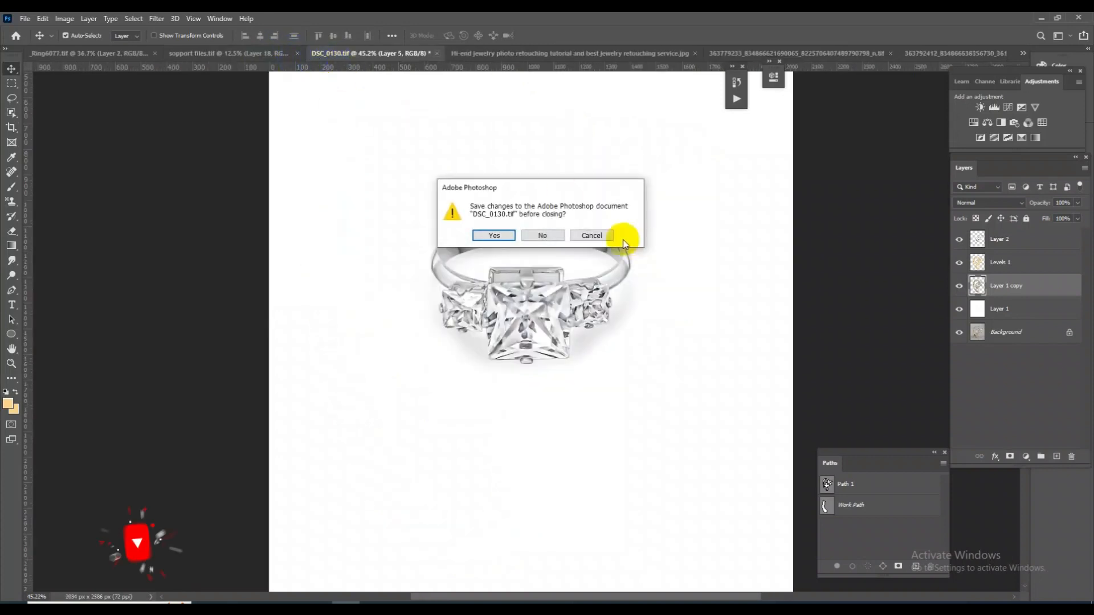
left_click(551, 236)
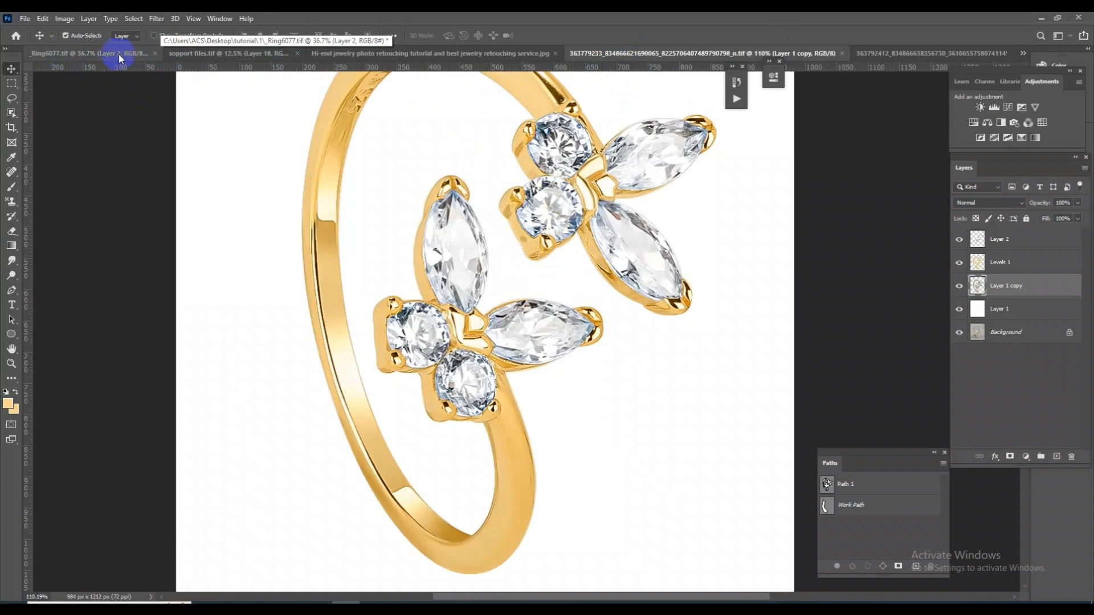
Step: Copy the grey shadow layer "1" from support files.tif into the ring document, above Layer 1 copy, and return to that document
left_click_drag(209, 54, 165, 175)
left_click(37, 96)
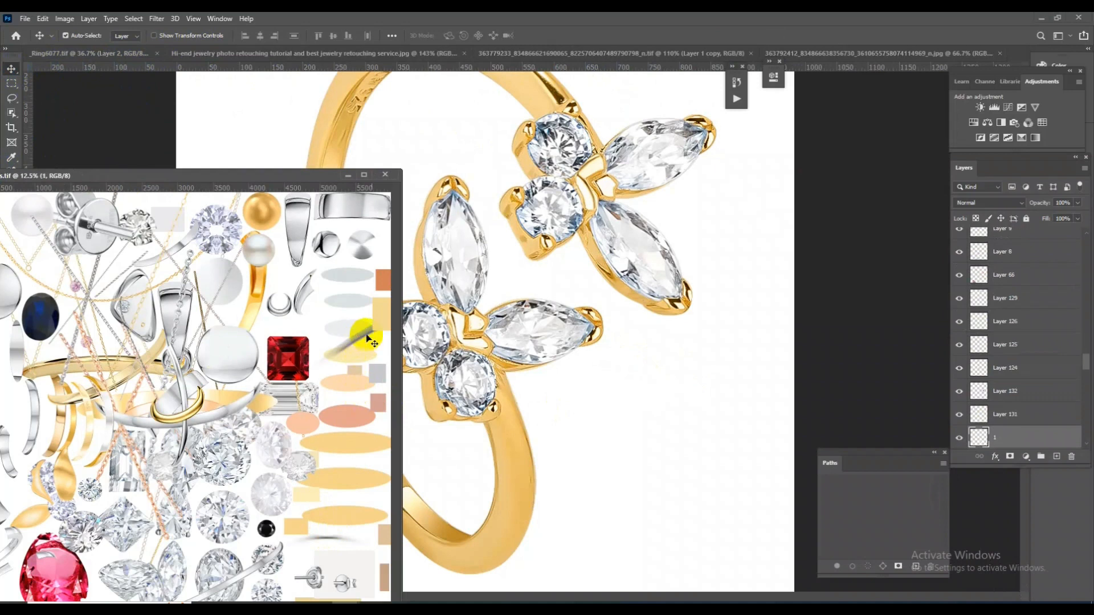
left_click_drag(1046, 447, 640, 366)
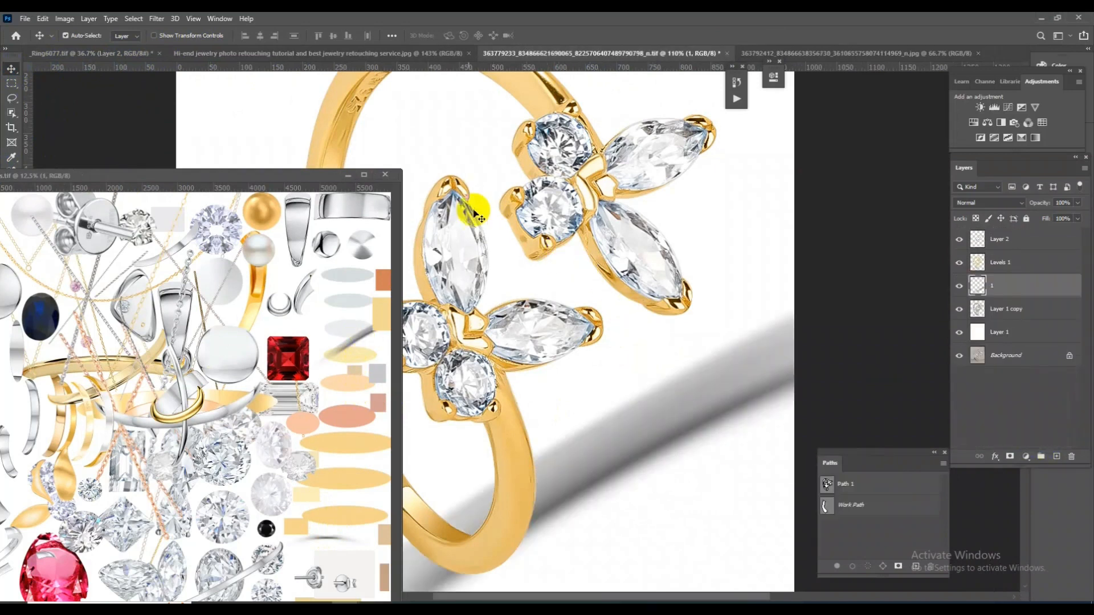
left_click_drag(303, 190, 831, 54)
left_click(760, 50)
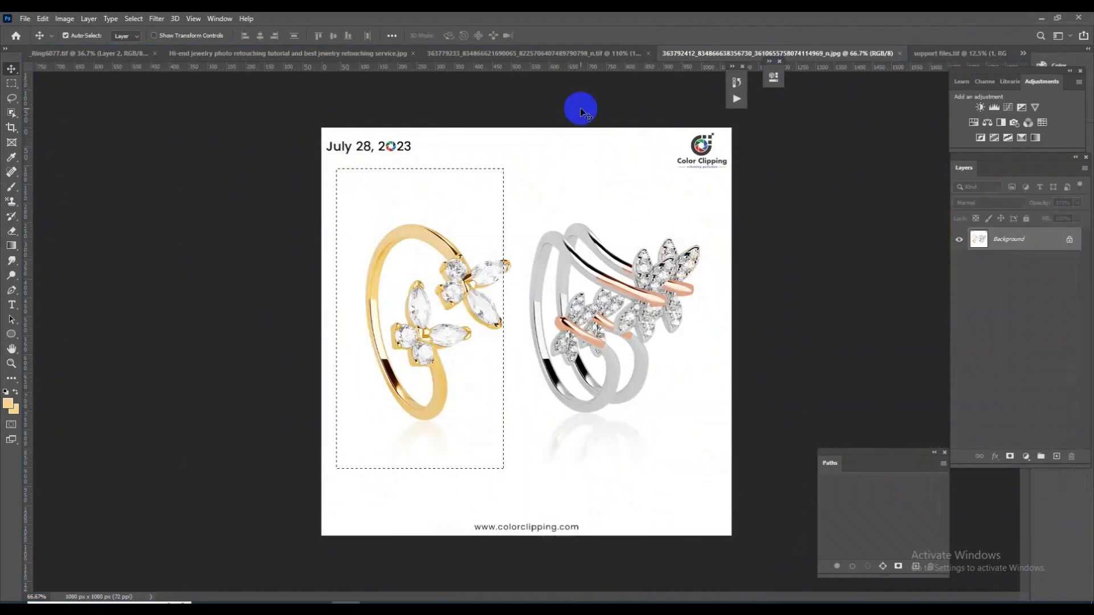
left_click(613, 56)
Step: Scale the shadow to 27.73% width and 26.04% height, rotate it 81.58° and place it along the band's lower-left edge
scroll(651, 256, "down", 5)
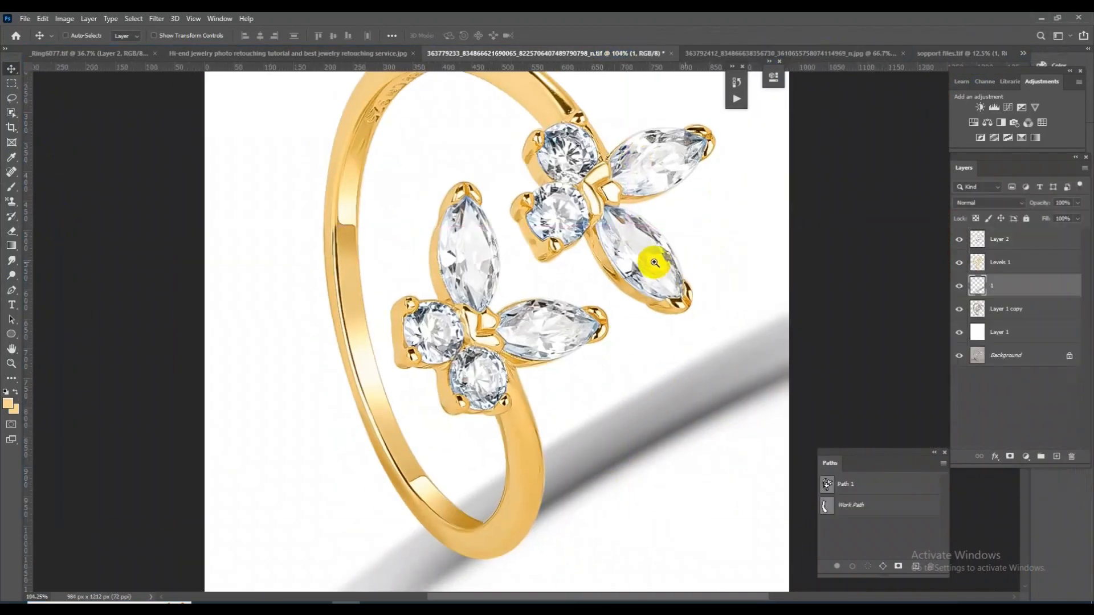
scroll(555, 264, "up", 3)
left_click_drag(1067, 284, 1061, 308)
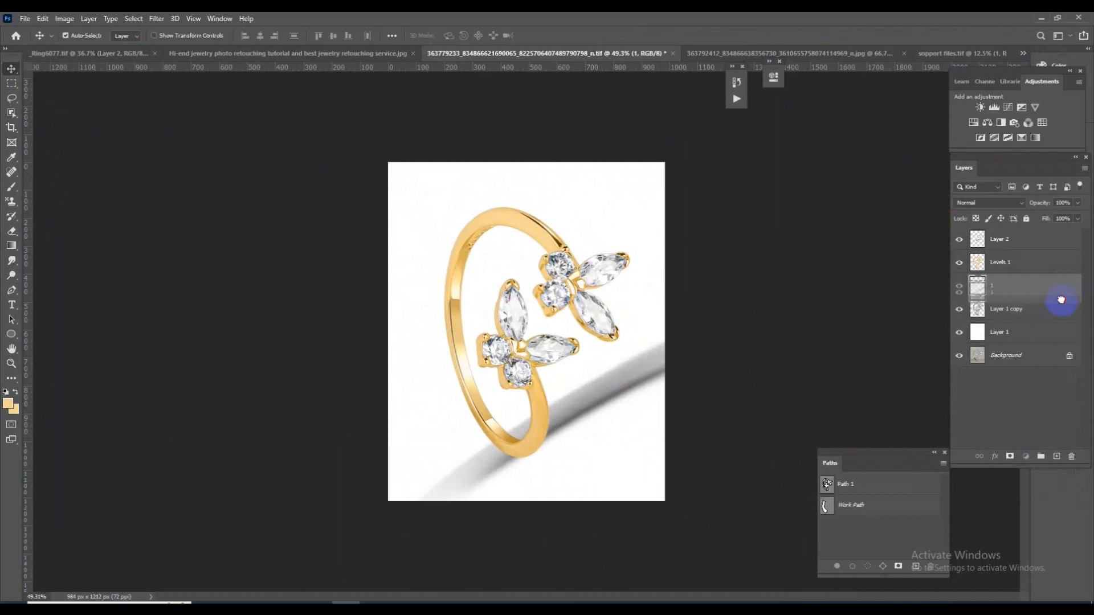
key("ctrl+t")
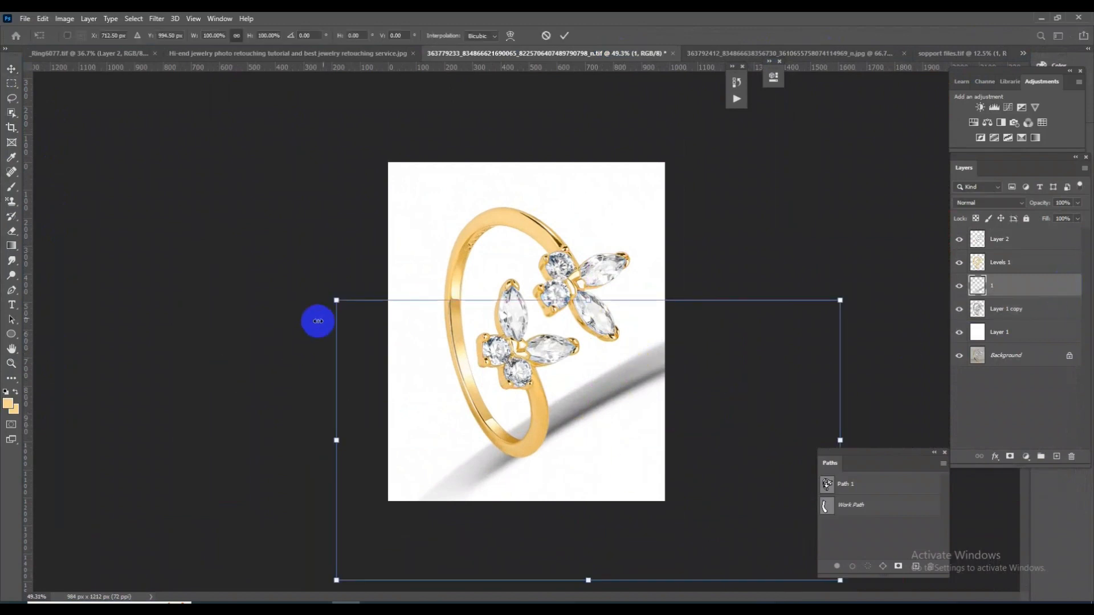
left_click_drag(336, 301, 516, 406)
left_click_drag(678, 366, 596, 415)
left_click_drag(598, 478, 493, 472)
mouse_move(572, 445)
left_mouse_down()
mouse_move(562, 460)
mouse_move(578, 462)
left_mouse_up()
left_click_drag(452, 472, 422, 474)
left_click_drag(636, 476, 648, 444)
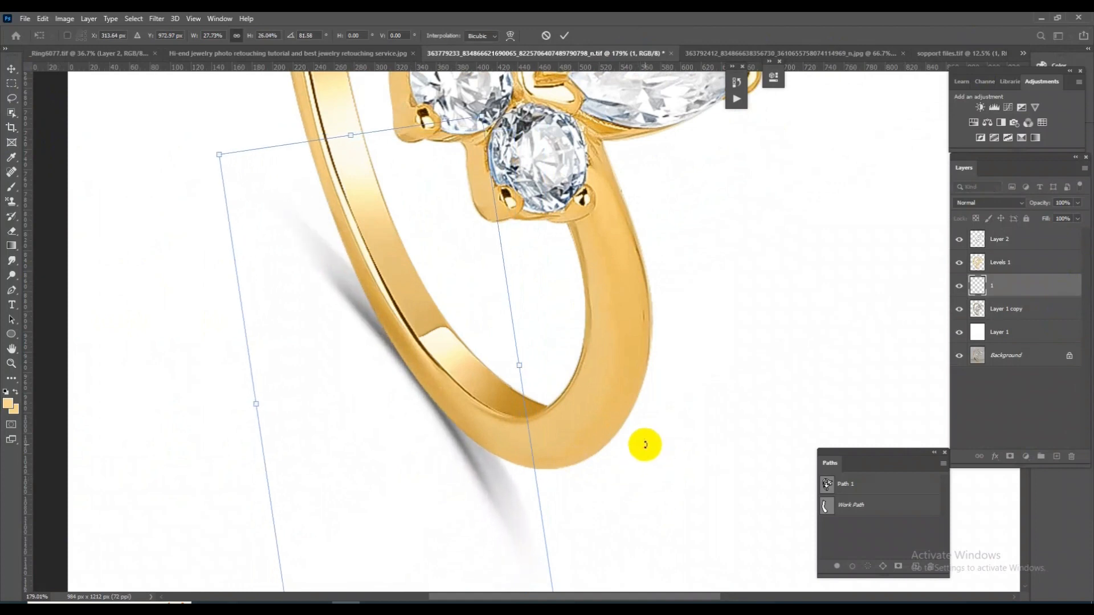
key("Return")
Step: Refine the shadow's fit to the band by rotating it -0.76° and scaling it to 99.33% width and 93.06% height
left_click_drag(598, 293, 564, 467)
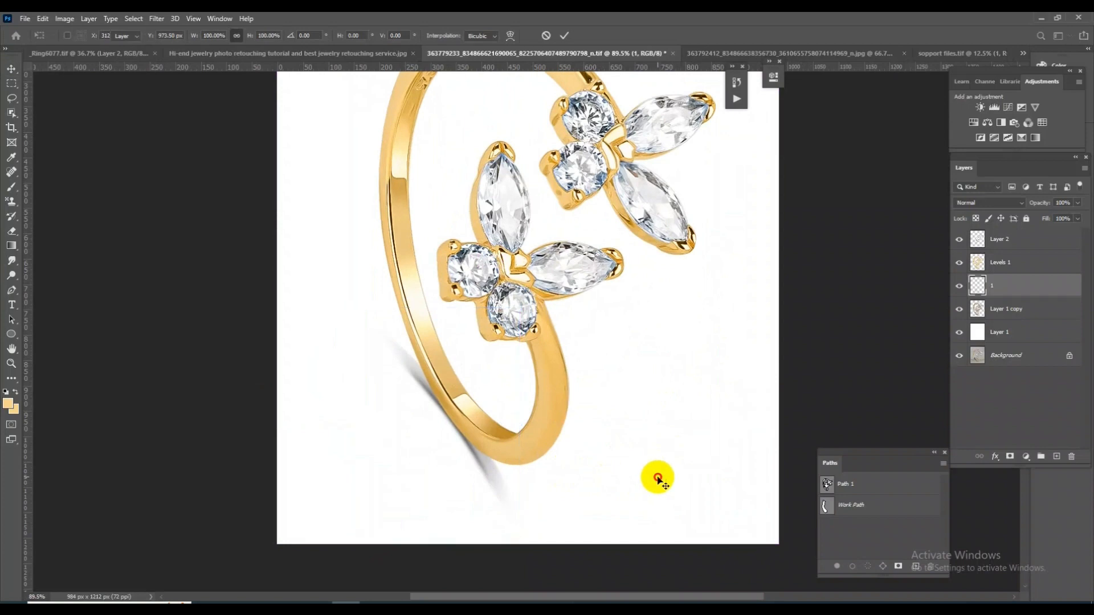
key("ctrl+t")
left_click_drag(534, 474, 540, 473)
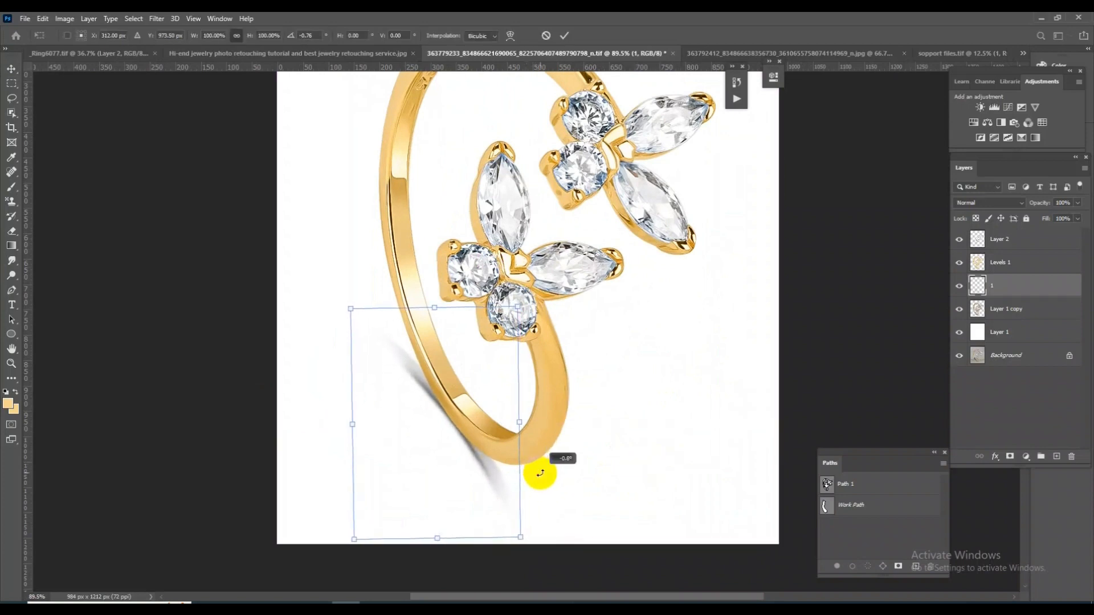
key("Return")
key("ctrl+t")
mouse_move(520, 308)
left_mouse_down()
mouse_move(534, 307)
mouse_move(523, 316)
left_mouse_up()
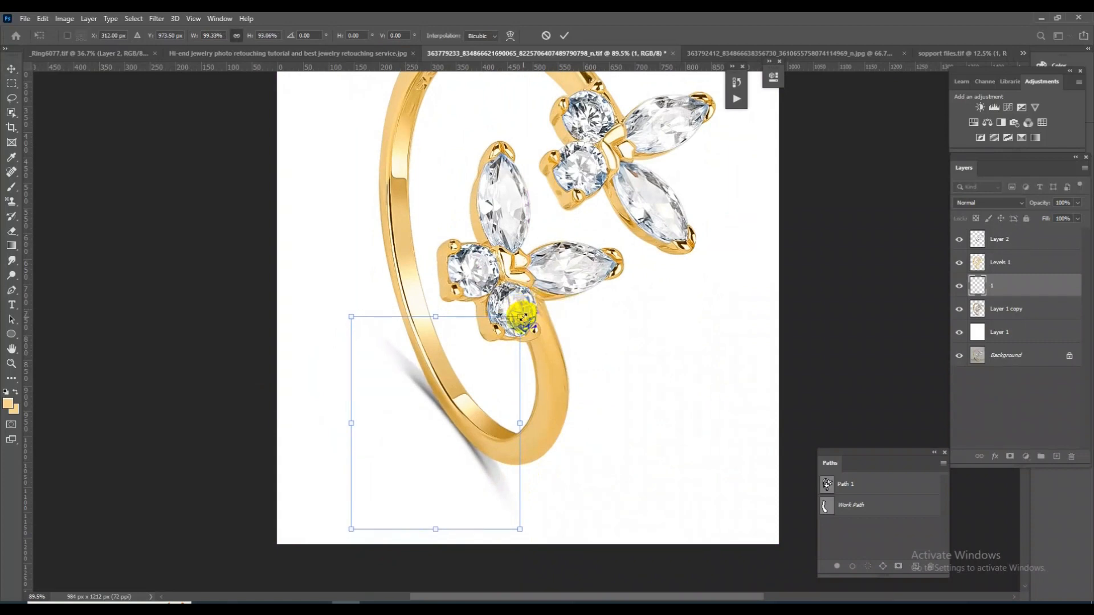
key("Return")
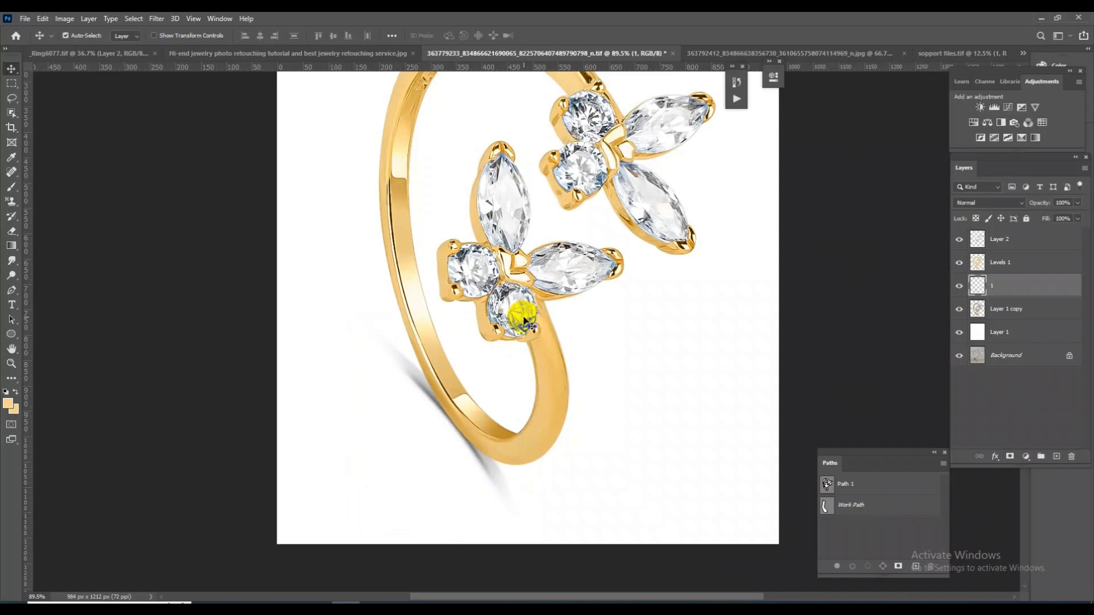
Step: Save the ring document with its new shadow and check the whole ring
scroll(570, 379, "down", 5)
scroll(513, 421, "up", 5)
key("ctrl+s")
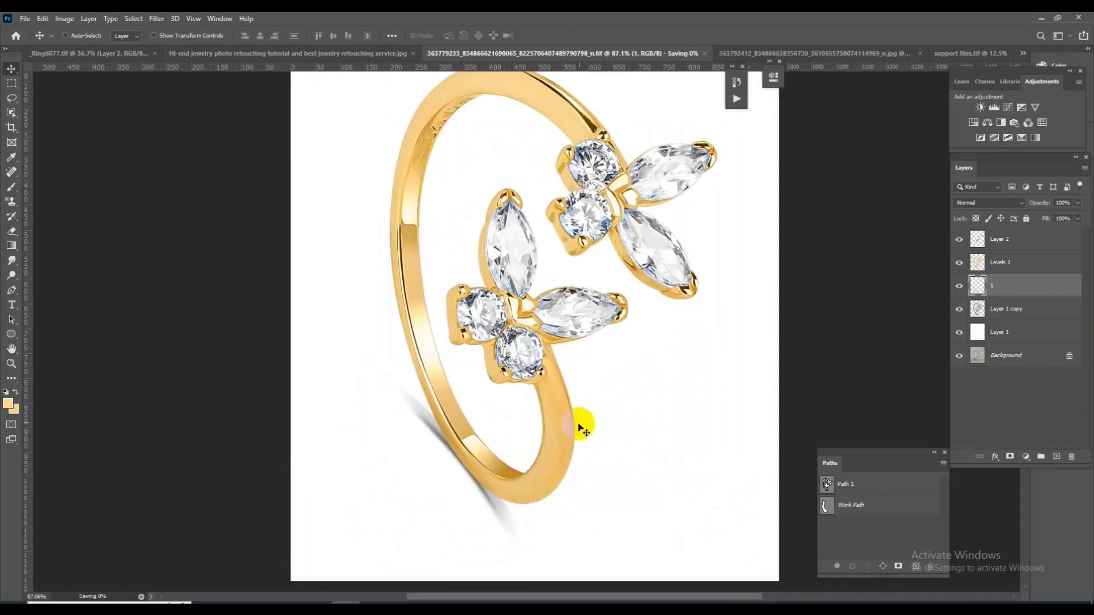
scroll(489, 423, "up", 3)
scroll(639, 396, "down", 5)
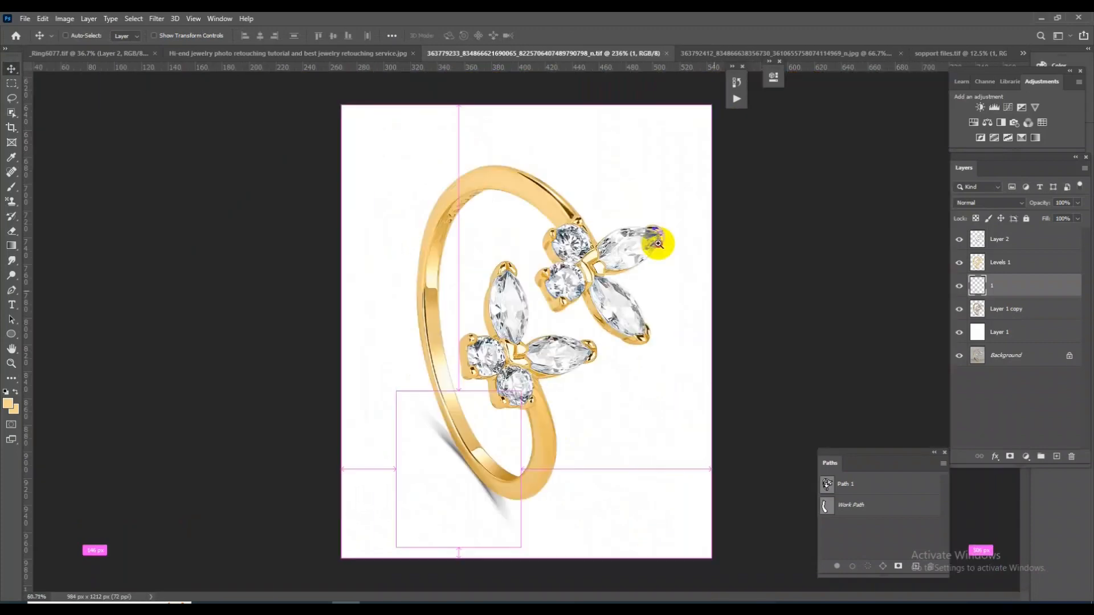
scroll(562, 442, "up", 5)
scroll(576, 490, "down", 5)
Step: Group all layers from Layer 2 down to Layer 1, leaving out the Background
left_click(982, 289)
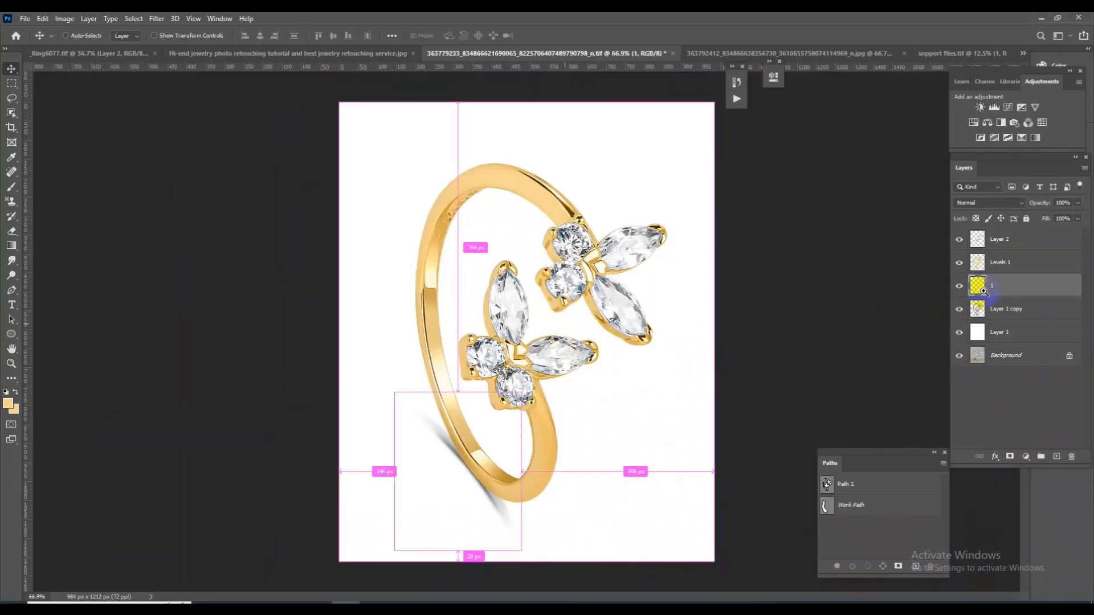
left_click(1004, 247)
left_click(1013, 313, "shift")
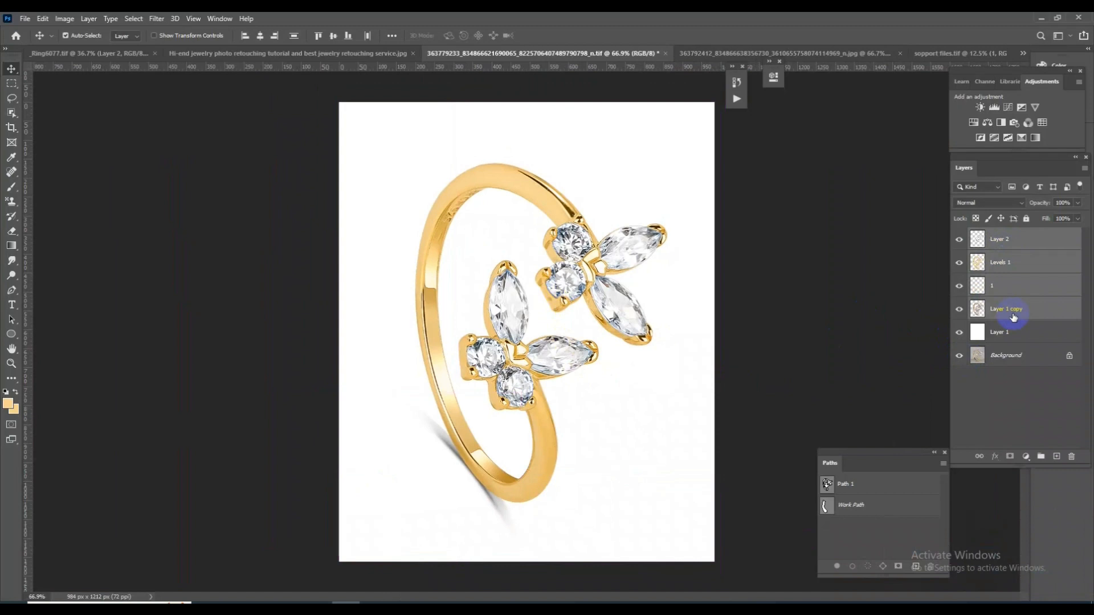
left_click(1020, 333, "shift")
key("ctrl+g")
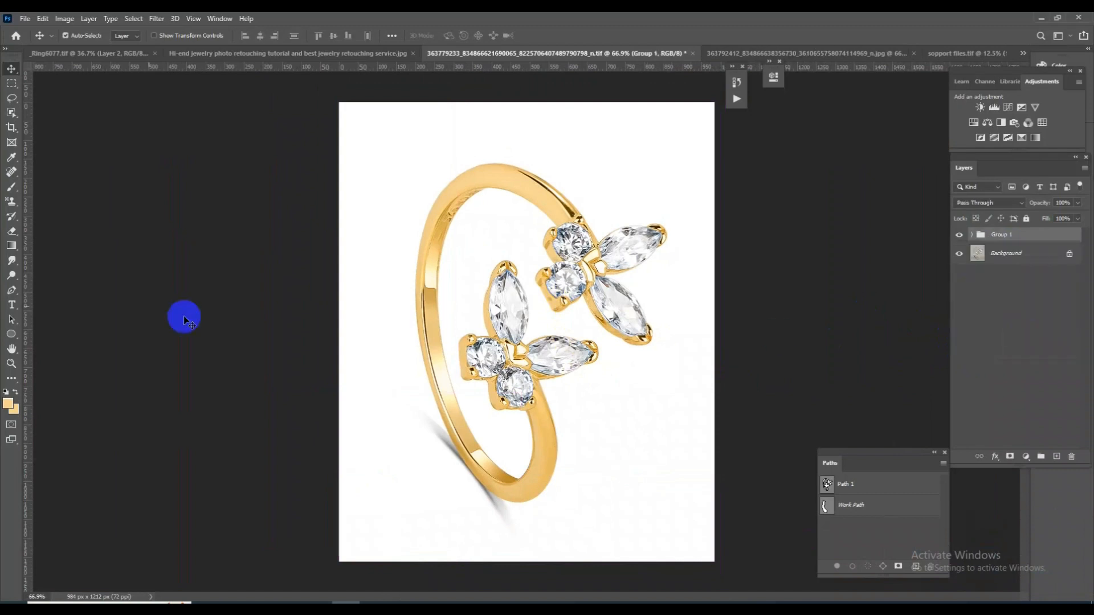
Step: Extend the canvas on the right side to 1796 px wide with the Crop tool
left_click(11, 127)
left_click_drag(725, 310, 868, 320)
key("Return")
Step: Move Group 1 to the right half of the canvas, beside the original ring photo on the Background
key("ctrl+t")
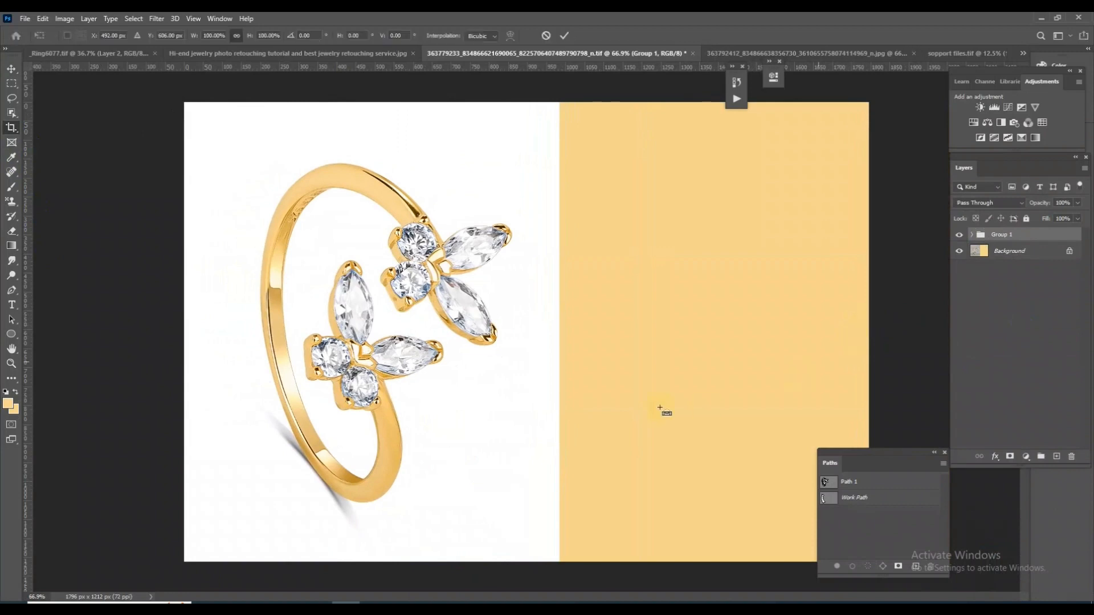
left_click_drag(501, 419, 806, 417)
key("Return")
key("c")
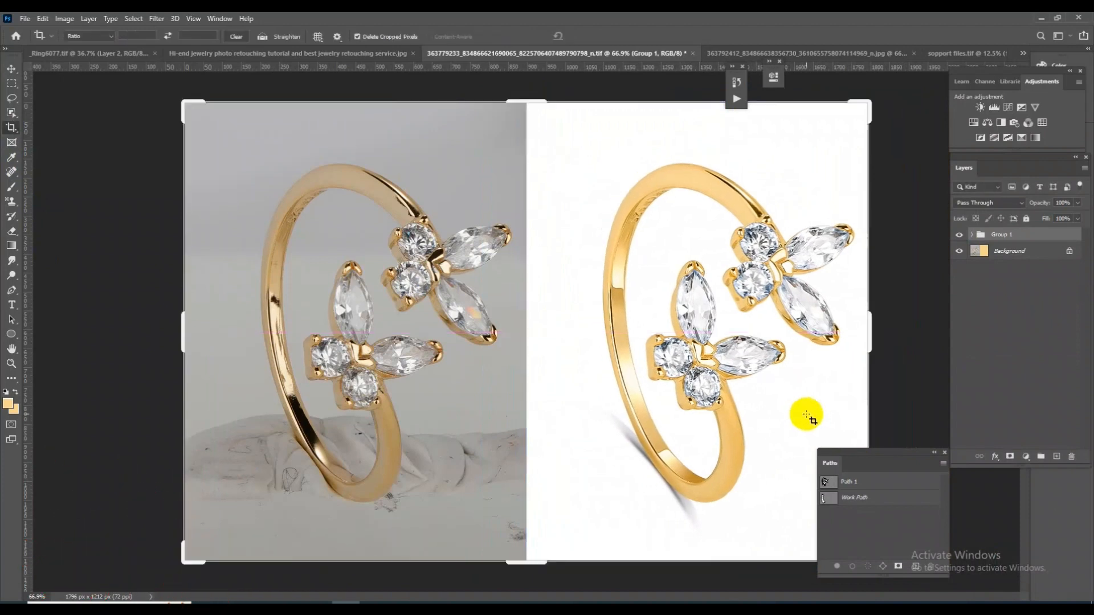
scroll(604, 291, "down", 6)
scroll(658, 345, "up", 5)
left_click(669, 346)
key("Return")
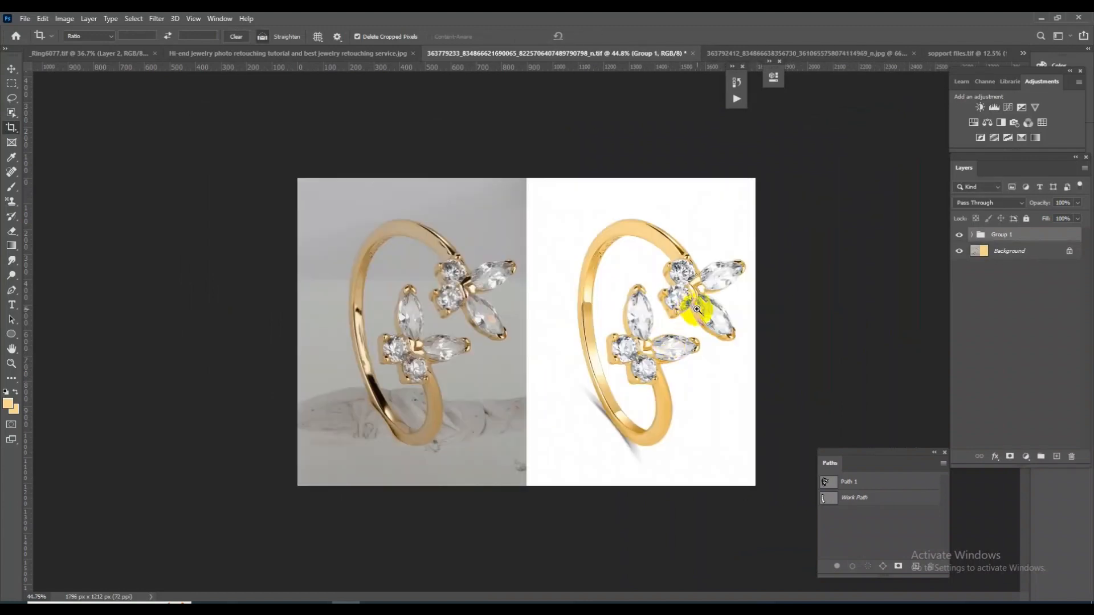
Step: Crop the before-and-after image evenly on all sides to 1711 × 1078 px
left_click(158, 239)
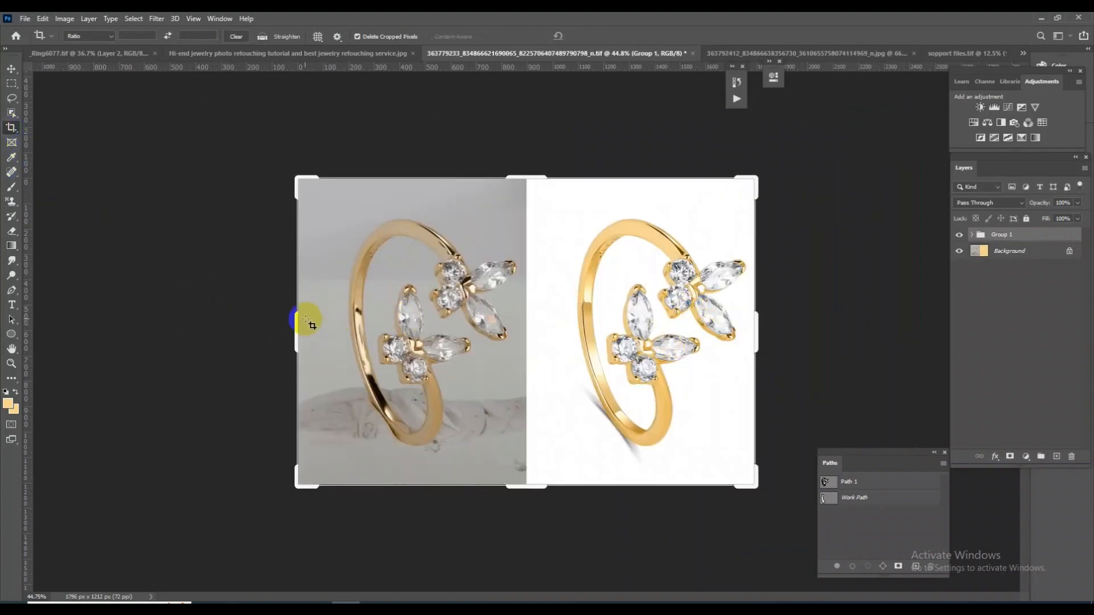
left_click_drag(291, 317, 301, 321)
key("Return")
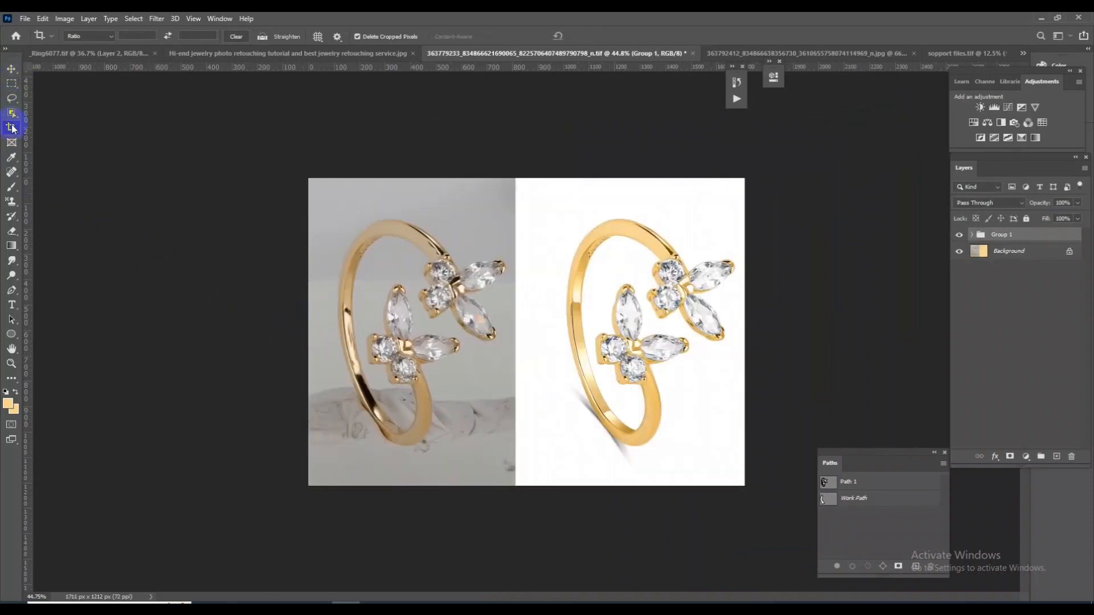
left_click(545, 134)
left_click_drag(527, 172, 531, 183)
mouse_move(523, 478)
left_mouse_down()
mouse_move(528, 459)
mouse_move(533, 470)
left_mouse_up()
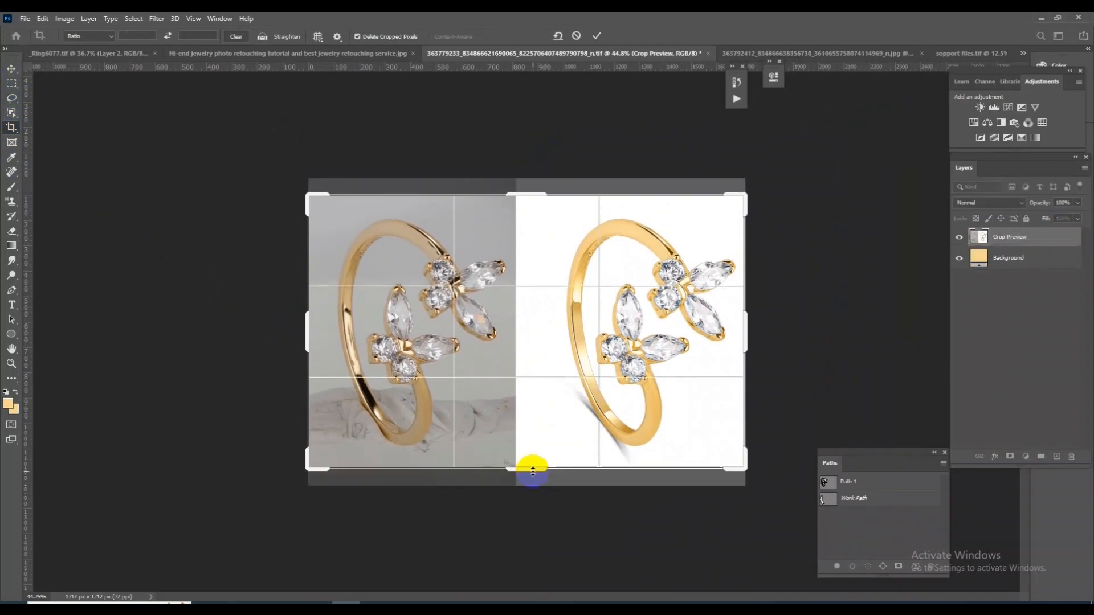
key("Return")
Step: Examine the original and retouched rings side by side, up close and as a whole
key("ctrl+plus")
left_click_drag(751, 392, 740, 349)
left_click_drag(454, 246, 720, 385)
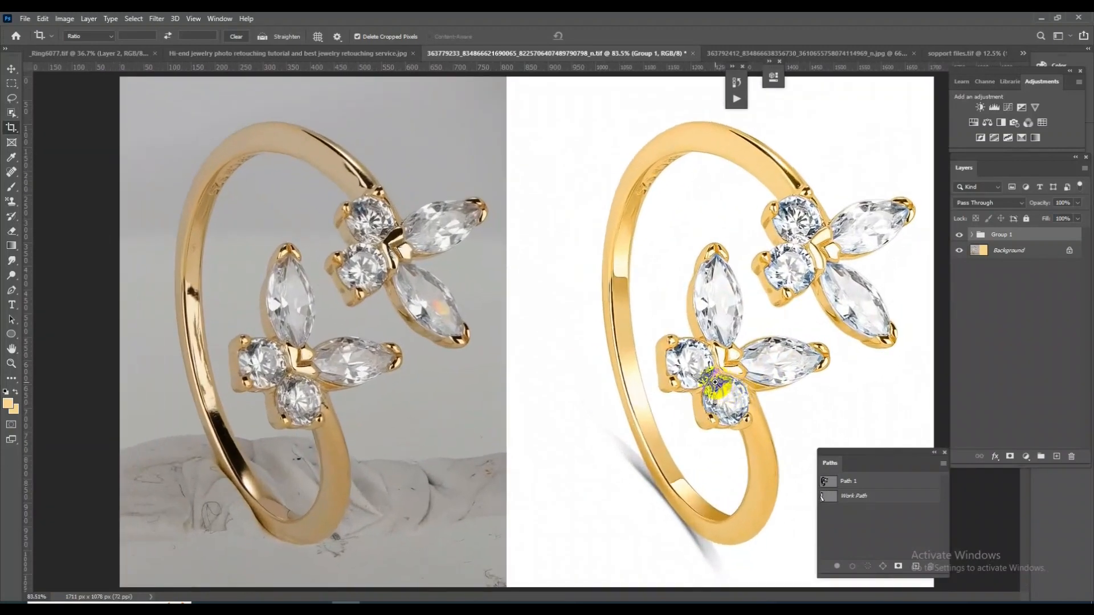
mouse_move(694, 369)
left_mouse_down()
mouse_move(642, 329)
mouse_move(715, 364)
left_mouse_up()
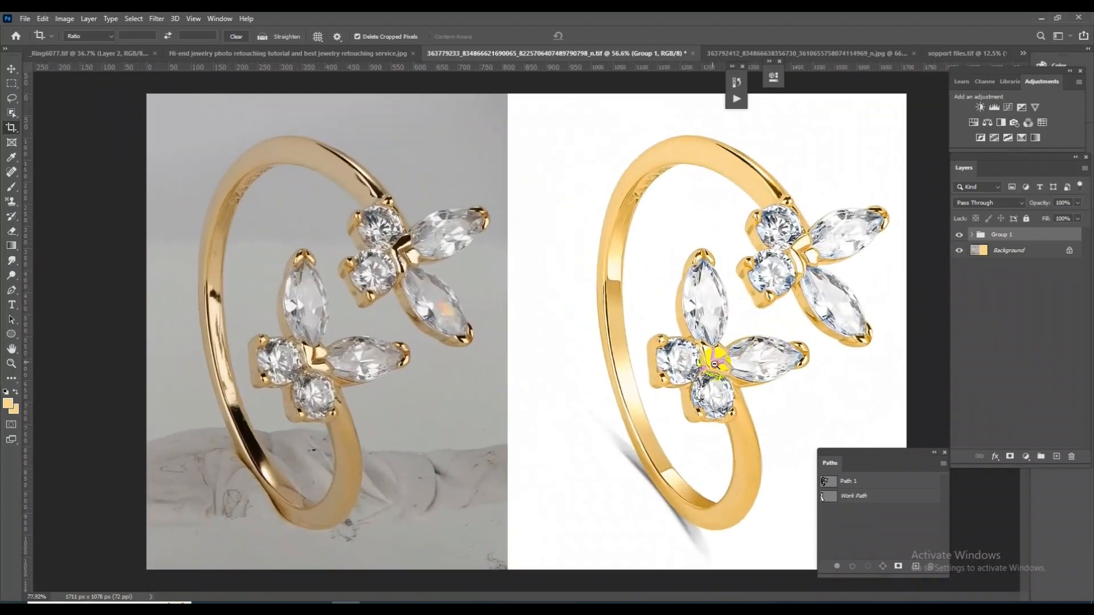
left_click_drag(782, 267, 783, 331)
key("ctrl+plus")
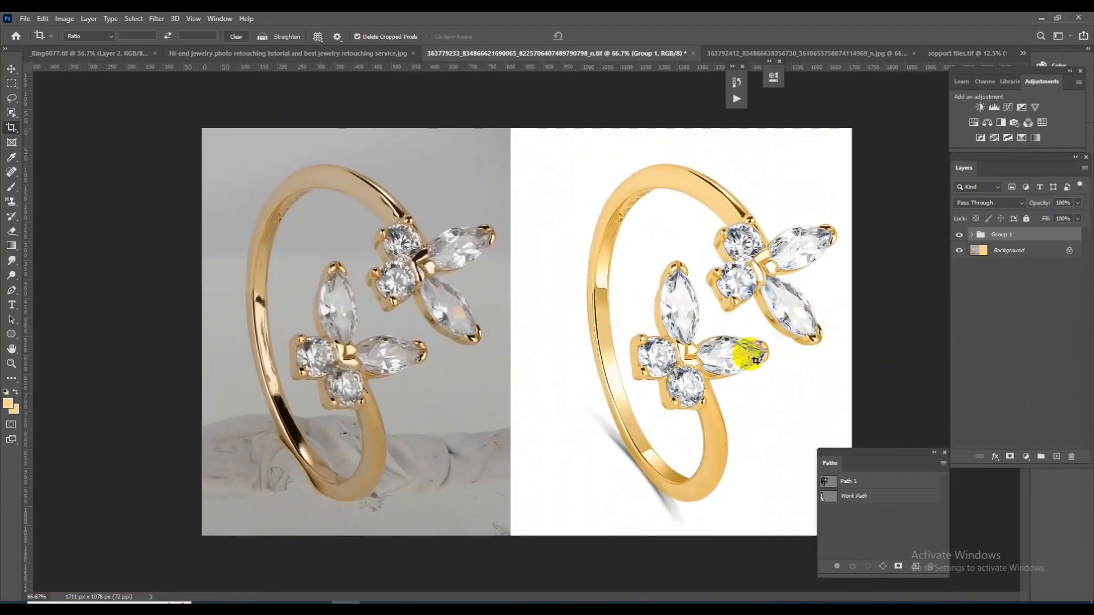